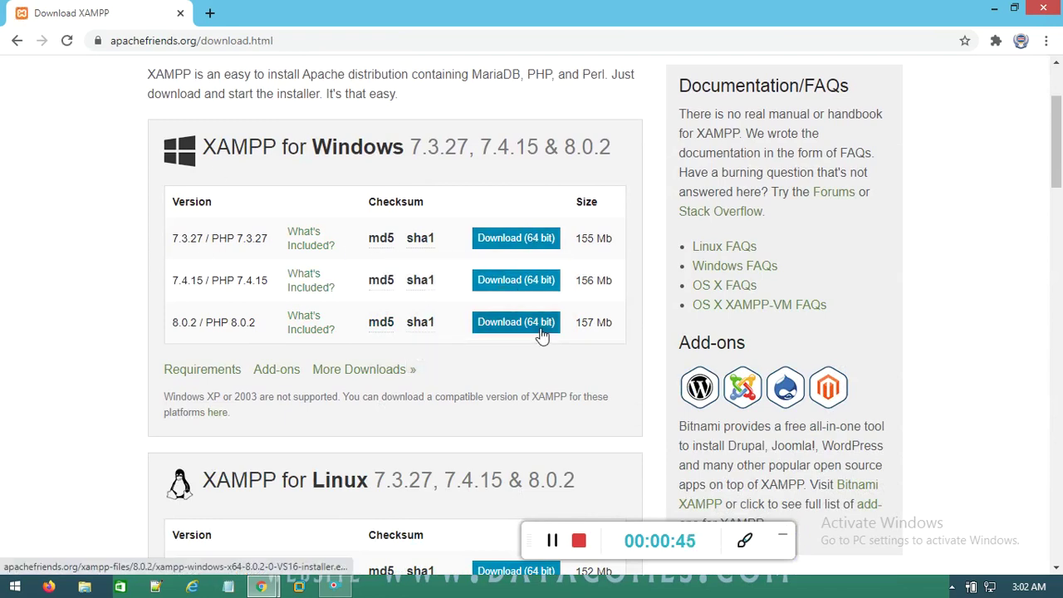
Search Google for 'wordpress download' in a new tab and open the WordPress.org download result
click(210, 13)
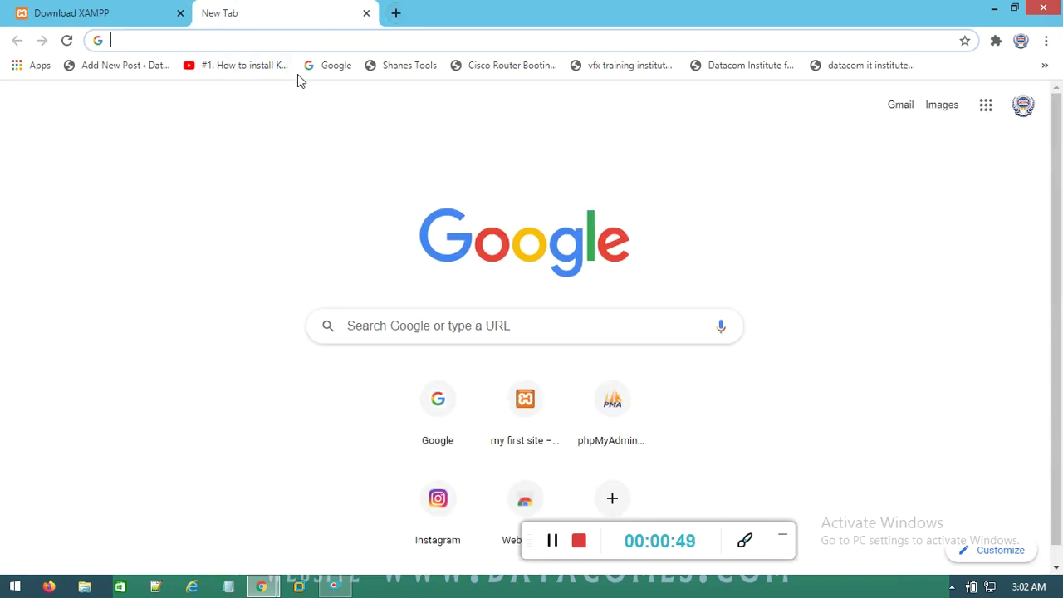
click(348, 73)
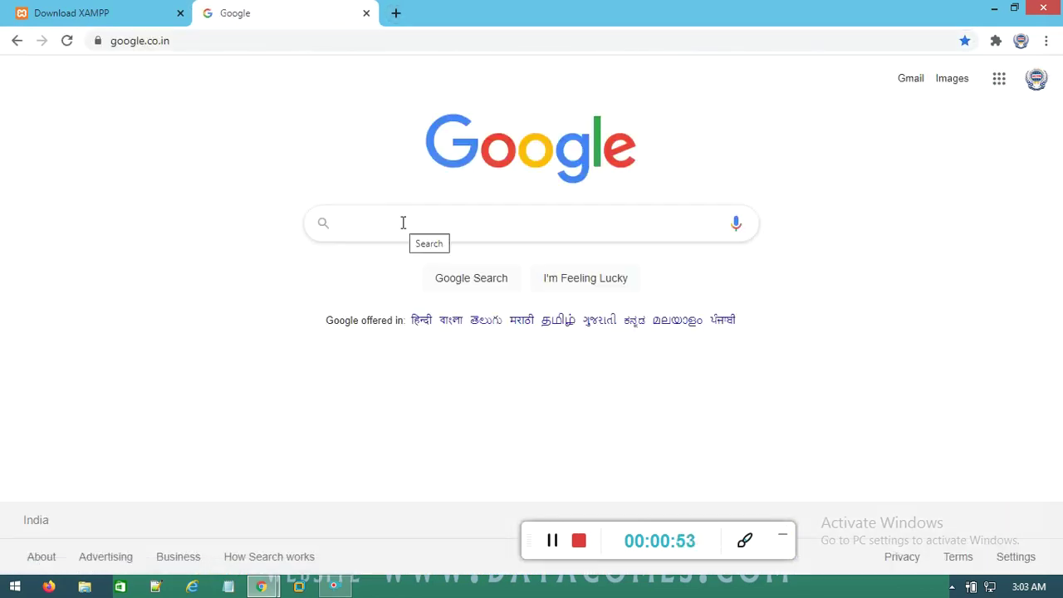
text(wor)
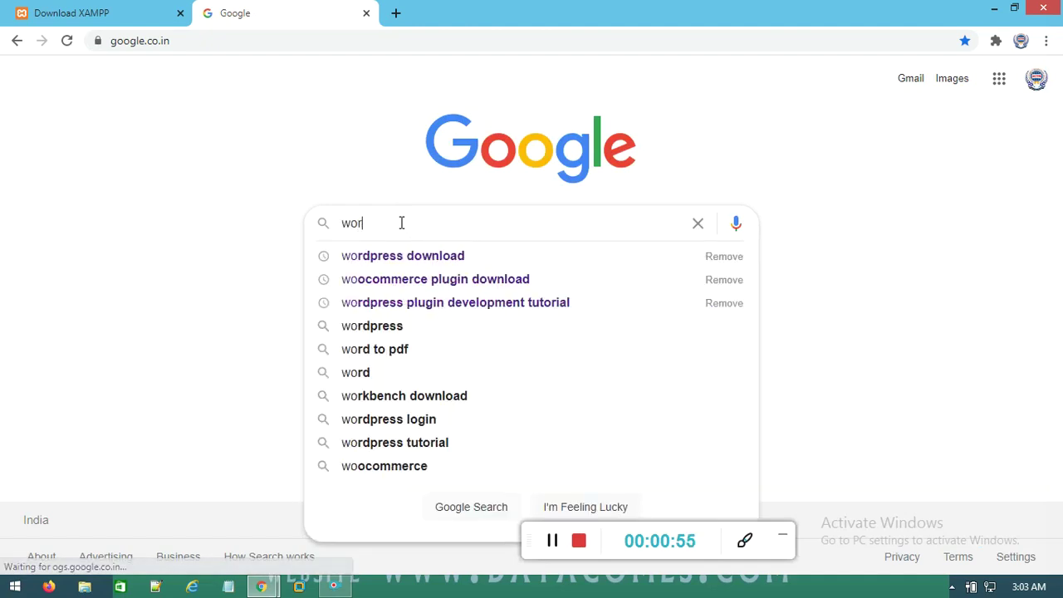
text(dpress)
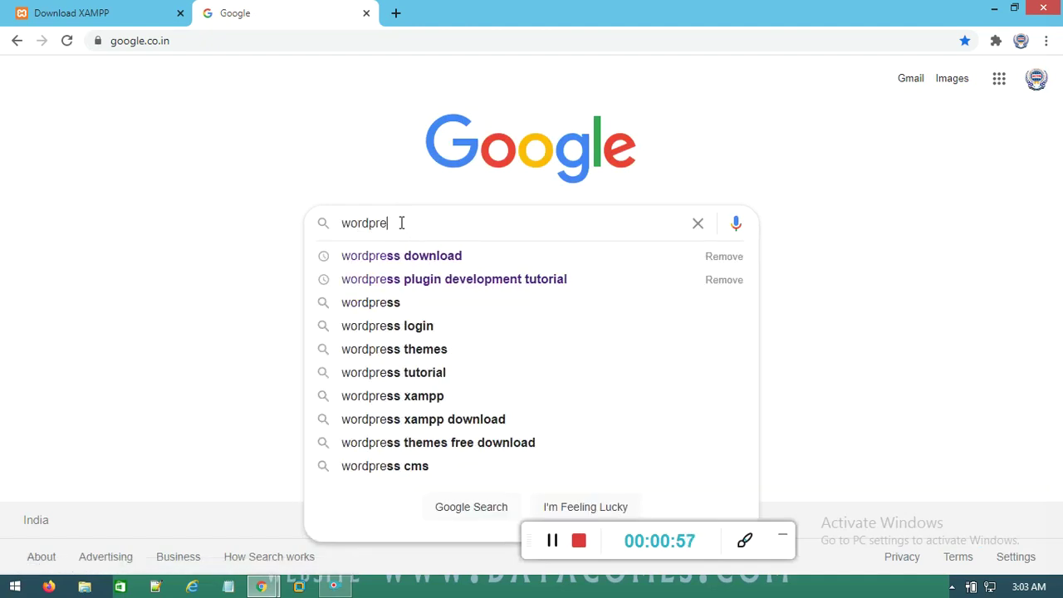
key(Down)
key(Return)
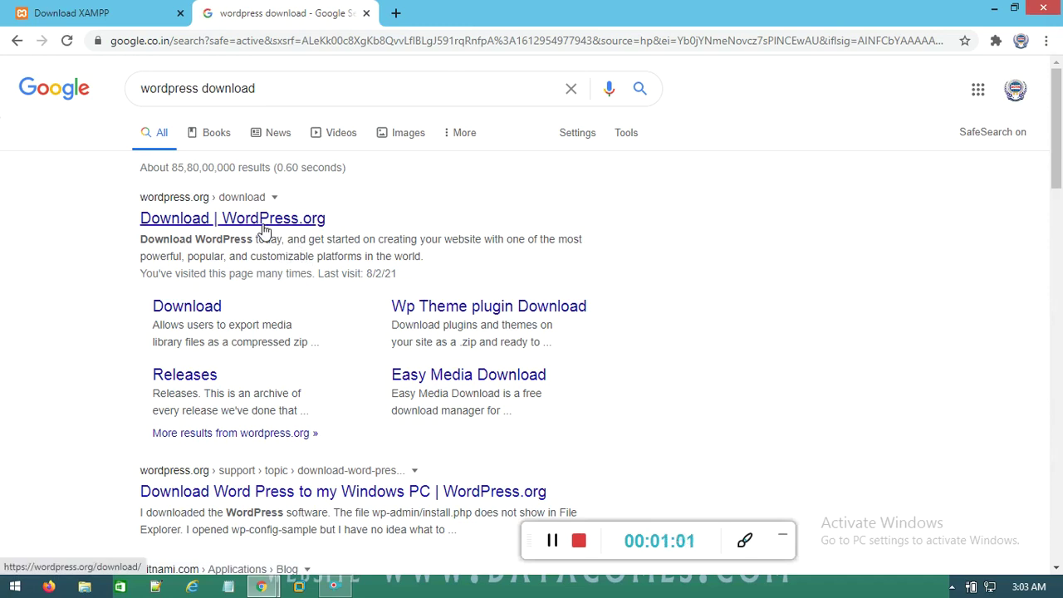
click(260, 225)
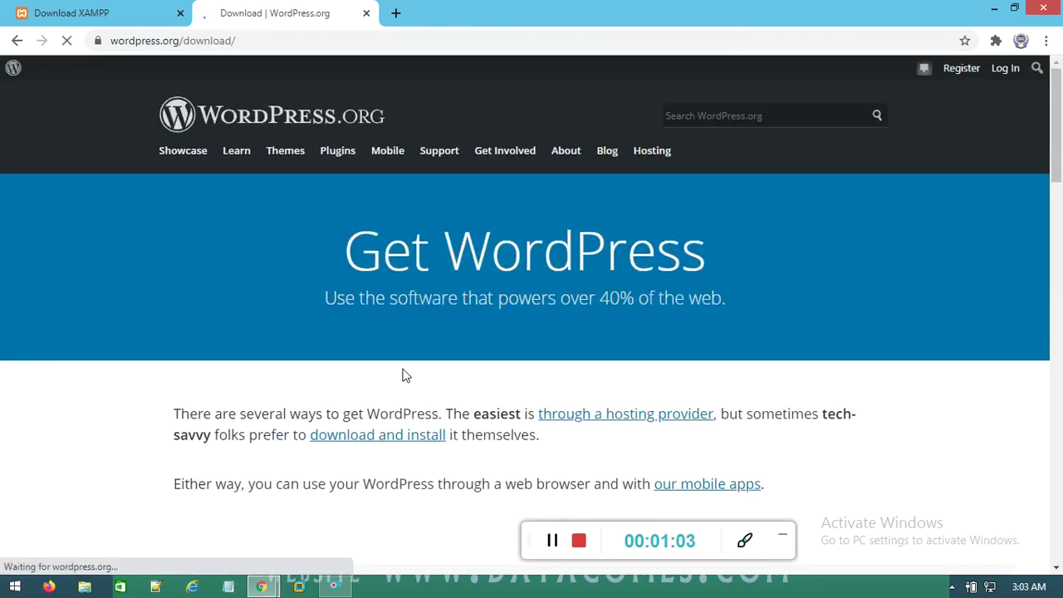
Scroll to the Download WordPress 5.6.1 button, then minimize Chrome
scroll(516, 390, down, 3)
scroll(544, 440, down, 4)
scroll(541, 429, up, 7)
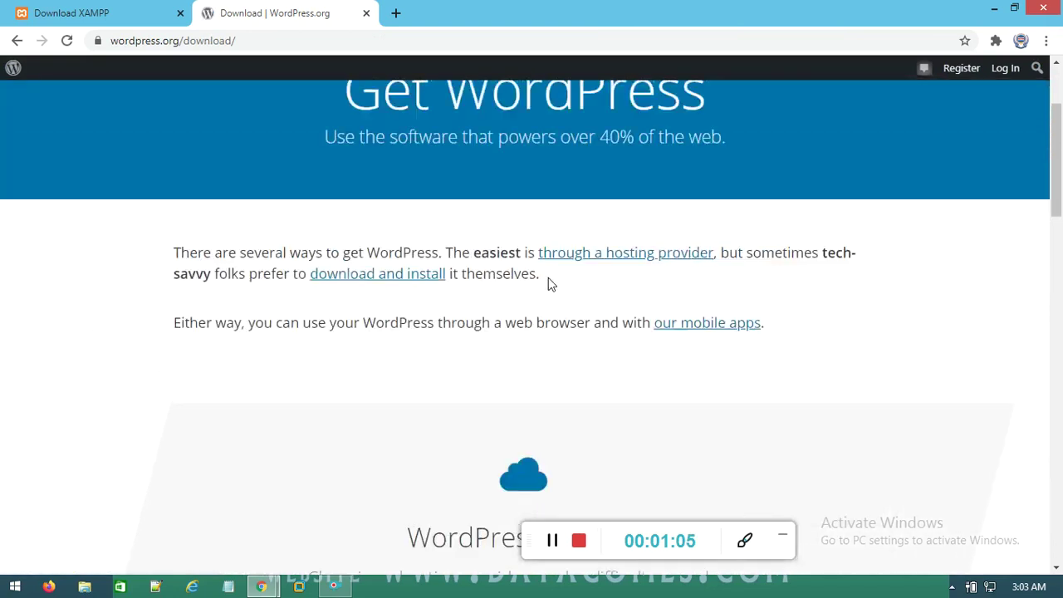
scroll(490, 352, down, 10)
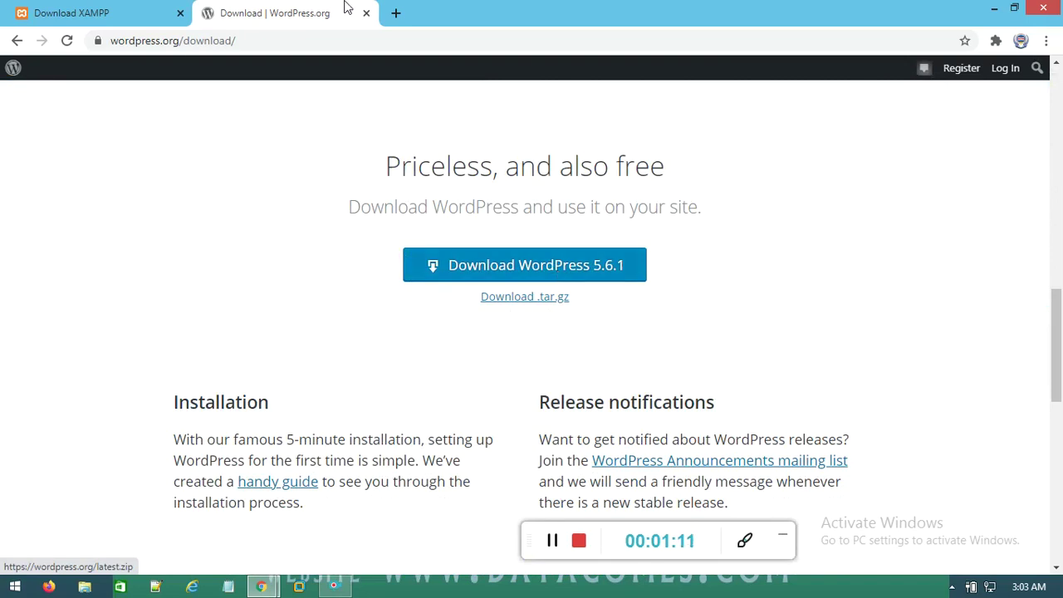
click(995, 11)
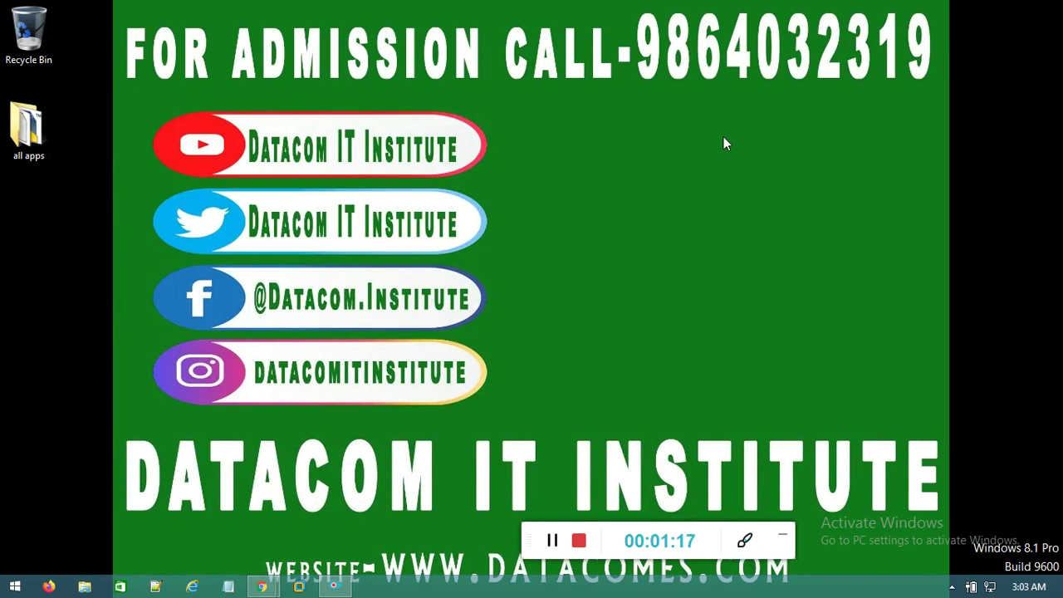
right_click(727, 123)
click(766, 170)
key(super+e)
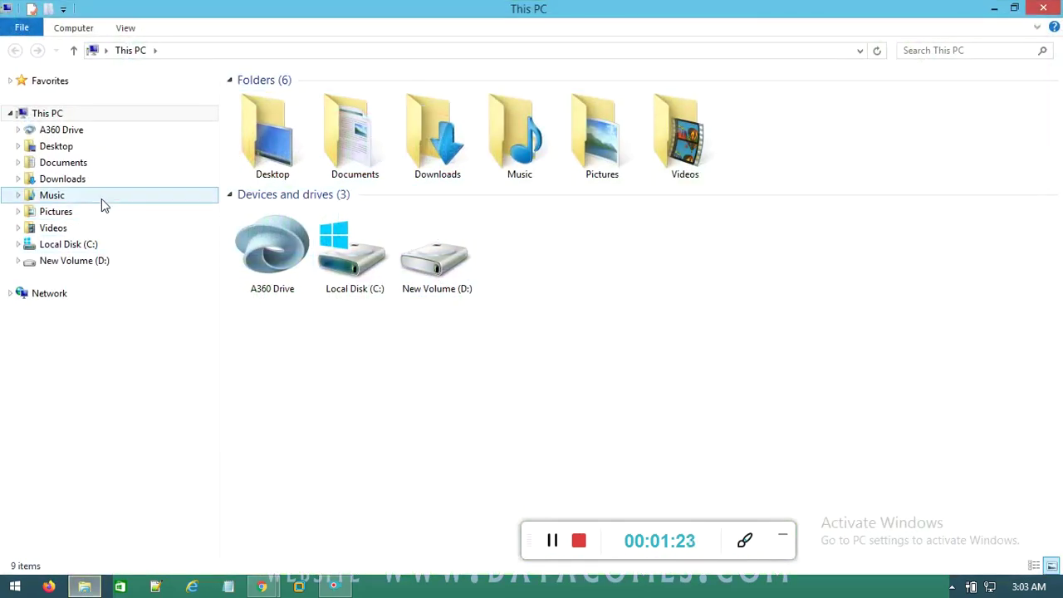
click(86, 181)
click(712, 378)
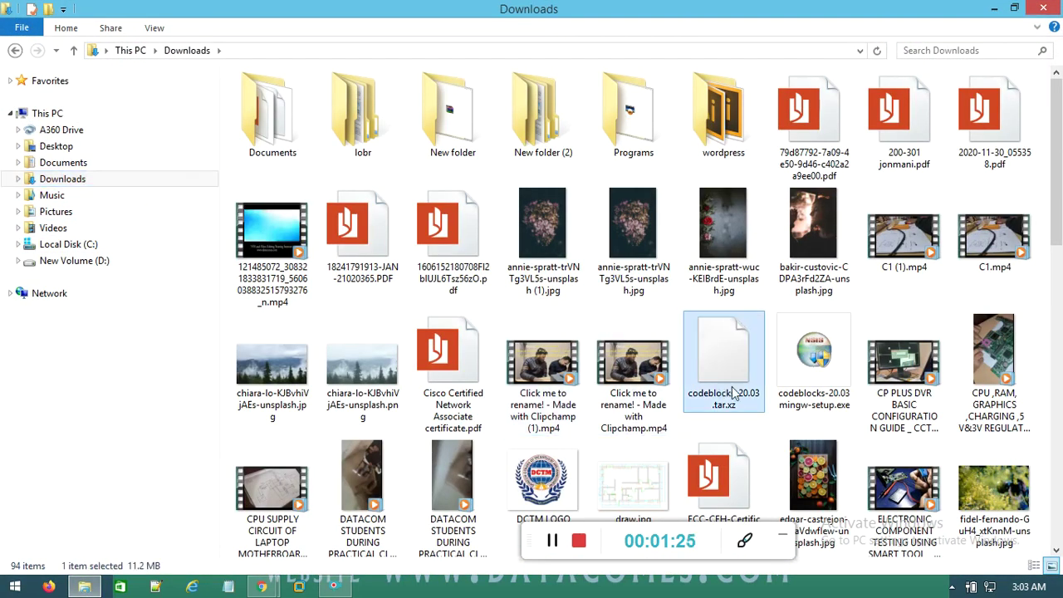
scroll(747, 382, down, 8)
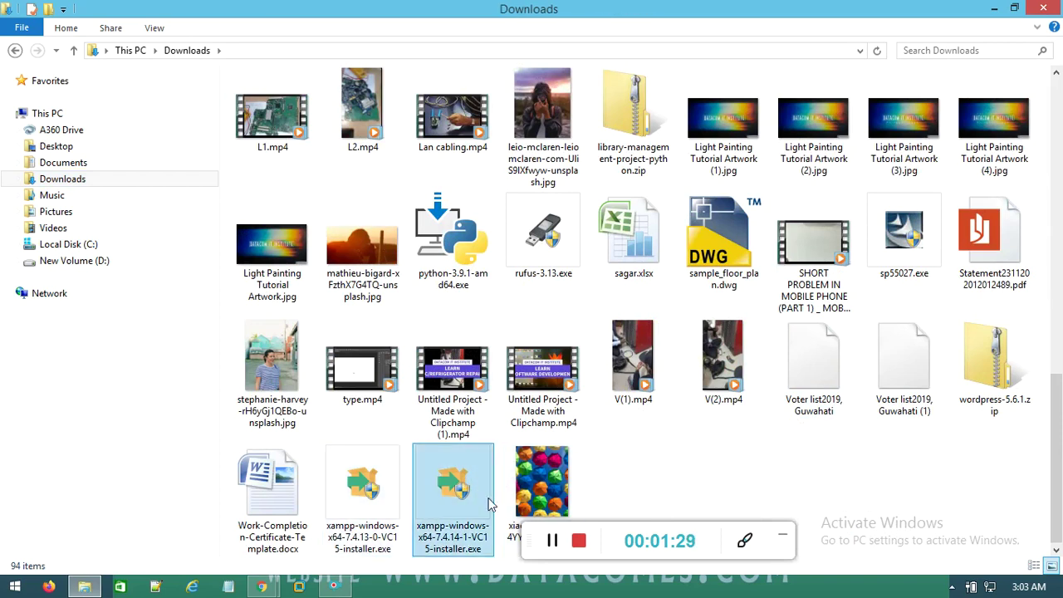
drag(527, 529, 591, 595)
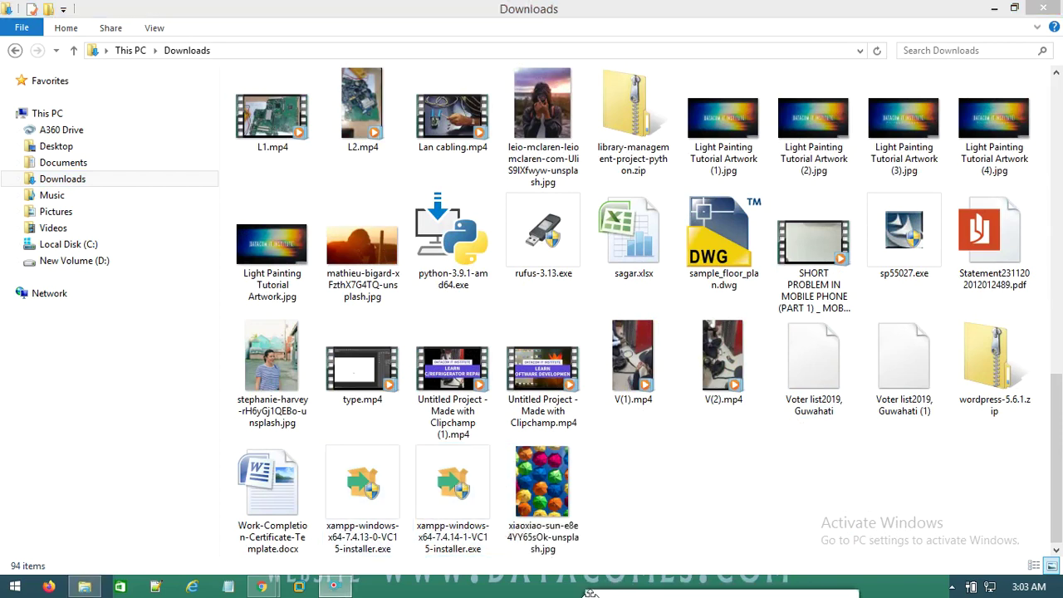
click(1048, 7)
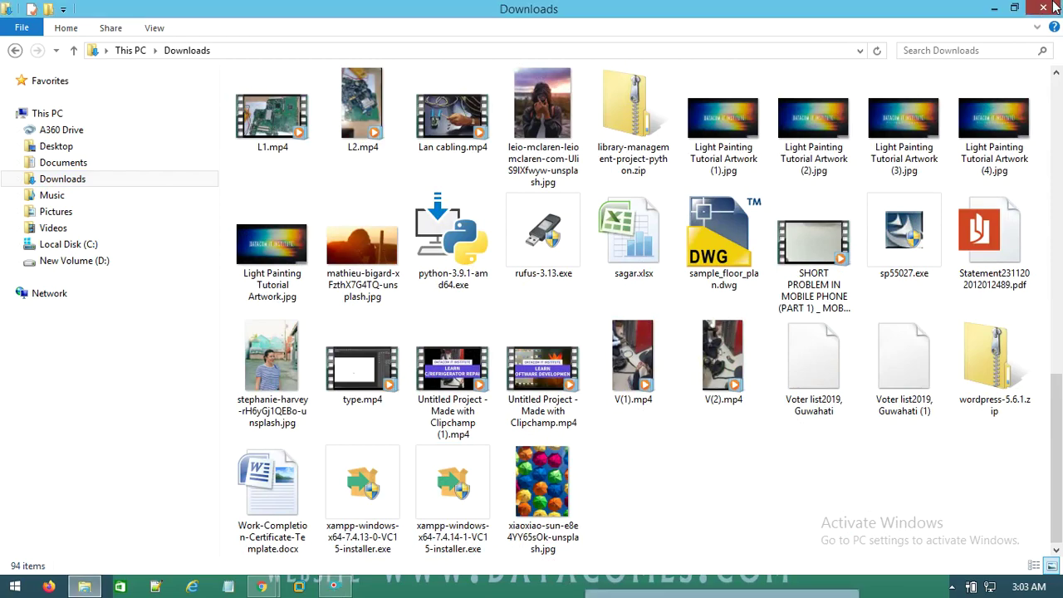
right_click(634, 180)
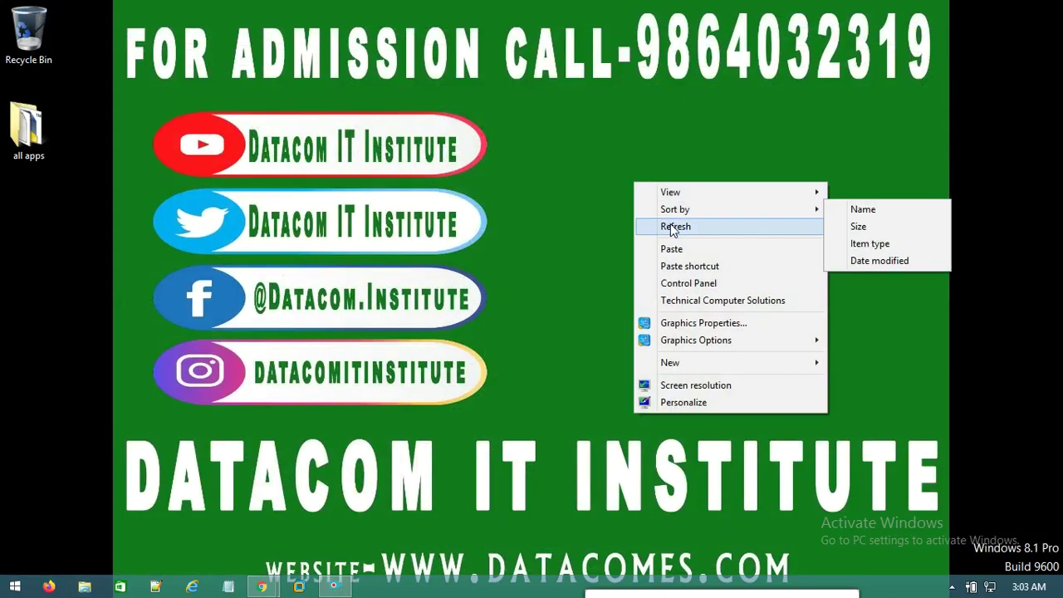
click(671, 222)
right_click(644, 176)
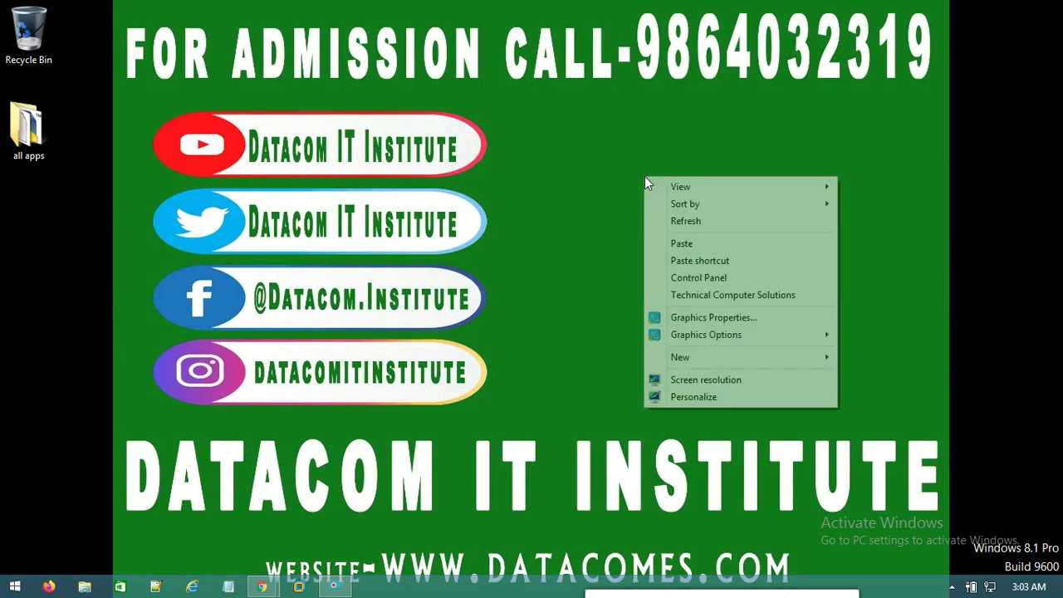
click(671, 222)
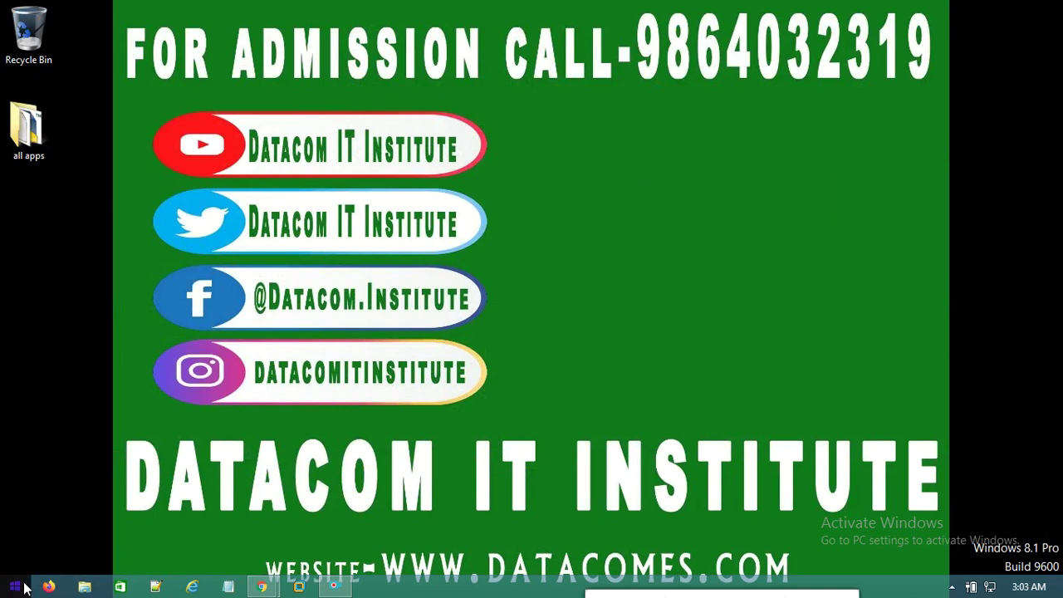
Launch XAMPP Control Panel by searching 'xa' from the Start screen
click(25, 588)
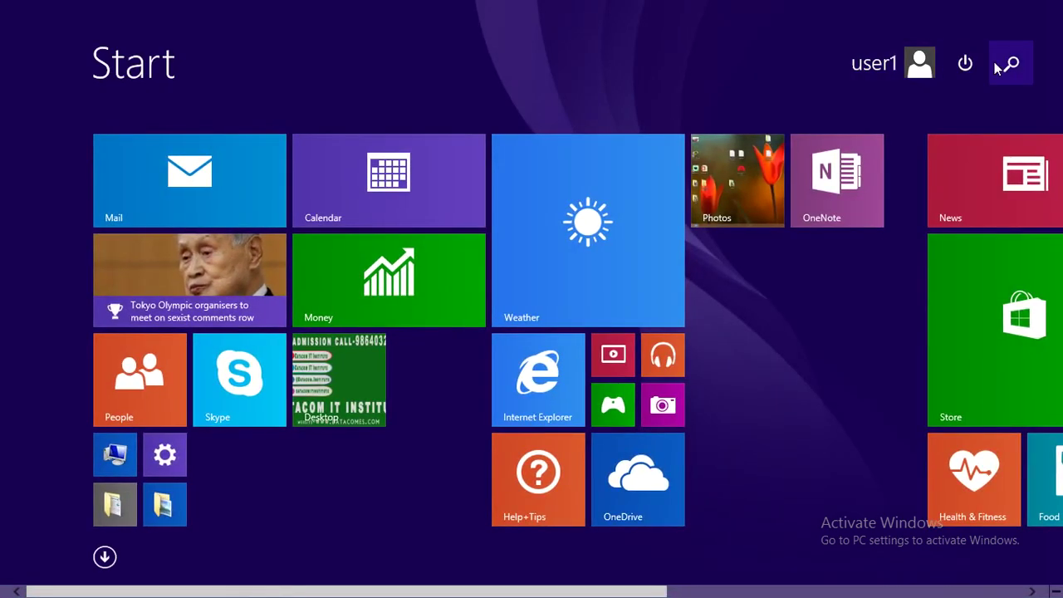
click(1012, 65)
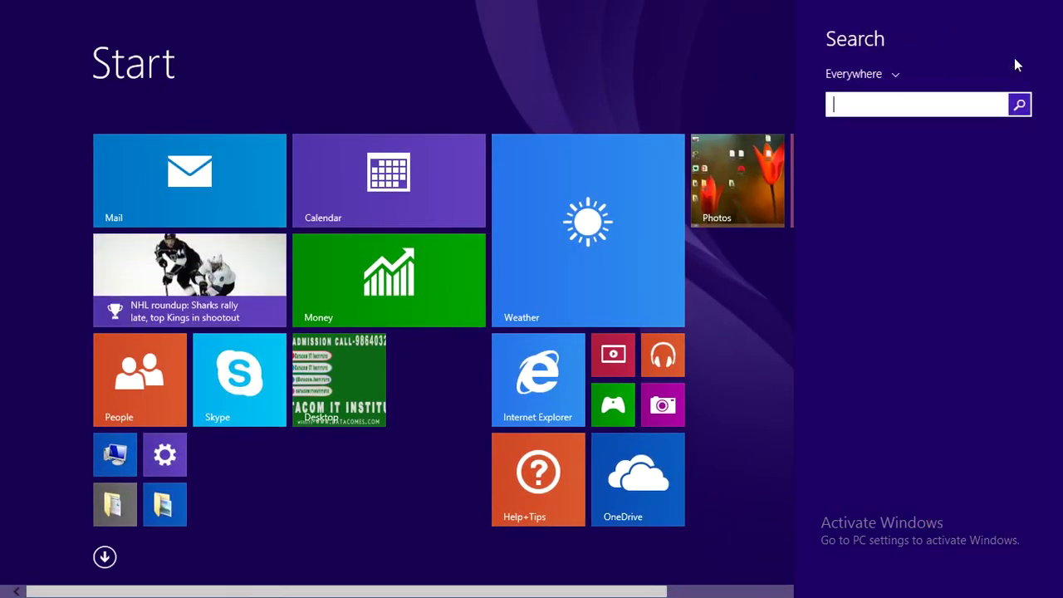
text(xaMPP Control Panel)
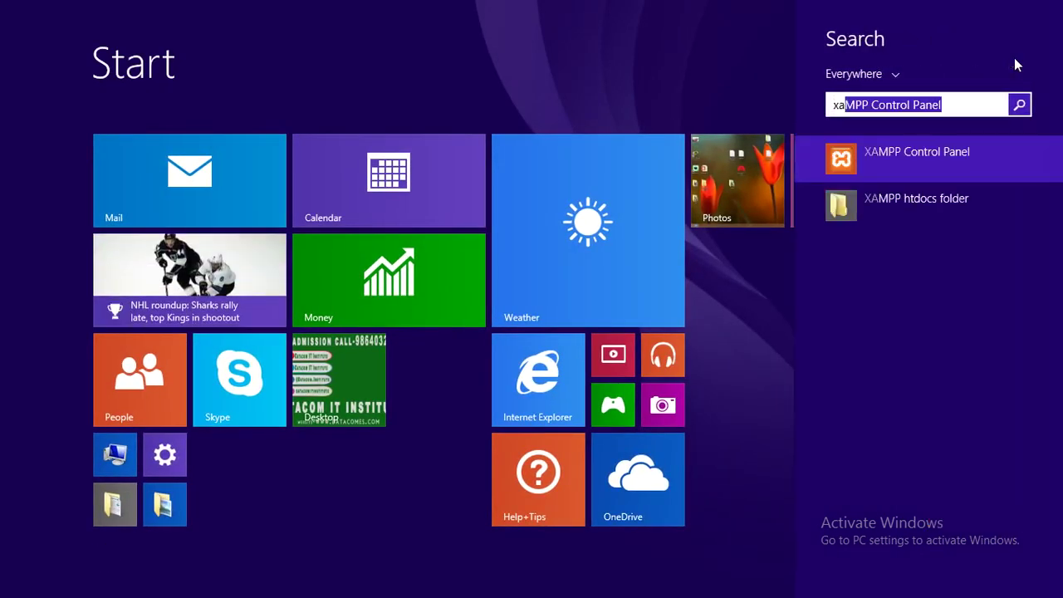
click(907, 155)
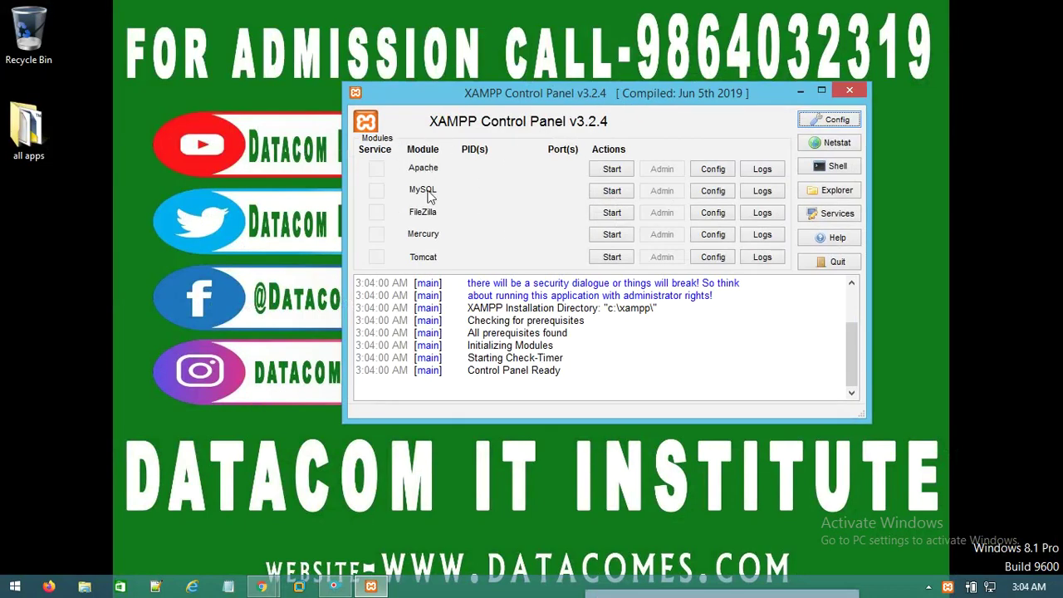
Start Apache and MySQL, then minimize the XAMPP Control Panel window
click(607, 170)
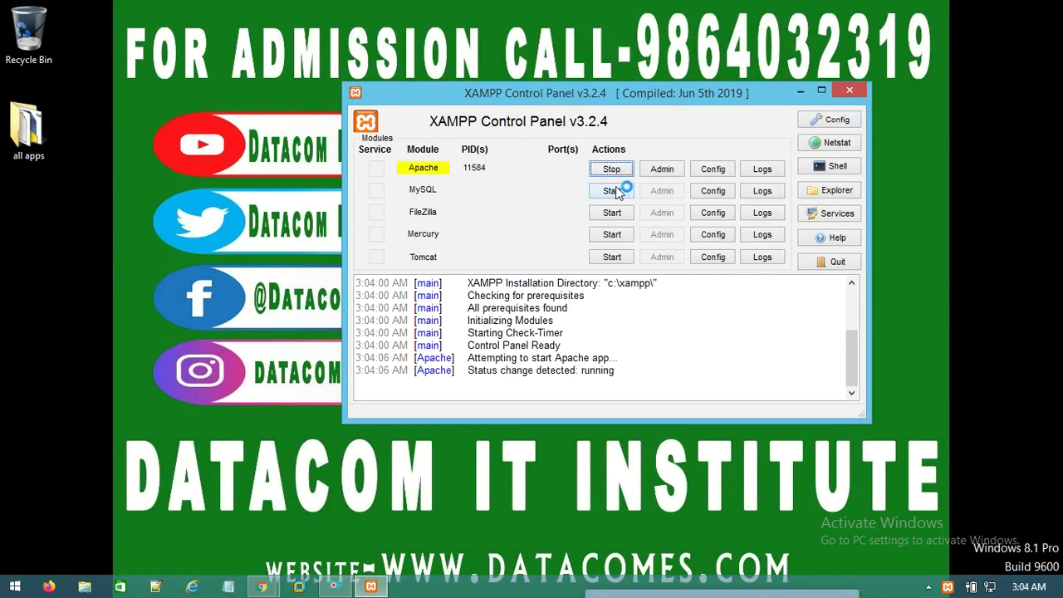
click(618, 191)
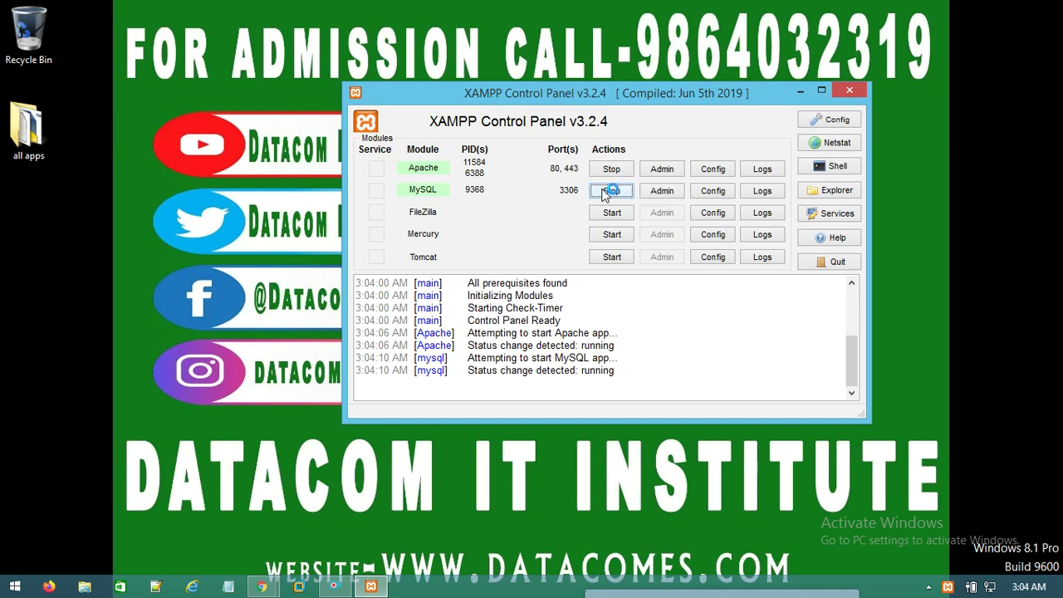
click(802, 93)
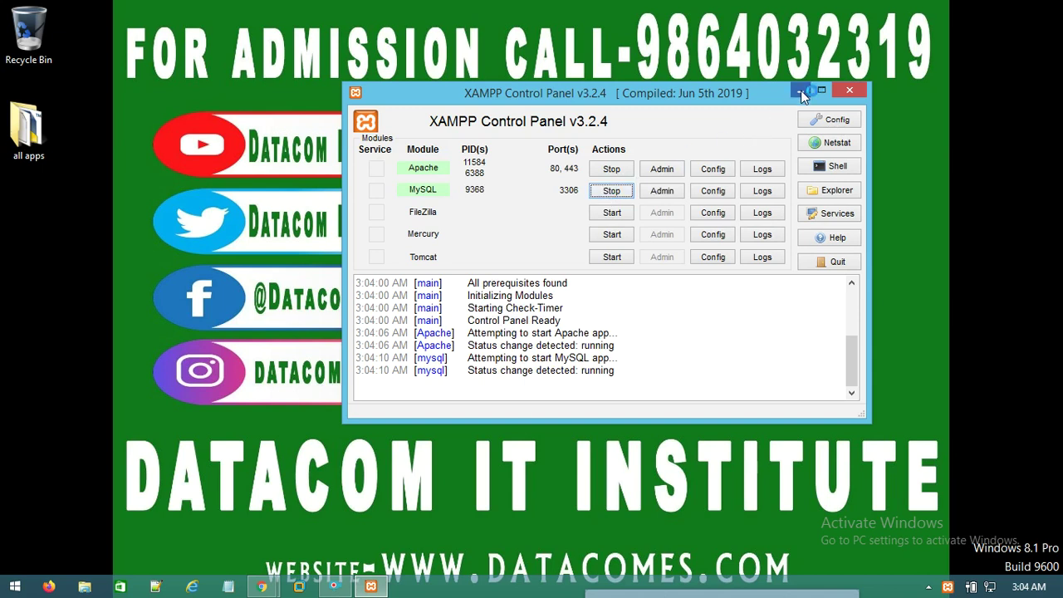
click(803, 95)
right_click(612, 142)
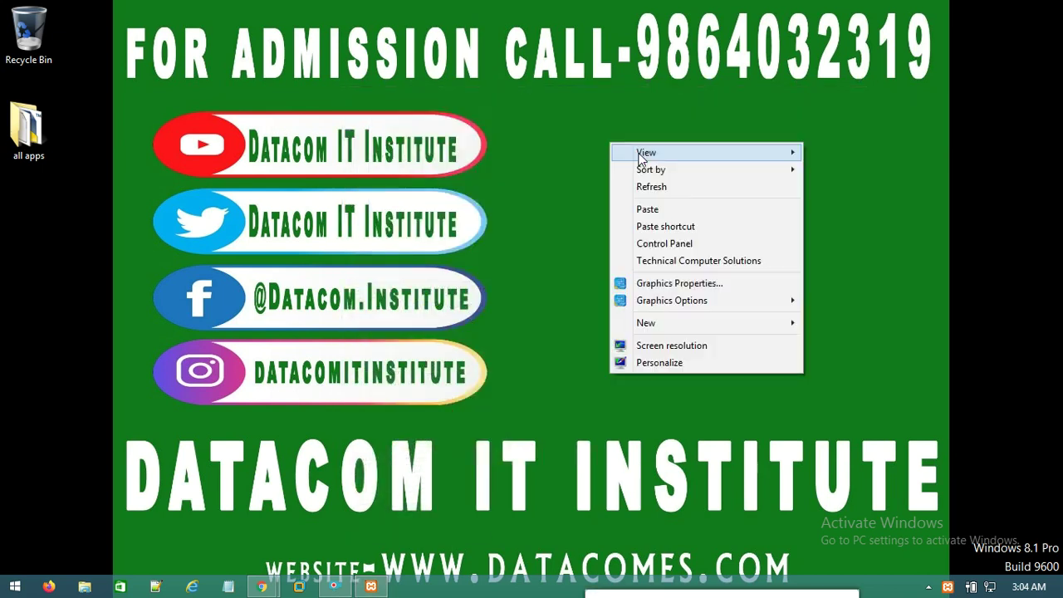
Refresh the desktop and open the Downloads folder in File Explorer
click(652, 183)
right_click(573, 156)
click(628, 205)
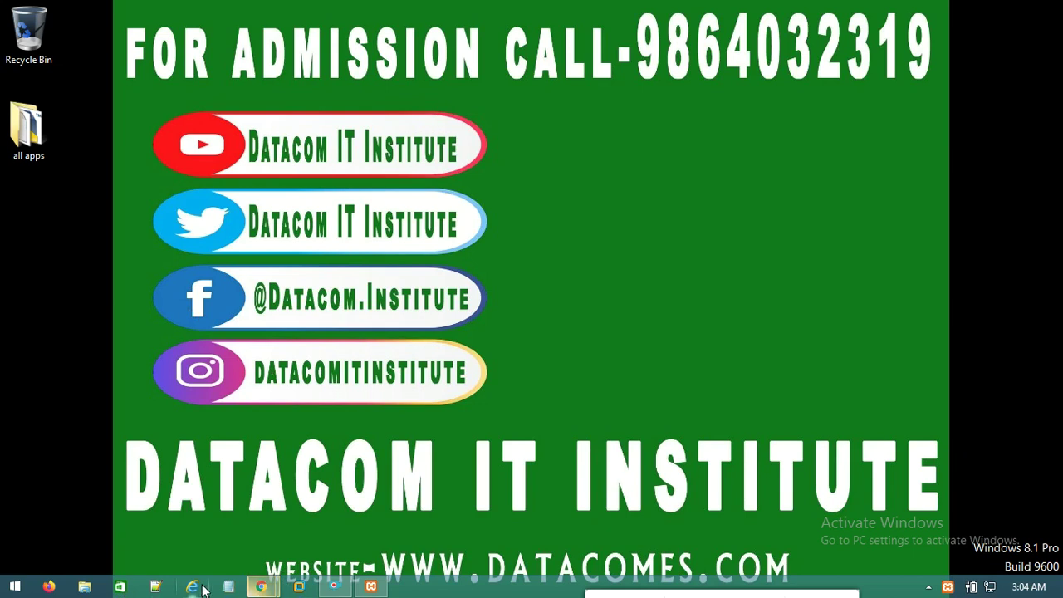
click(84, 586)
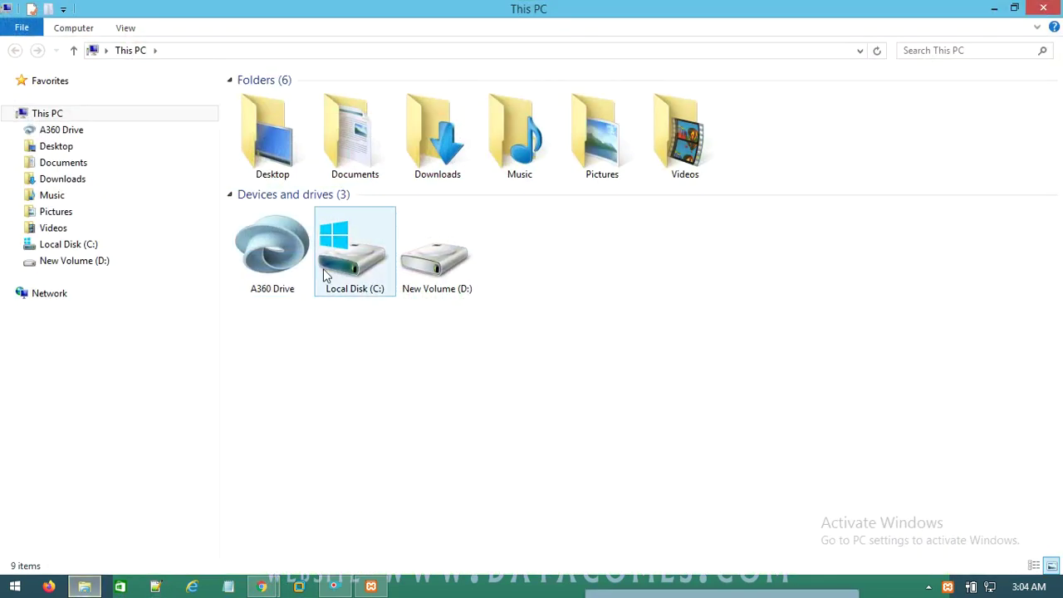
click(80, 179)
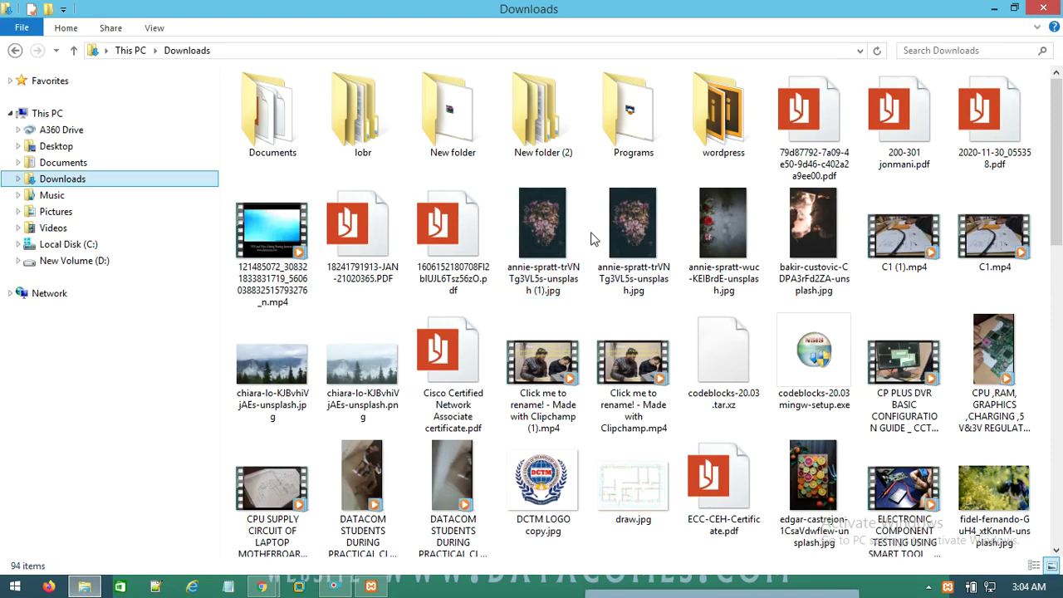
scroll(733, 457, down, 8)
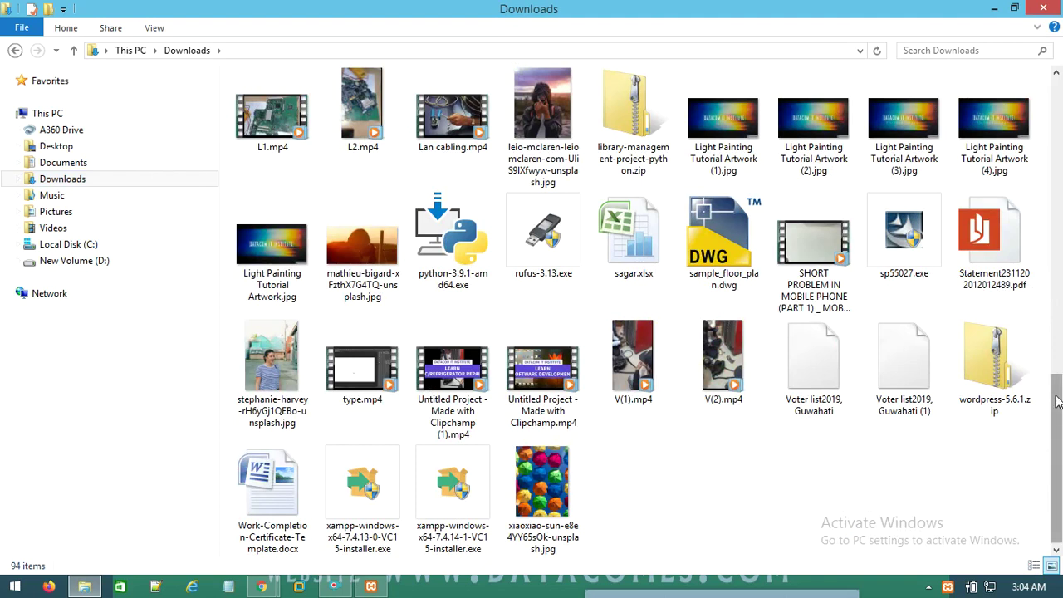
Copy wordpress-5.6.1.zip and switch to the Local Disk (C:) drive
click(996, 391)
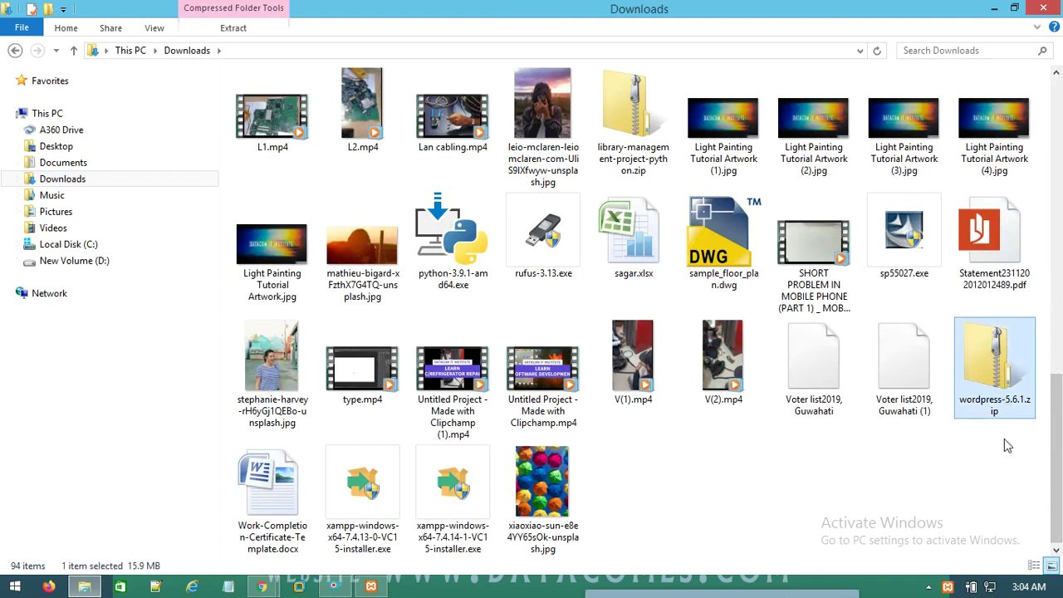
right_click(1000, 380)
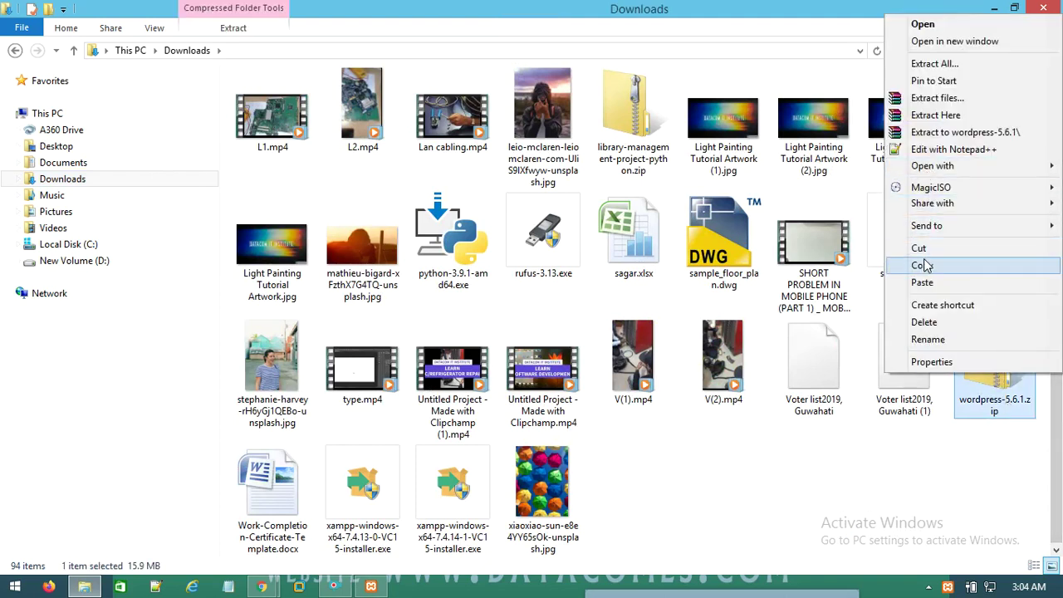
click(922, 265)
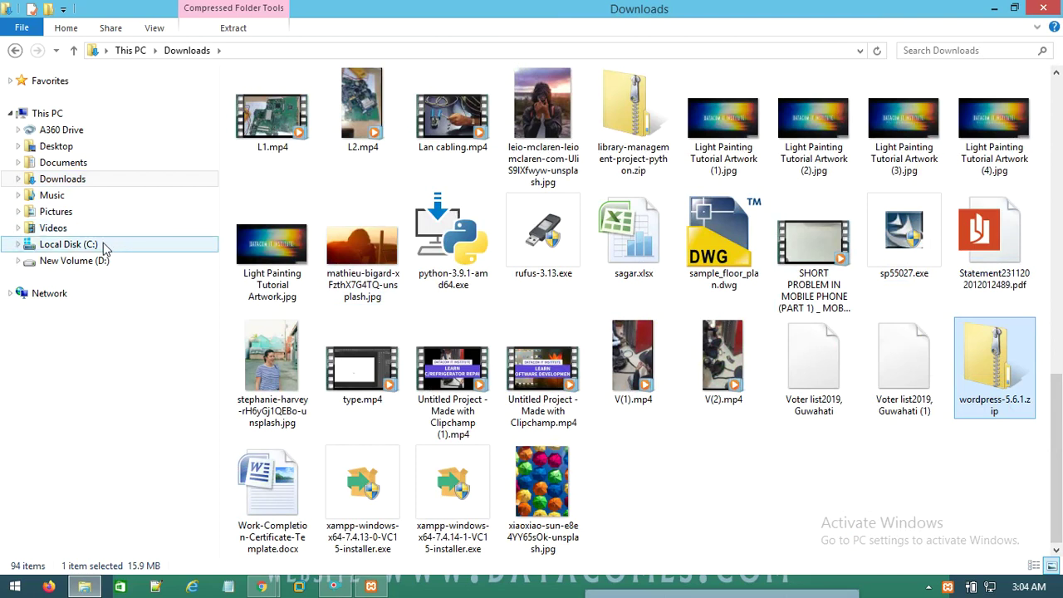
click(104, 244)
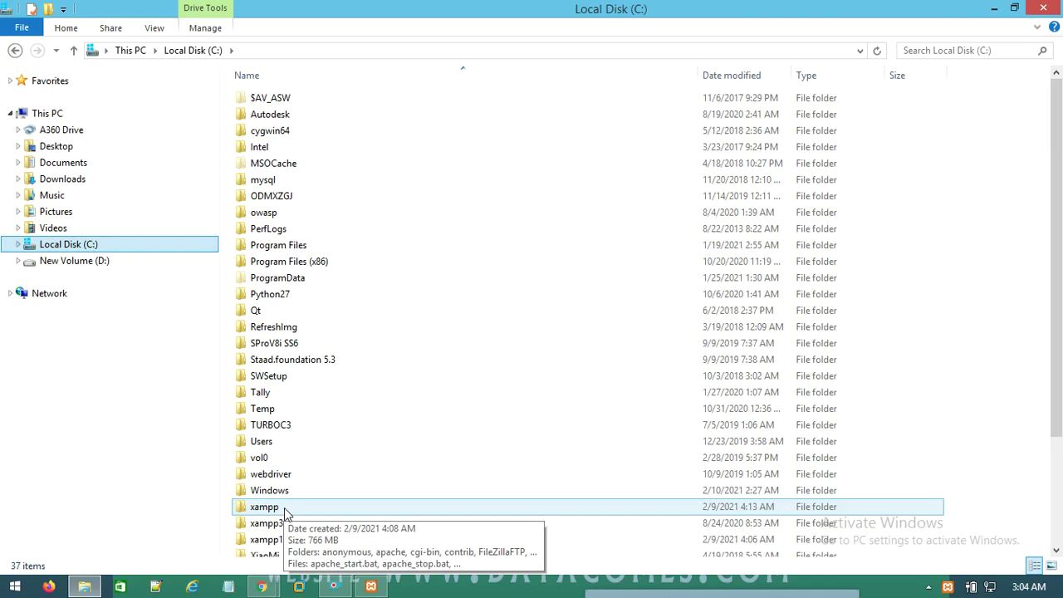
Open the C:\xampp\htdocs folder
click(284, 509)
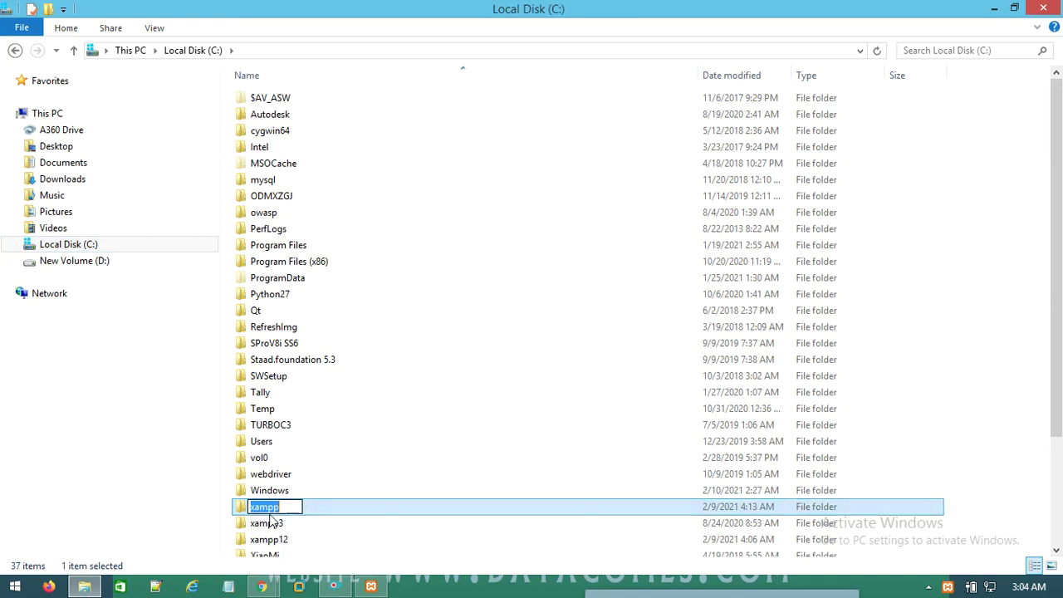
double_click(281, 509)
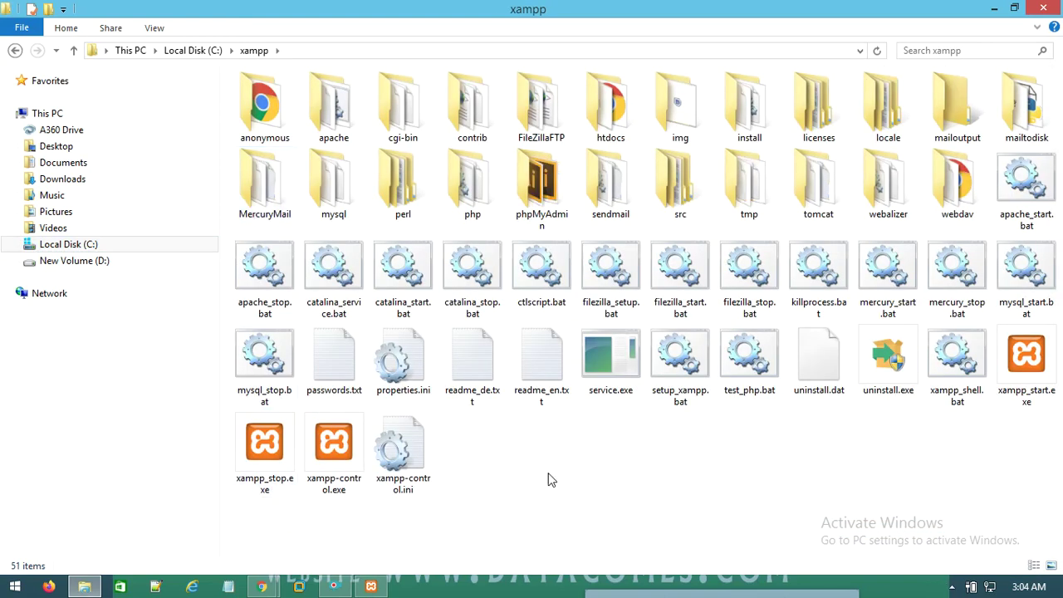
double_click(611, 98)
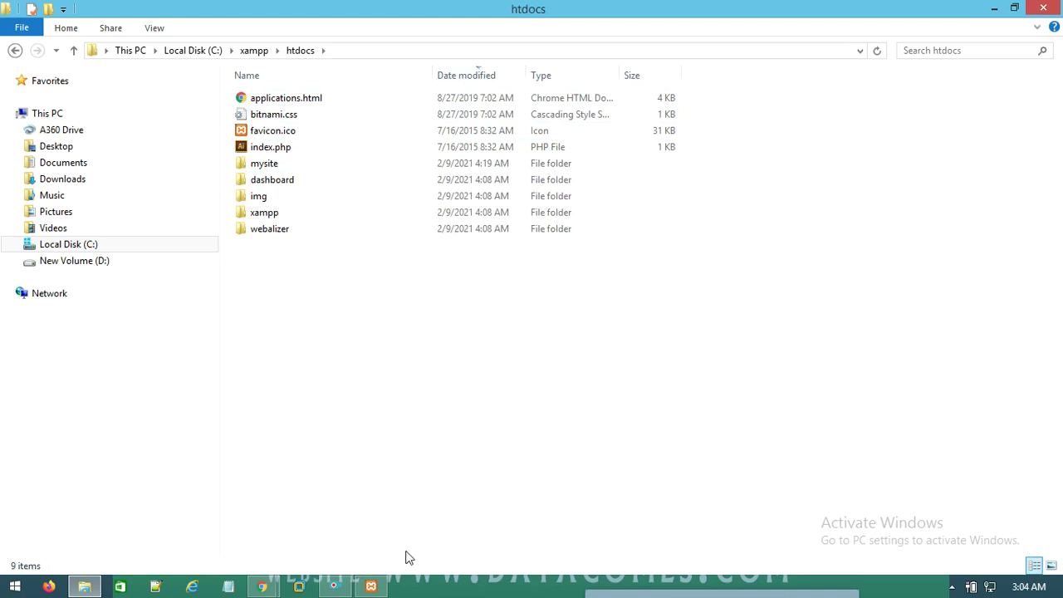
click(349, 577)
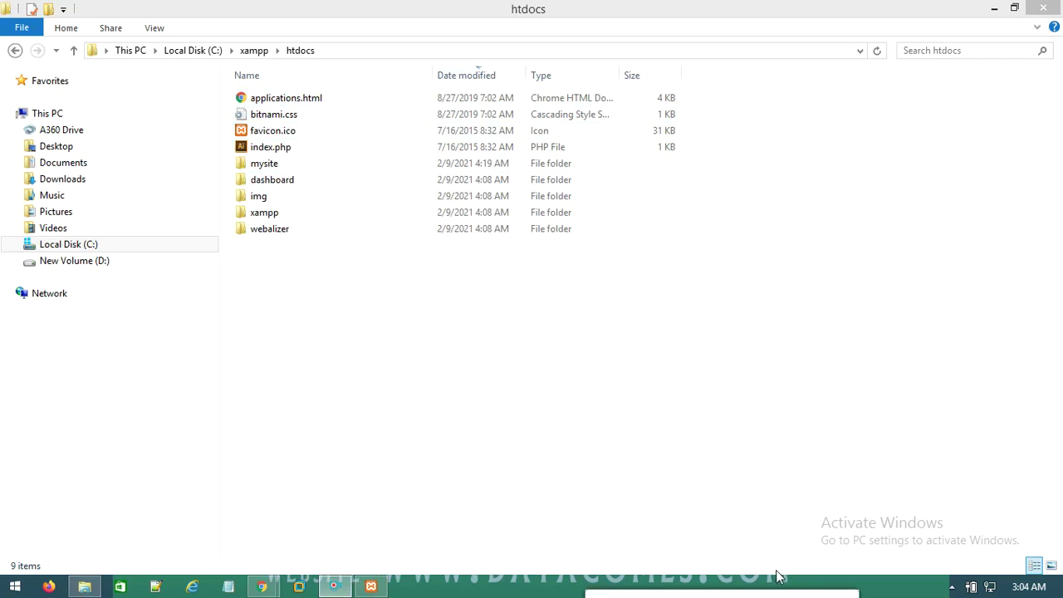
drag(735, 592, 759, 501)
click(643, 520)
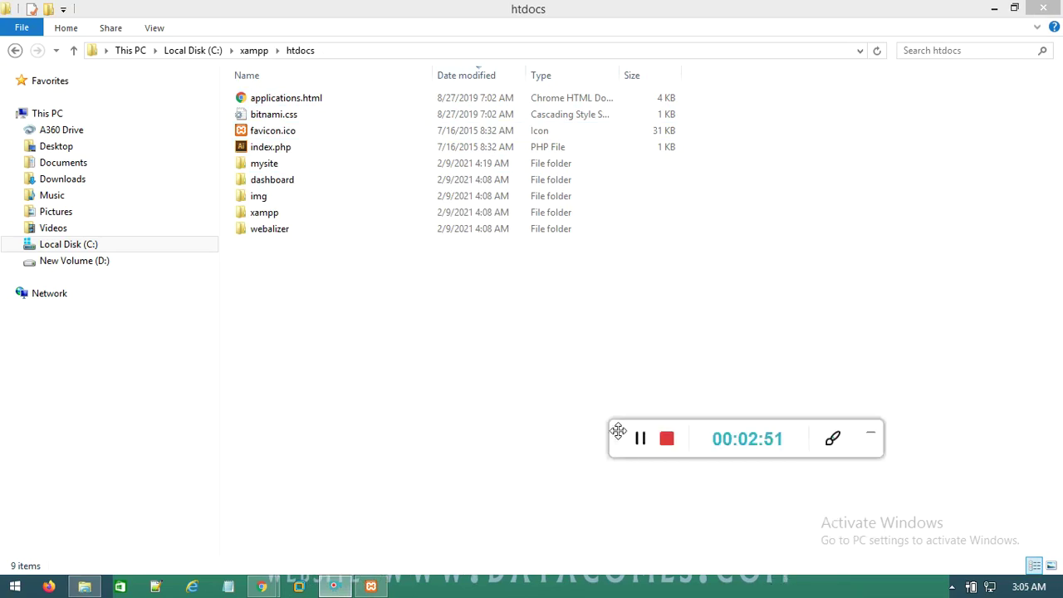
drag(619, 432, 633, 593)
Paste the copied WordPress zip into htdocs
click(348, 344)
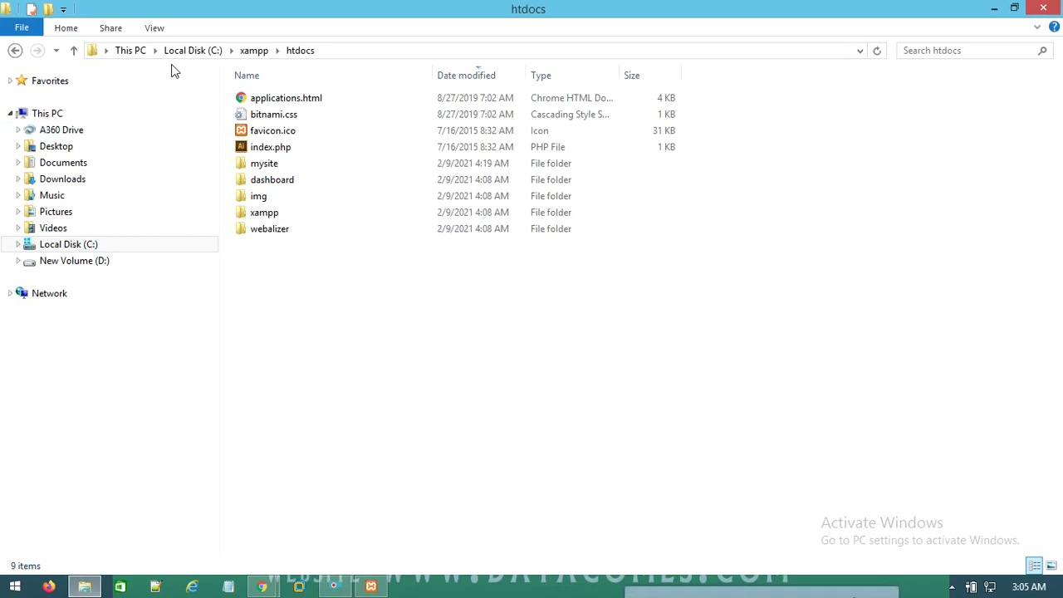
right_click(308, 322)
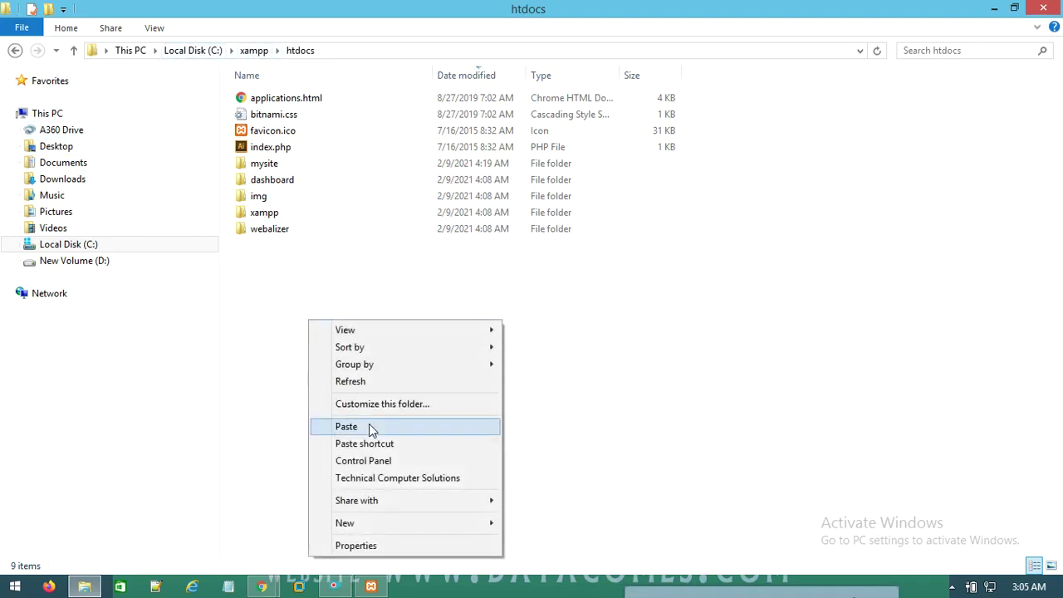
click(372, 427)
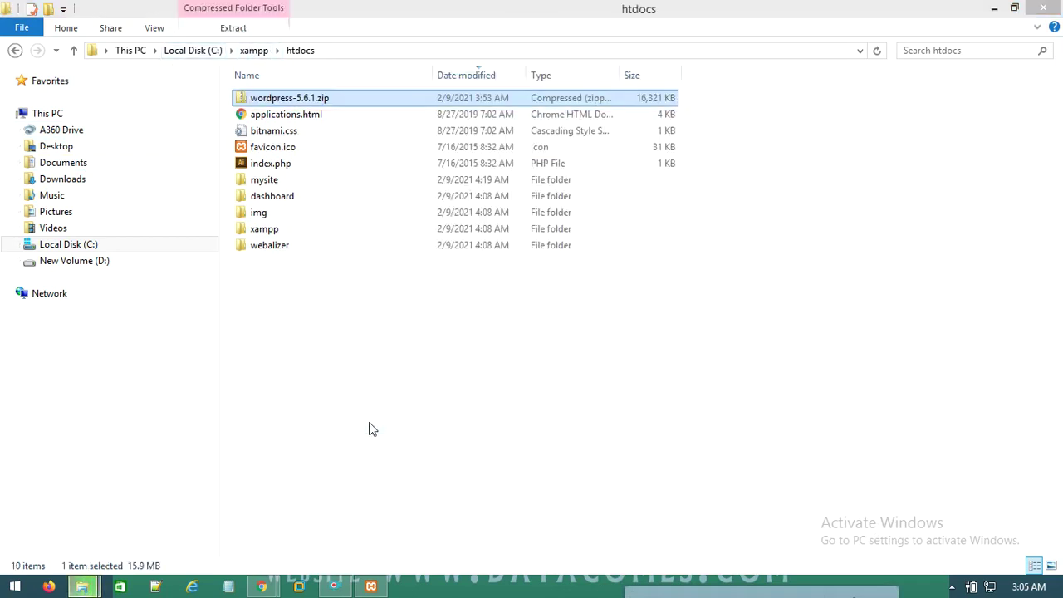
Extract wordpress-5.6.1.zip in htdocs, creating a wordpress folder
right_click(299, 101)
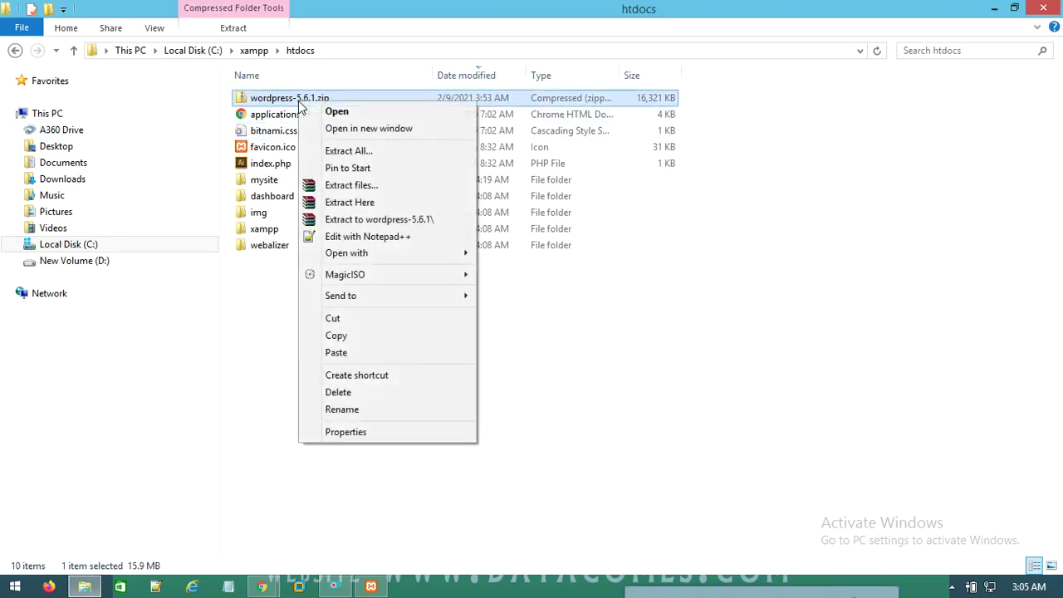
click(359, 202)
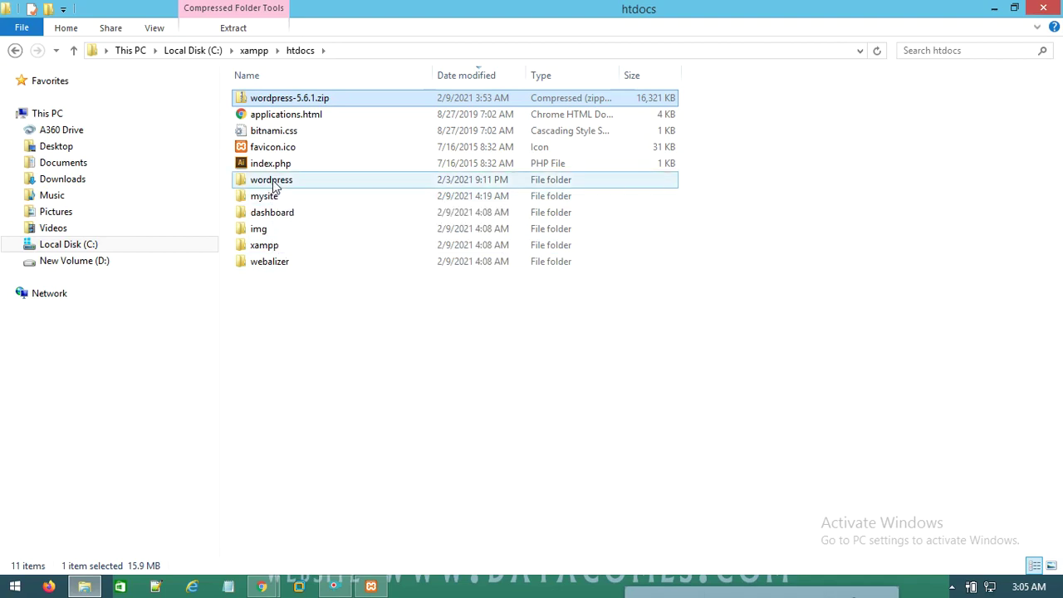
right_click(274, 186)
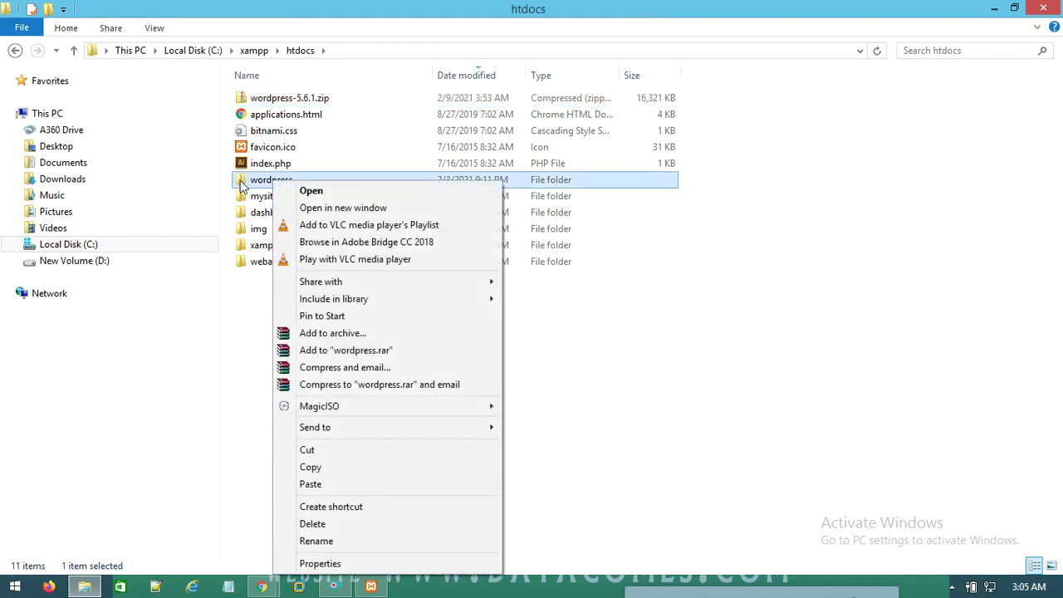
click(258, 299)
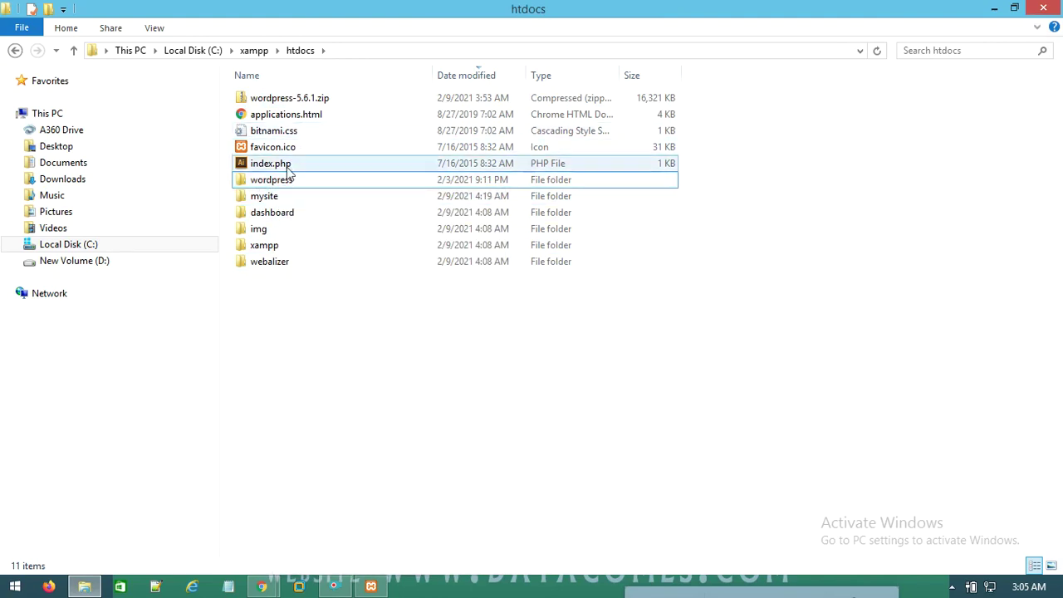
Rename the wordpress folder to mywebsite and close the Explorer window
right_click(286, 184)
click(350, 539)
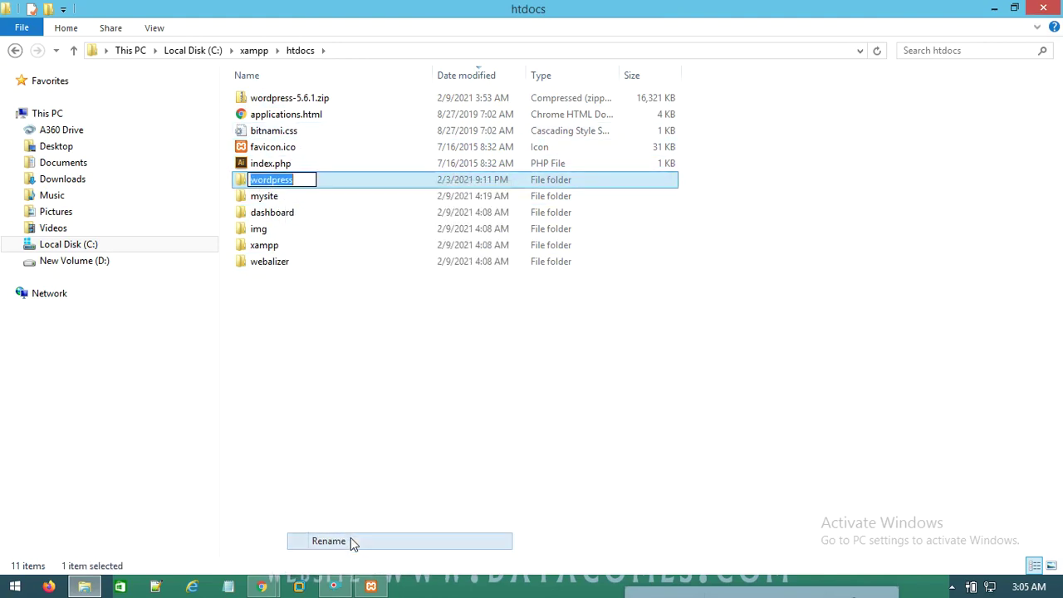
text(mywebsite)
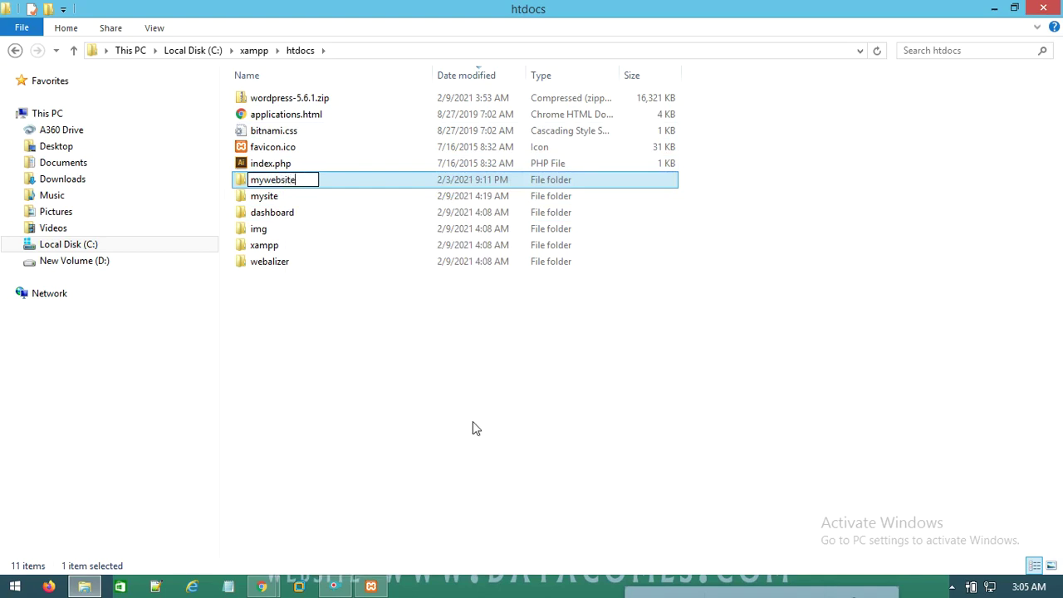
key(Return)
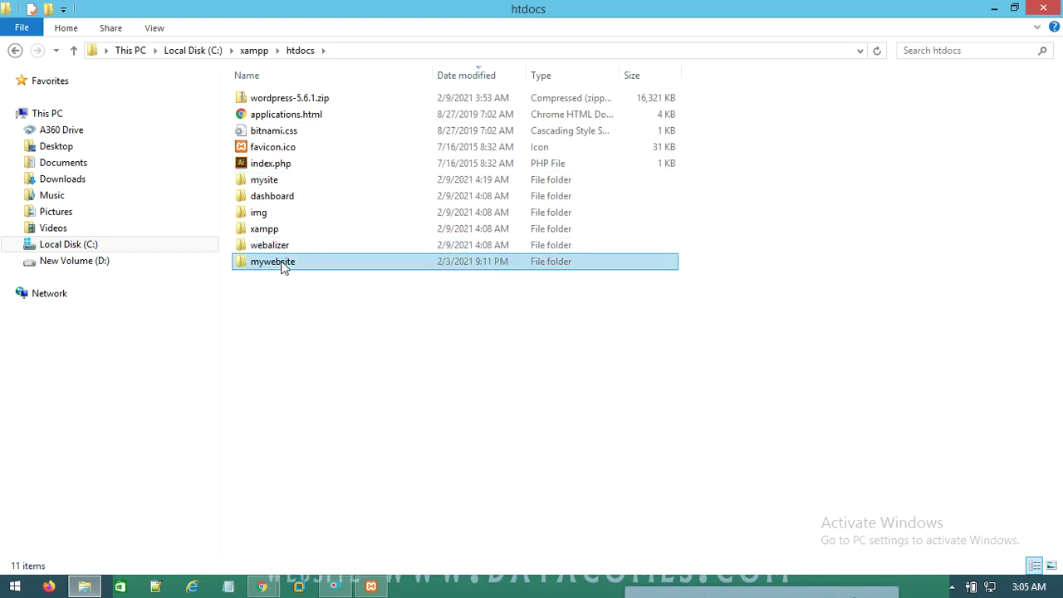
click(1045, 7)
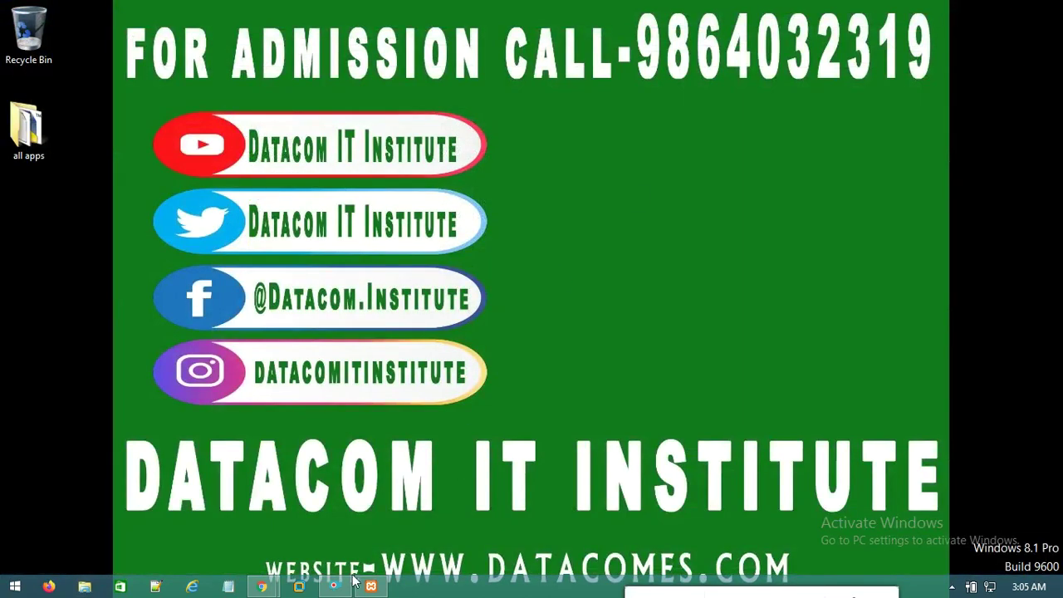
Load 127.0.0.1/phpmyadmin in a new browser tab
mouse_move(261, 588)
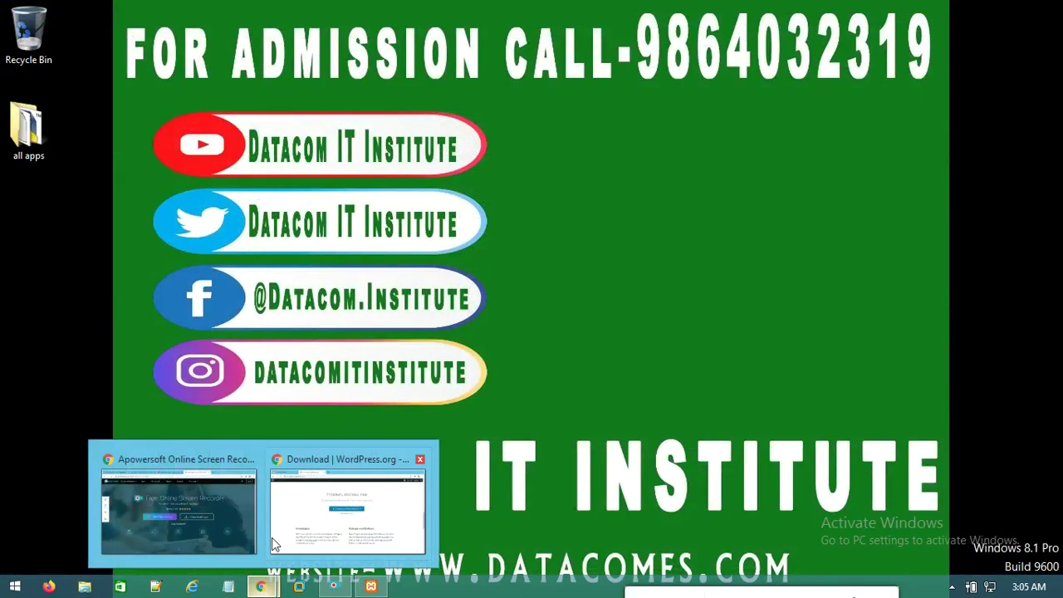
click(324, 462)
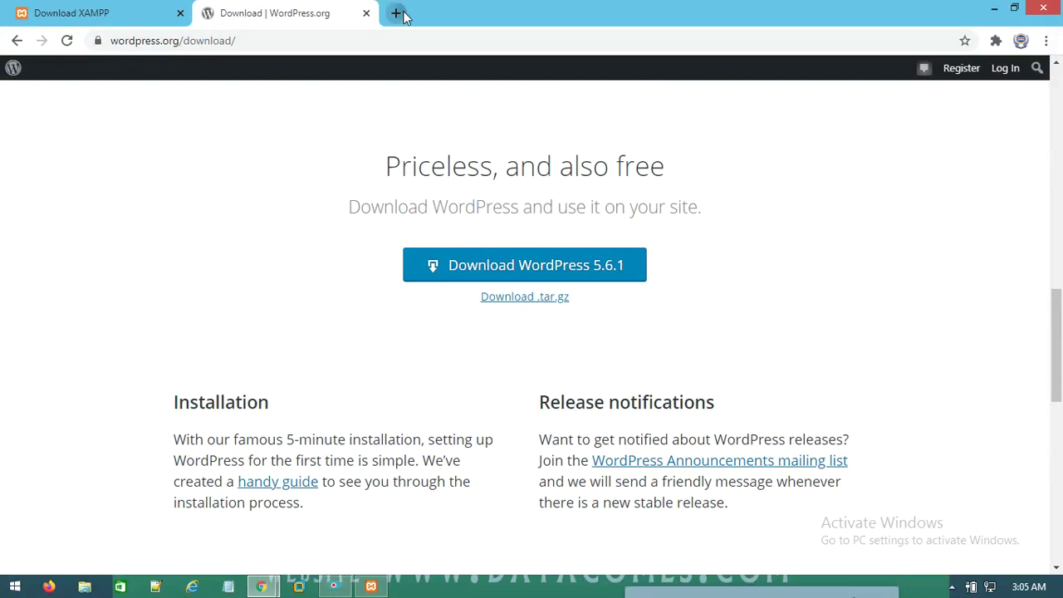
click(398, 12)
text(12)
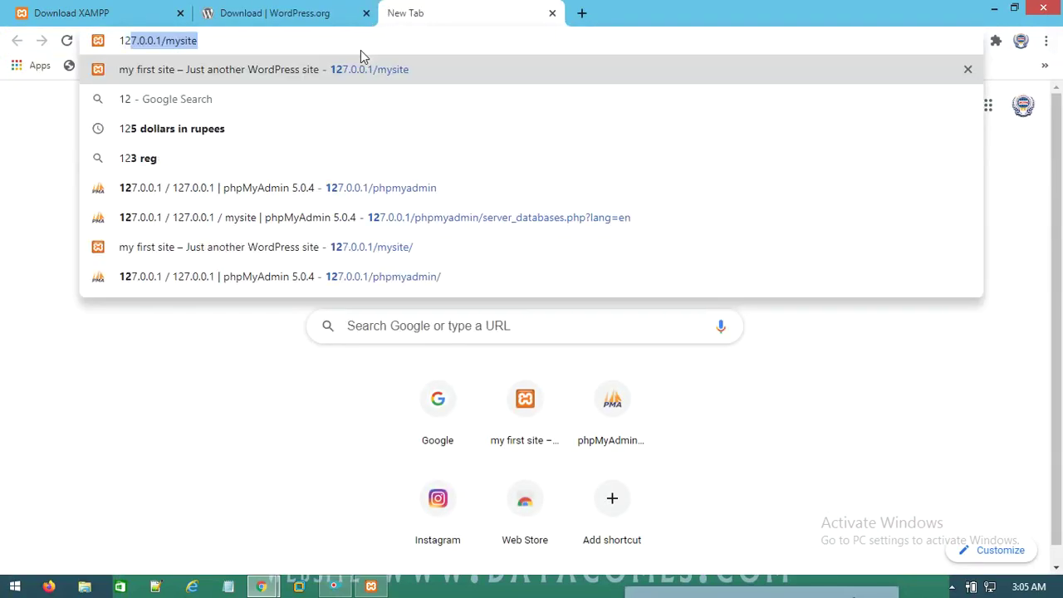
key(Right)
key(BackSpace)
key(BackSpace)
key(BackSpace)
key(BackSpace)
key(BackSpace)
key(BackSpace)
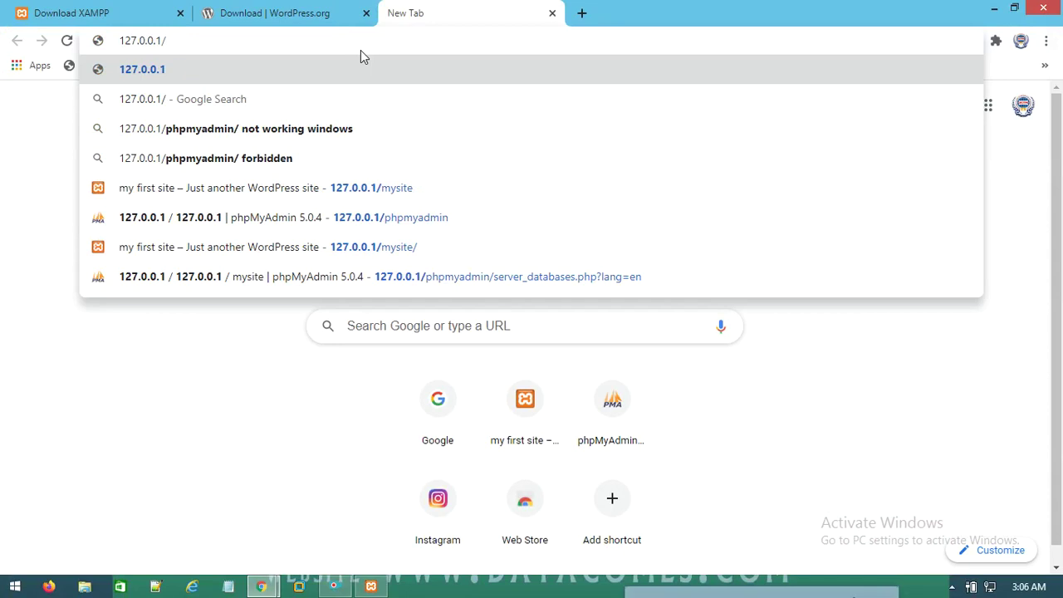
text(phpmyadmin)
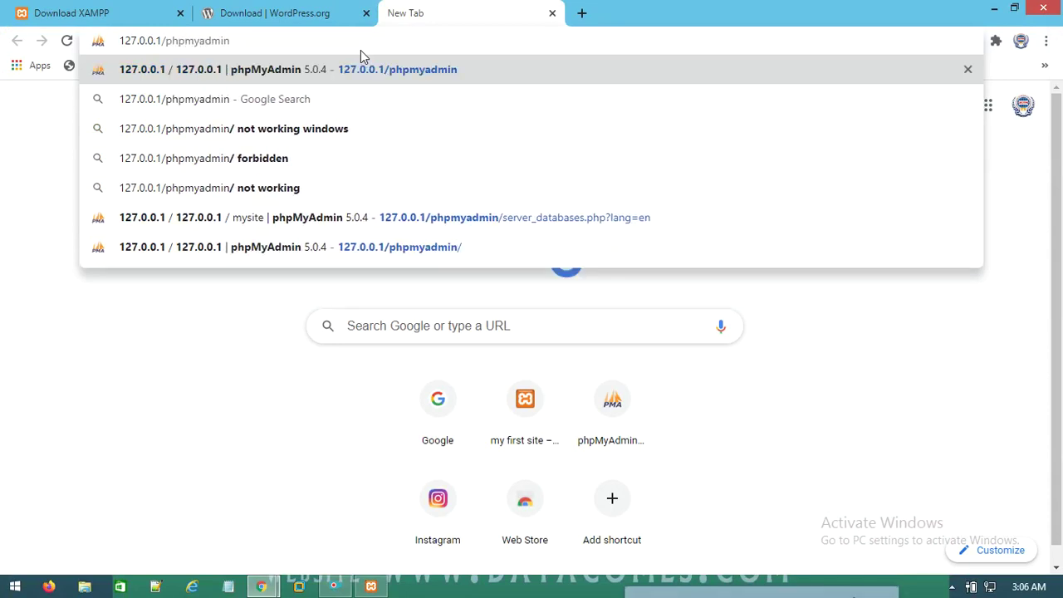
key(Return)
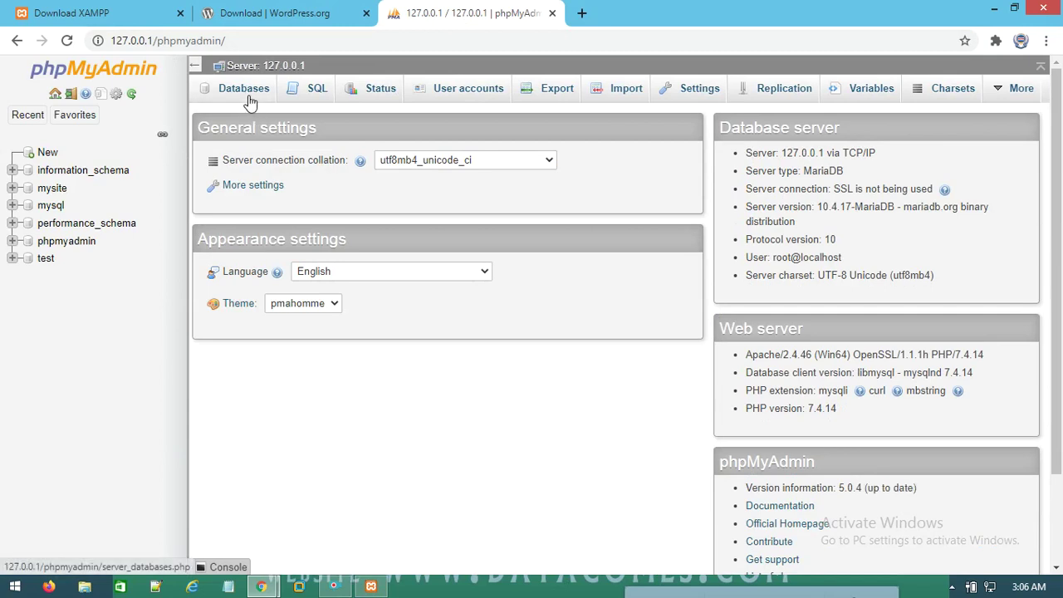
Create a database named mywebsite under Databases
click(253, 91)
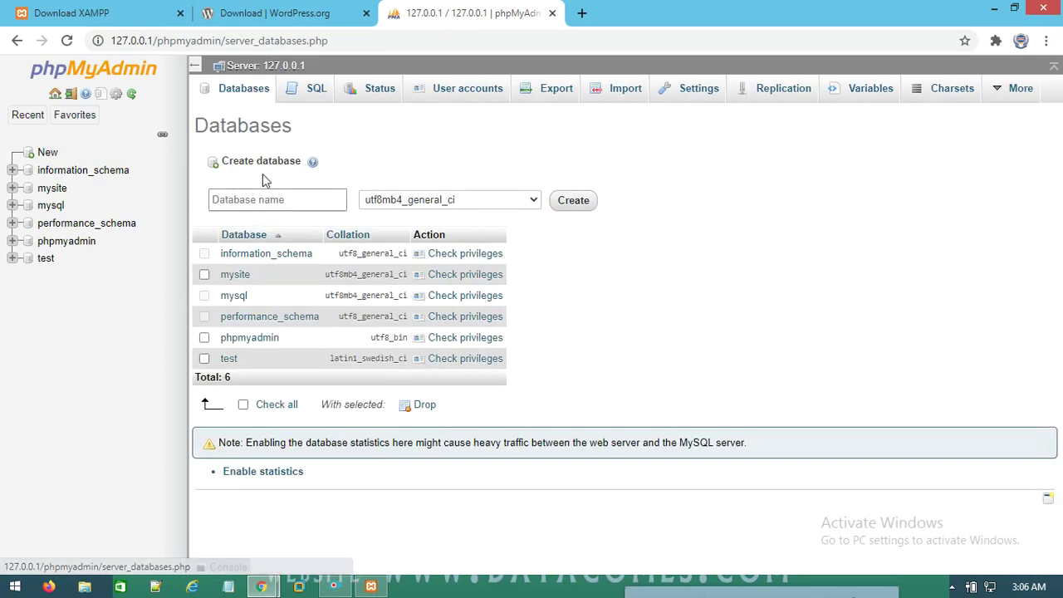
click(311, 200)
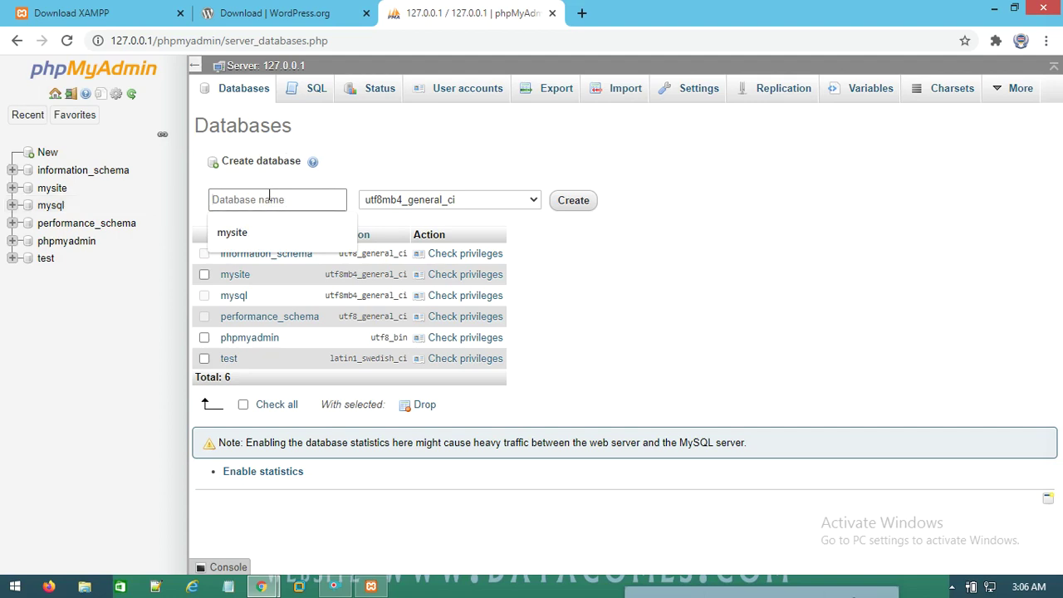
text(mywebs)
text(ite)
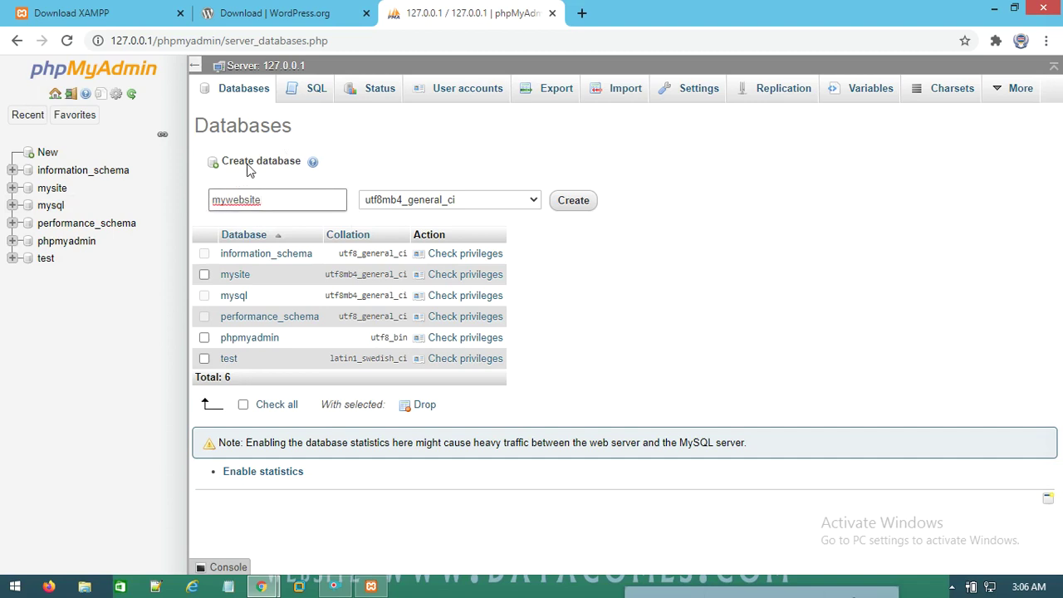
double_click(275, 198)
click(278, 200)
click(581, 208)
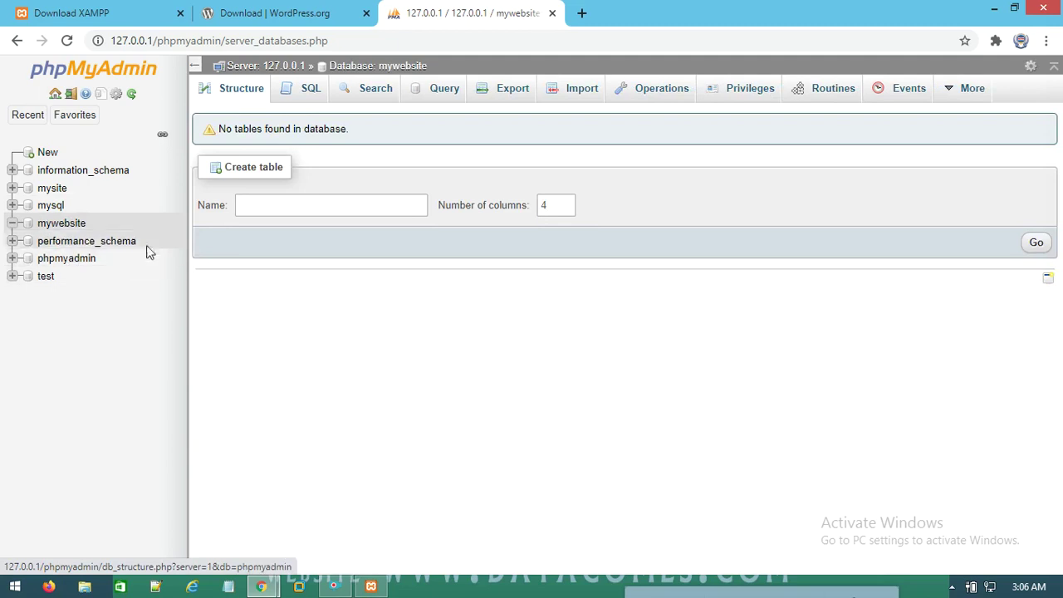
click(581, 13)
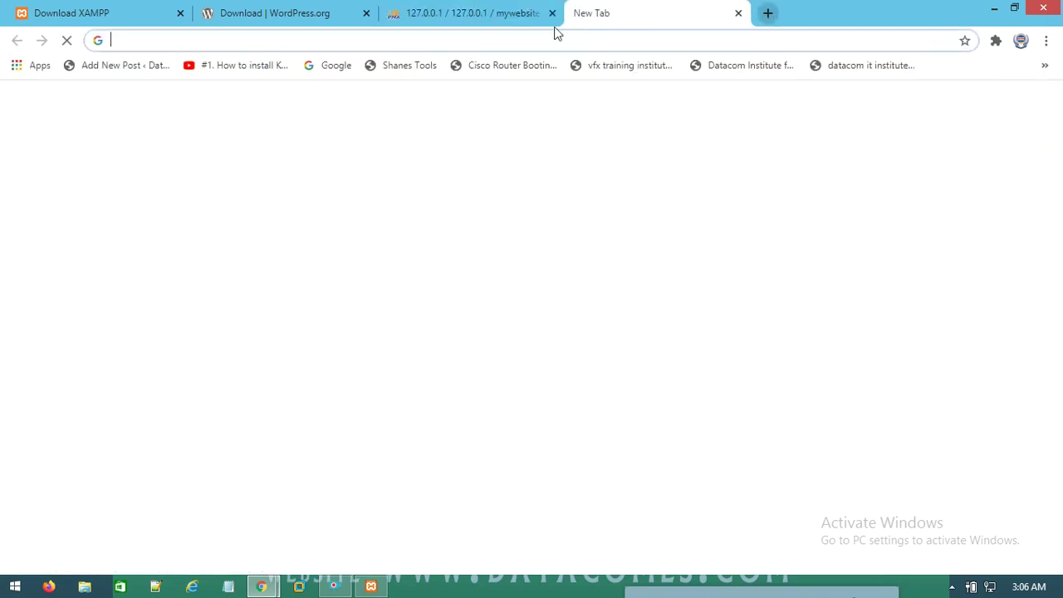
Load 127.0.0.1/mywebsite in the new tab
click(332, 38)
text(127.0.0.1/mysi)
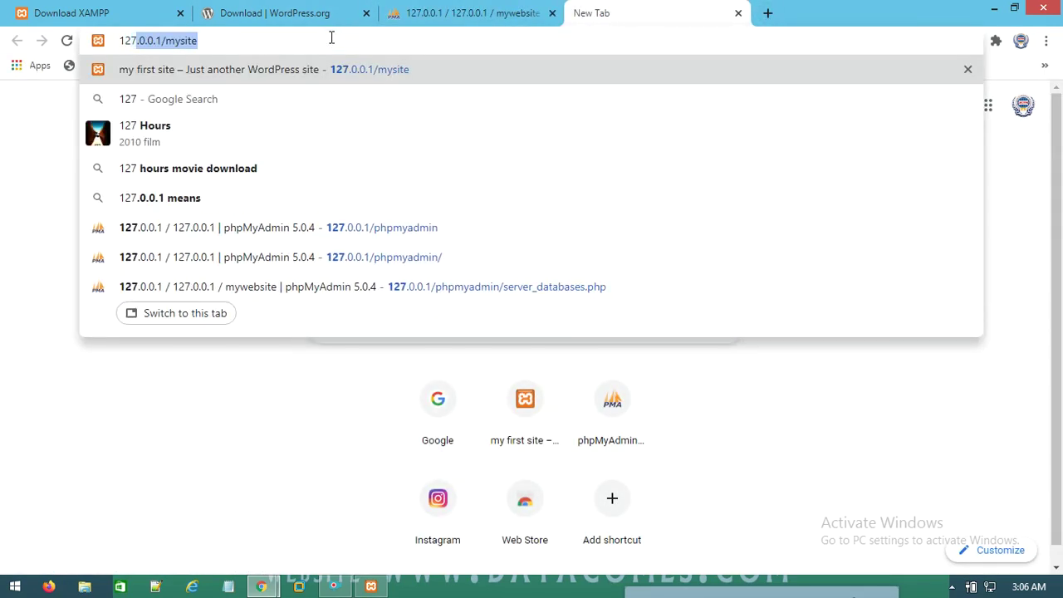
key(BackSpace)
key(BackSpace)
key(BackSpace)
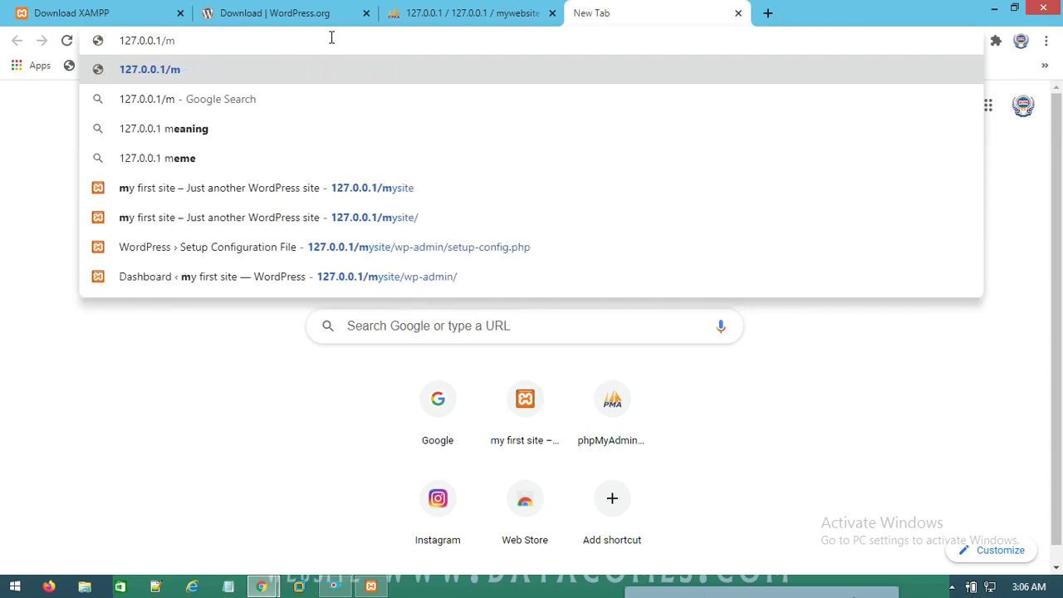
text(ywebsite)
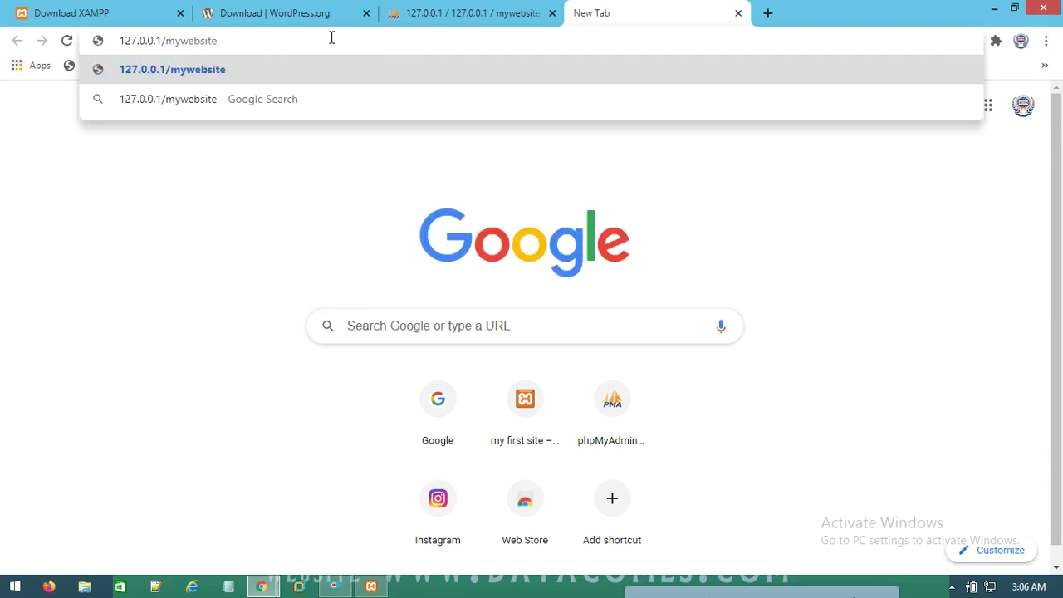
key(Return)
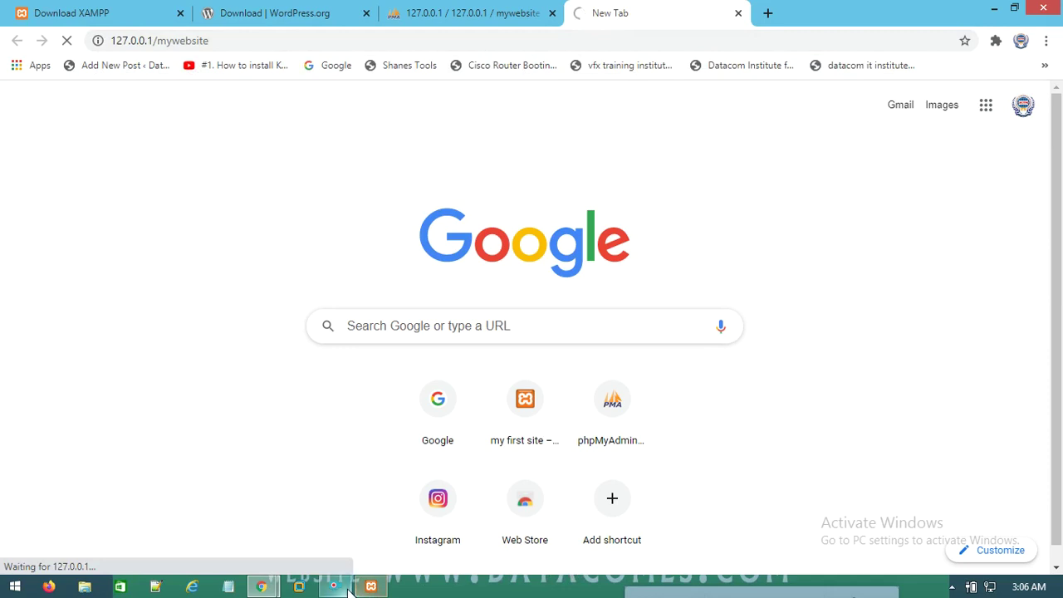
Continue setup in English (United States) and get past the Let's go! welcome screen
mouse_move(681, 591)
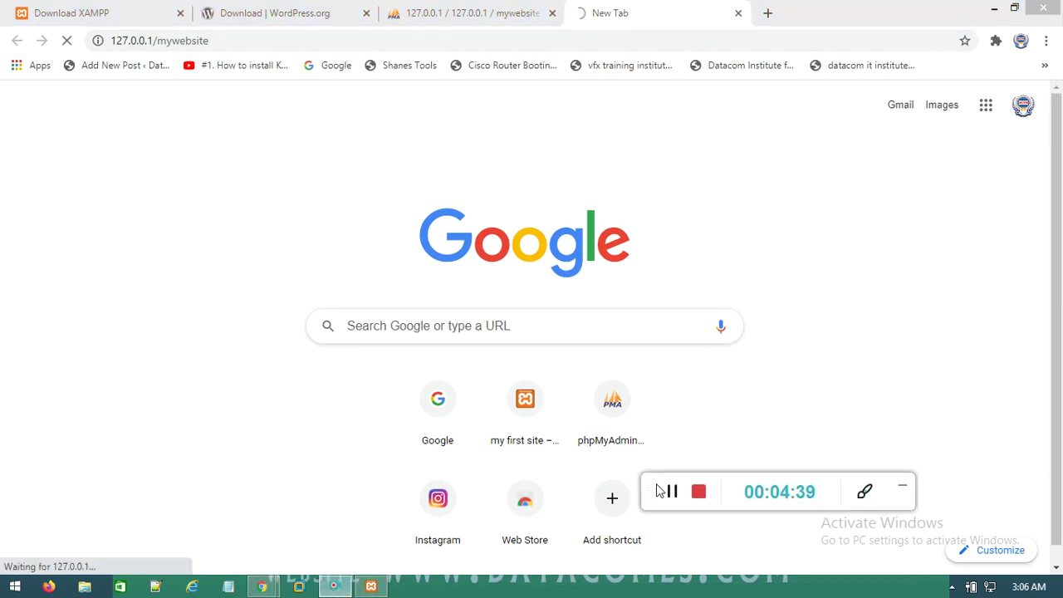
click(677, 497)
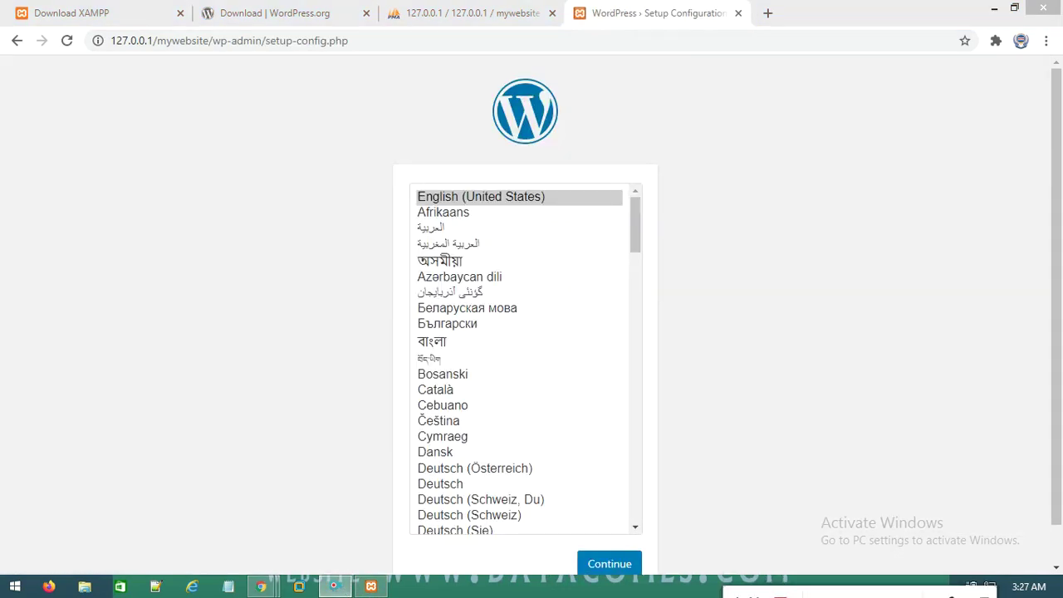
scroll(1060, 285, down, 1)
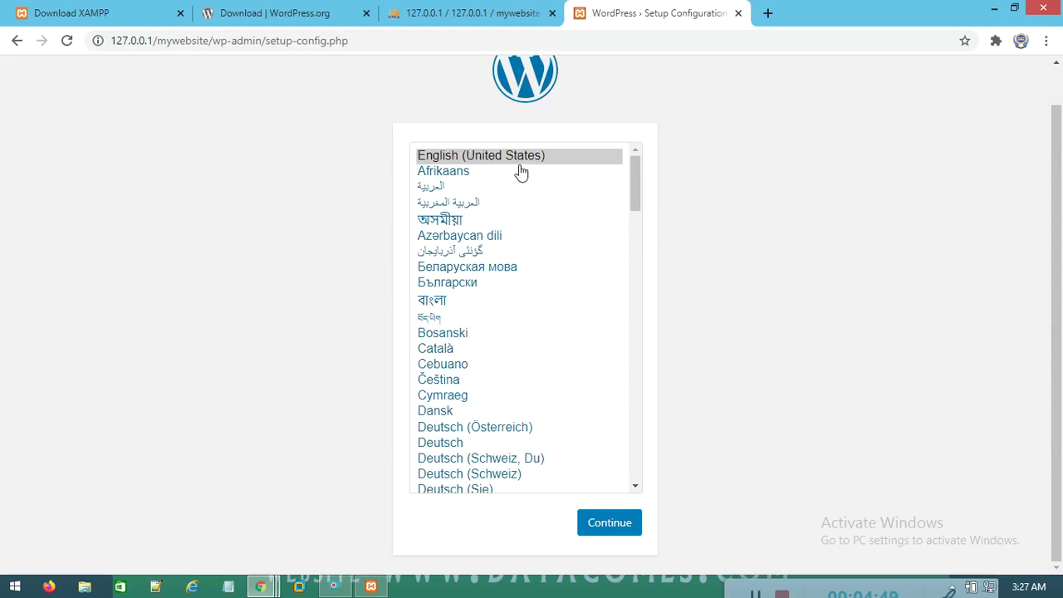
click(607, 527)
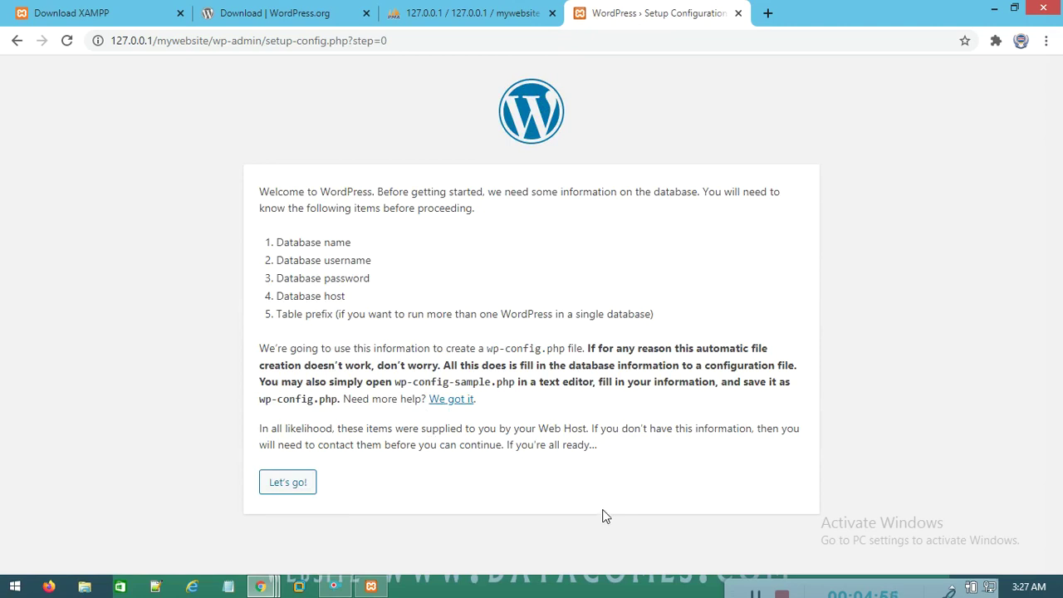
click(302, 488)
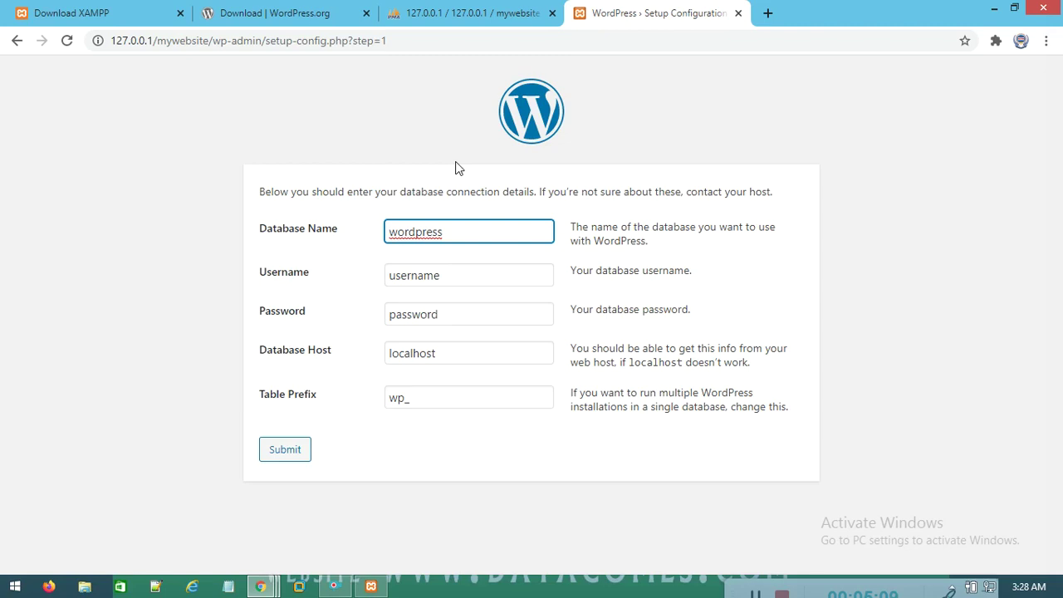
Connect to database mywebsite as user root with an empty password, then run the installation
double_click(463, 236)
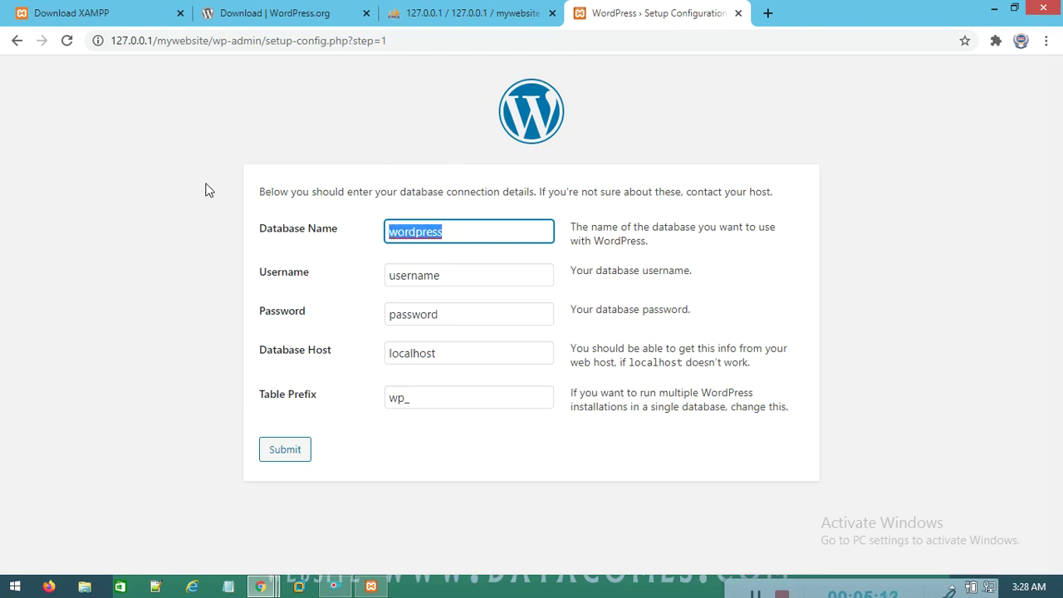
text(my)
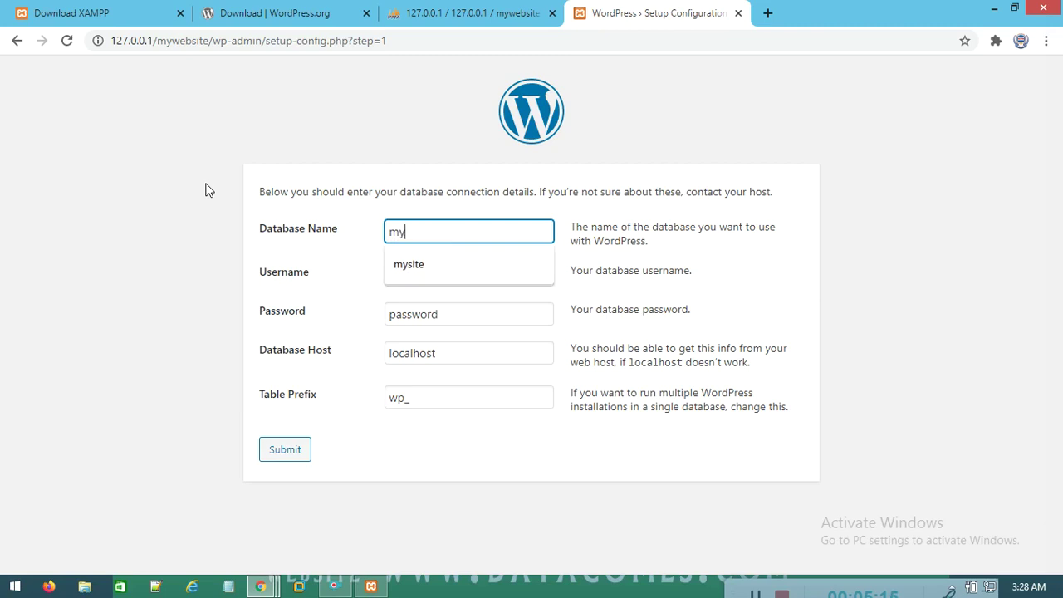
text(website)
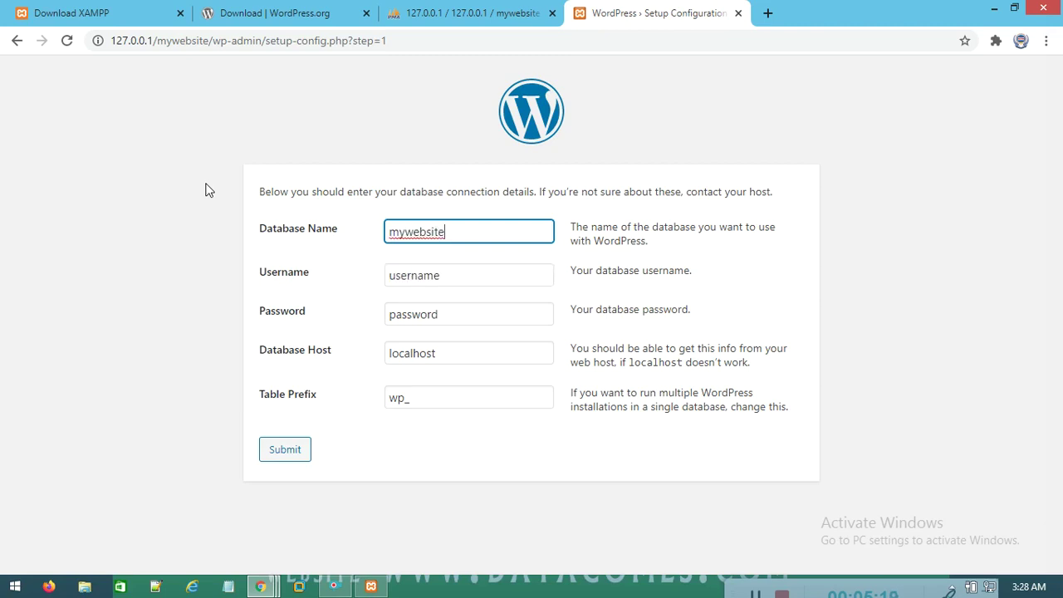
key(Tab)
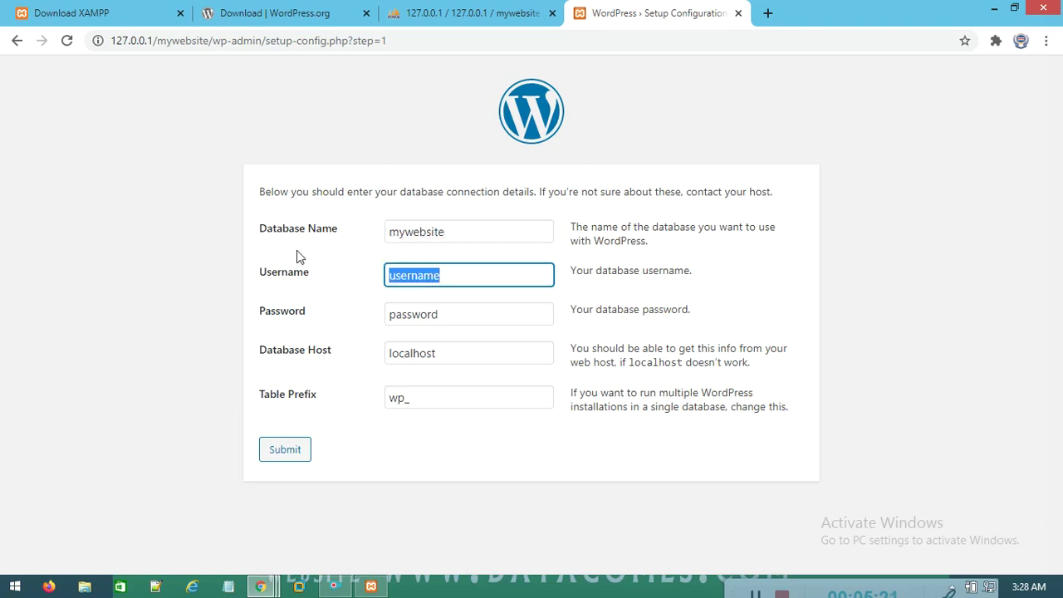
text(root)
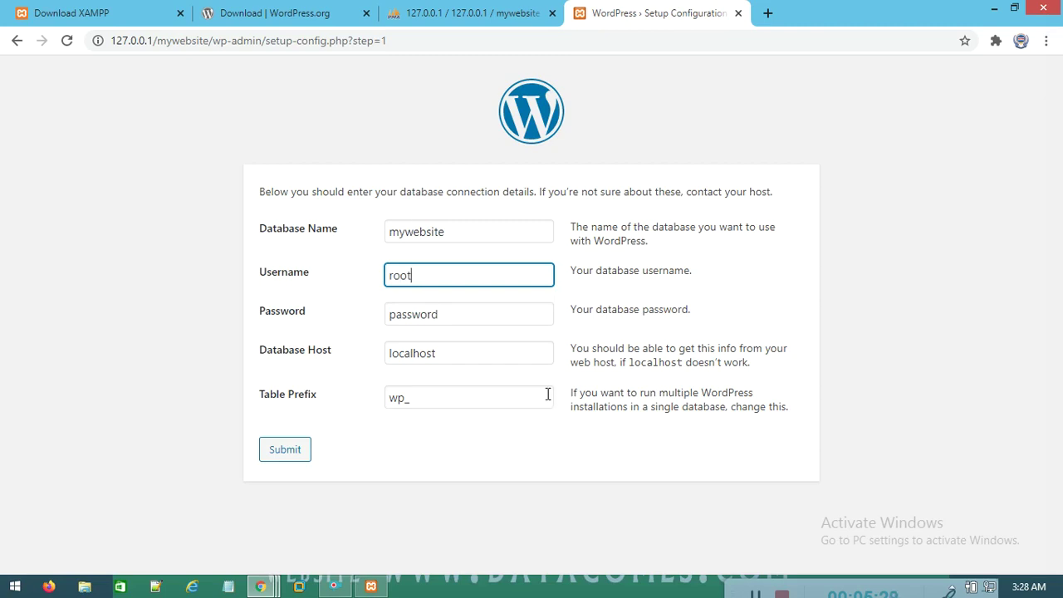
key(Tab)
key(BackSpace)
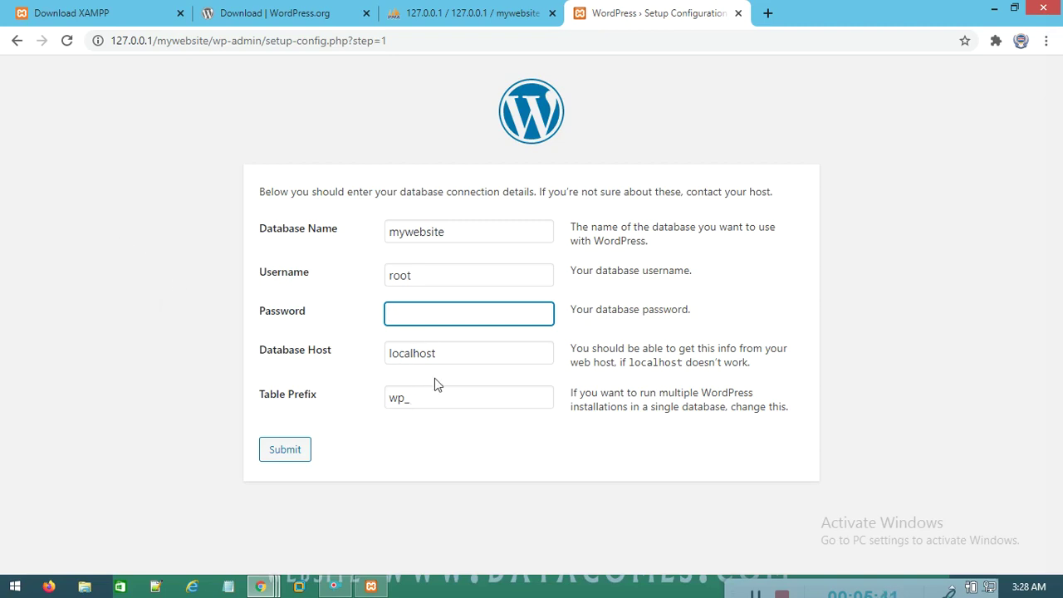
click(292, 453)
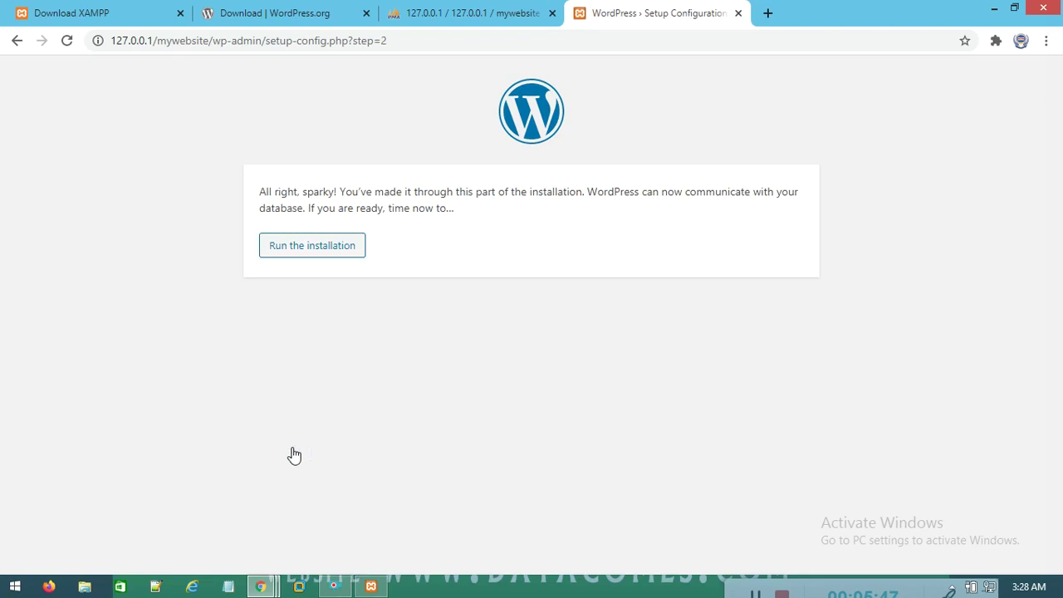
click(334, 246)
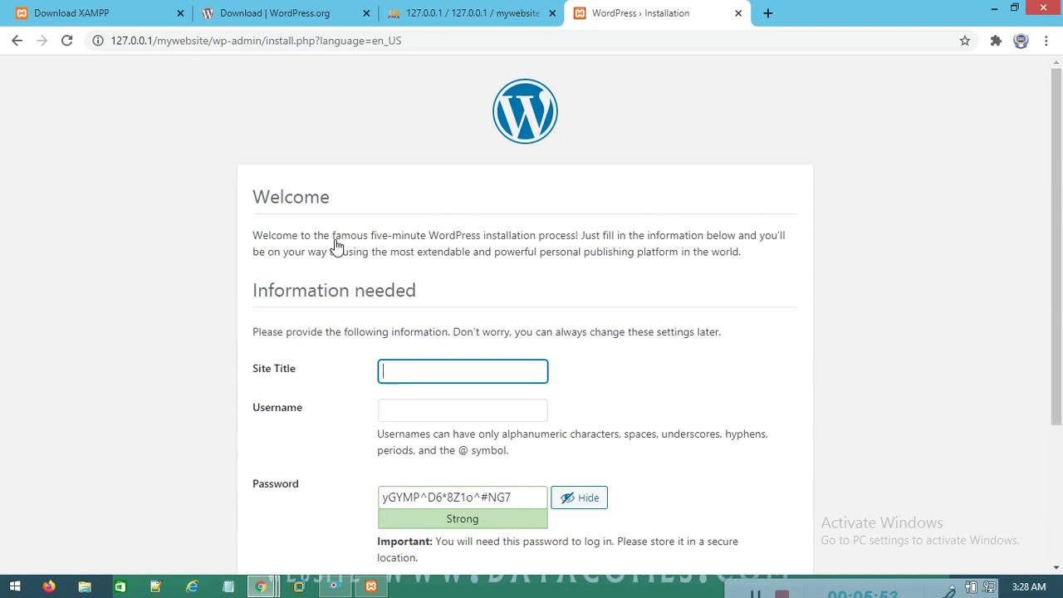
Enter site title 'my first website', the suggested admin username and a confirmed weak password
scroll(349, 274, down, 3)
click(435, 168)
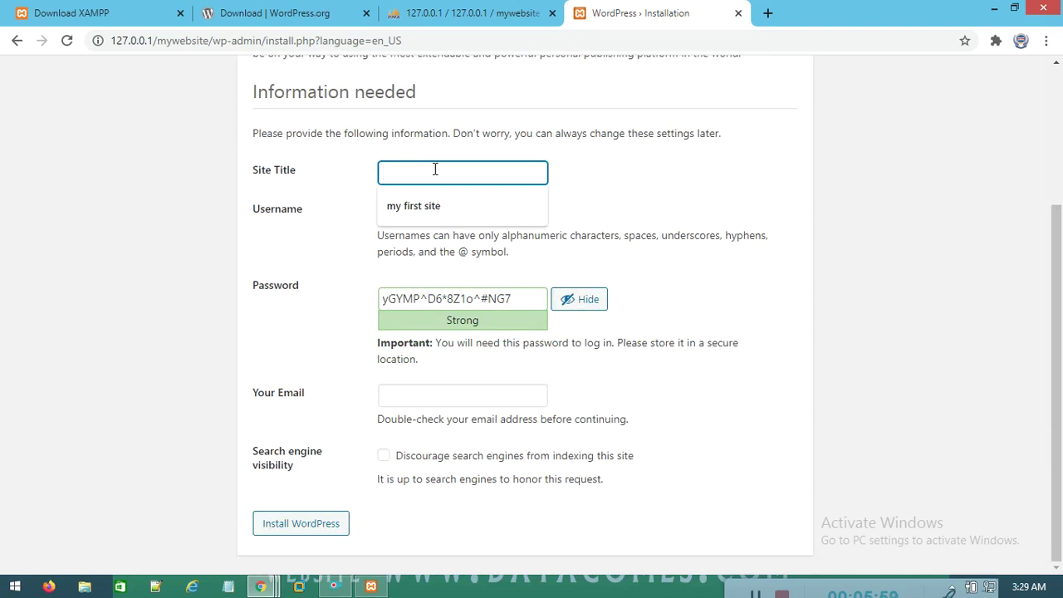
text(my first website)
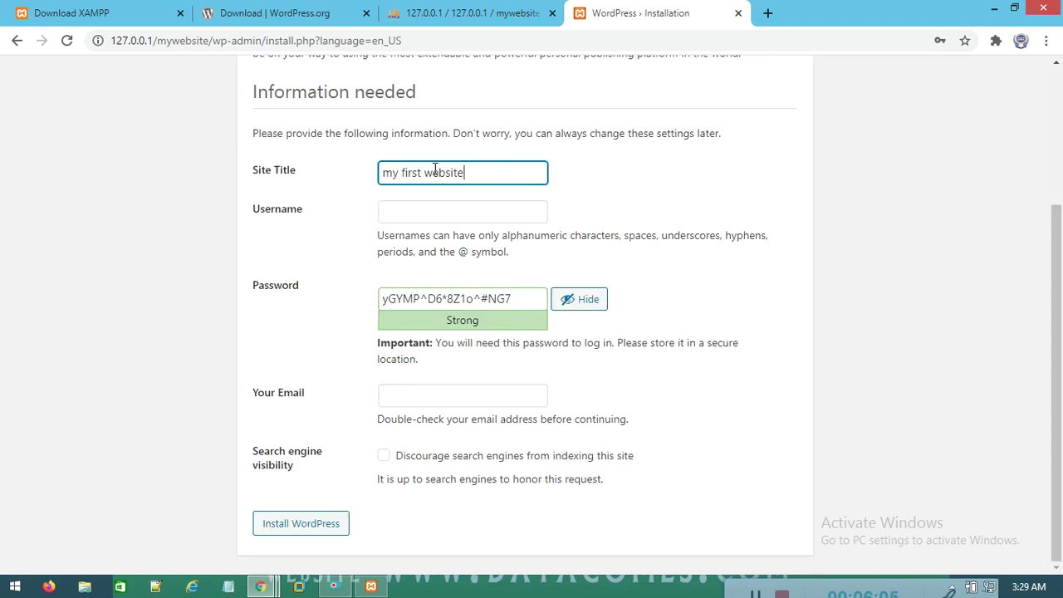
click(429, 209)
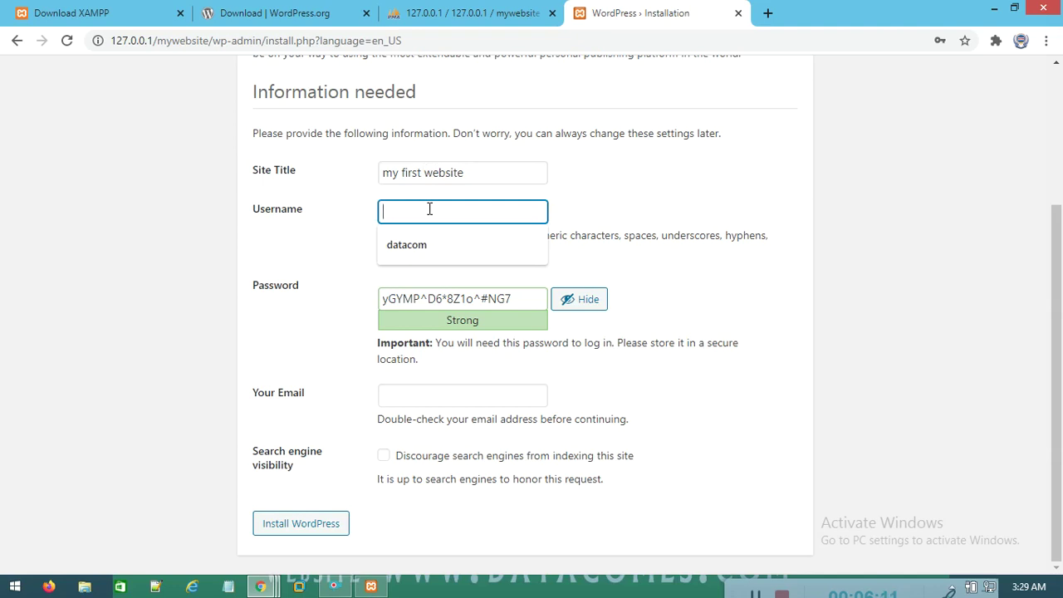
click(418, 246)
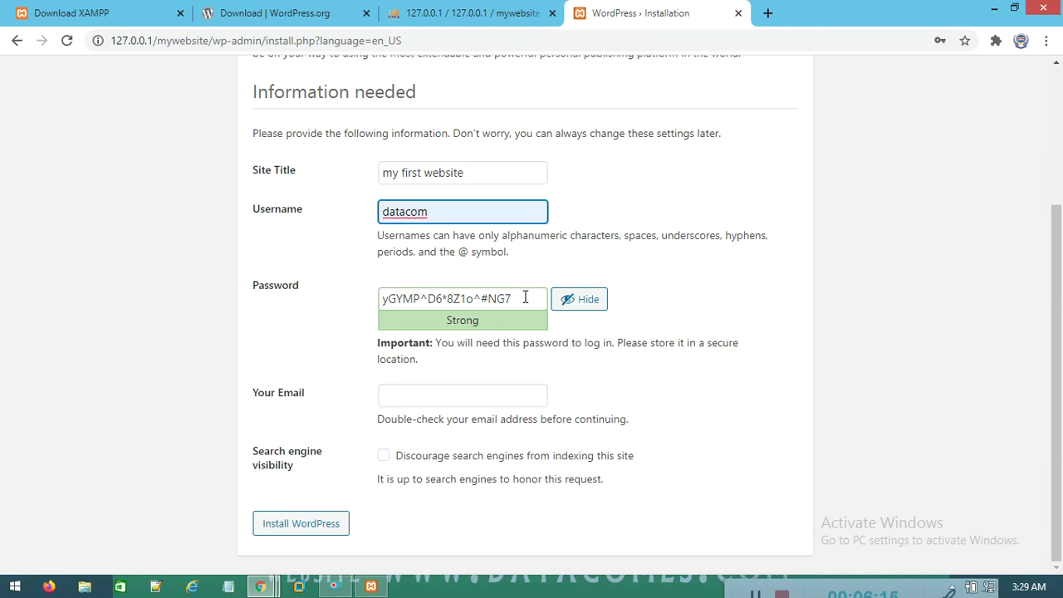
drag(525, 298, 211, 284)
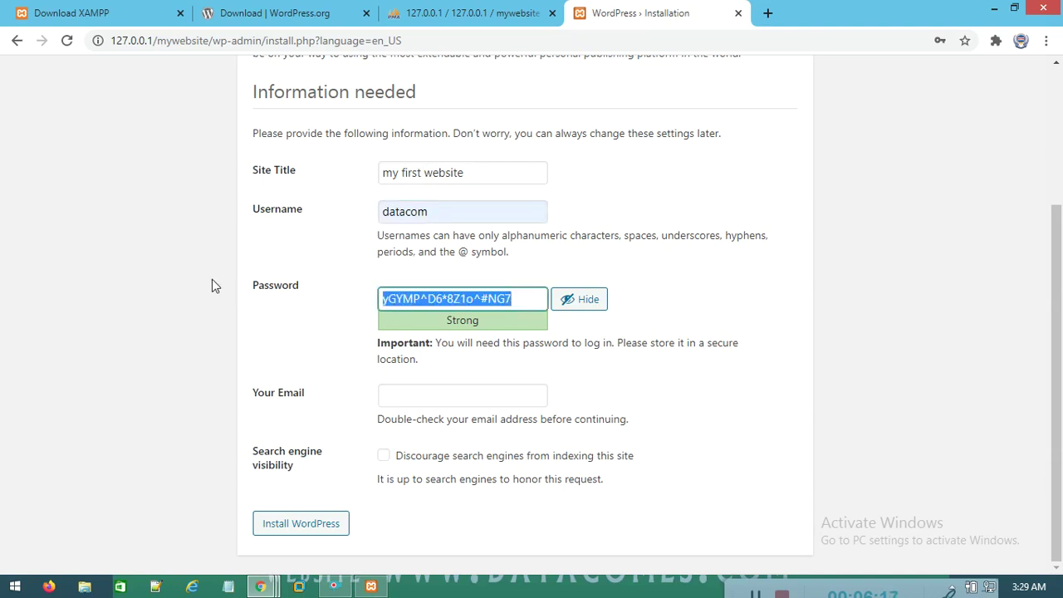
text(datacom)
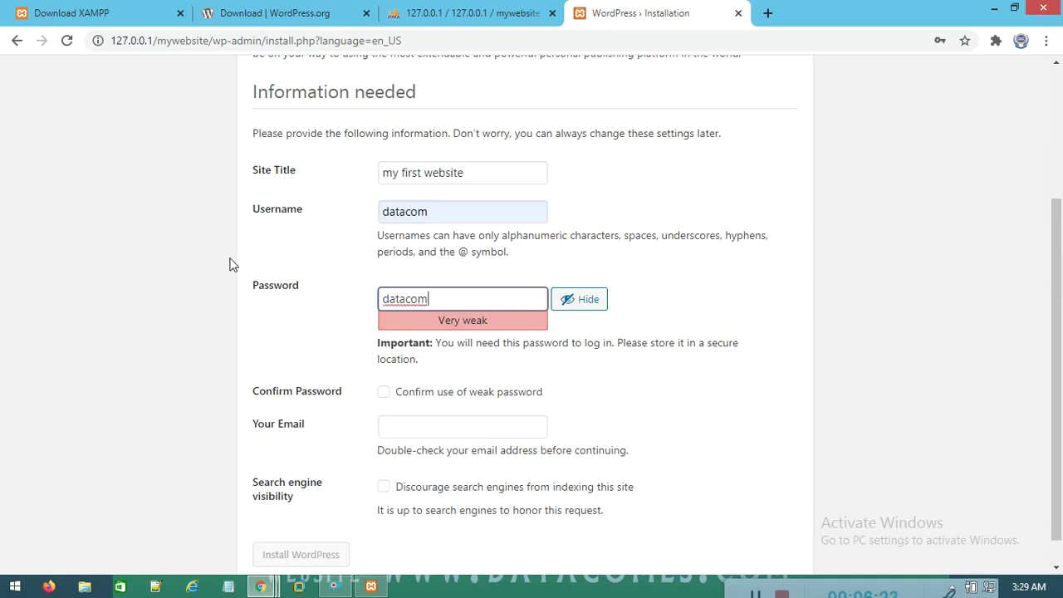
click(387, 395)
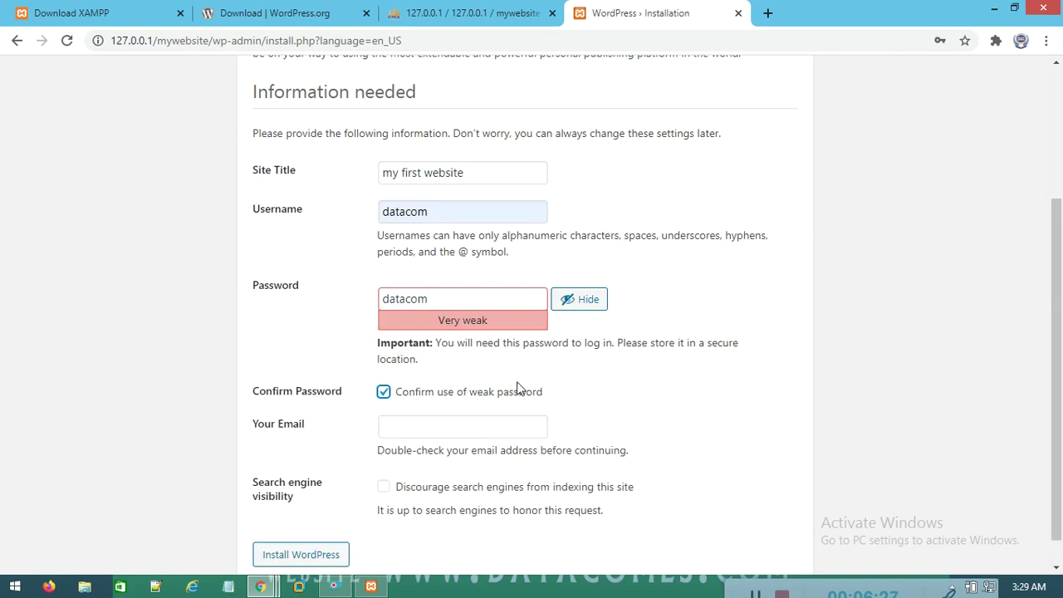
Fill in the suggested admin e-mail address and install WordPress
scroll(520, 392, down, 1)
click(423, 403)
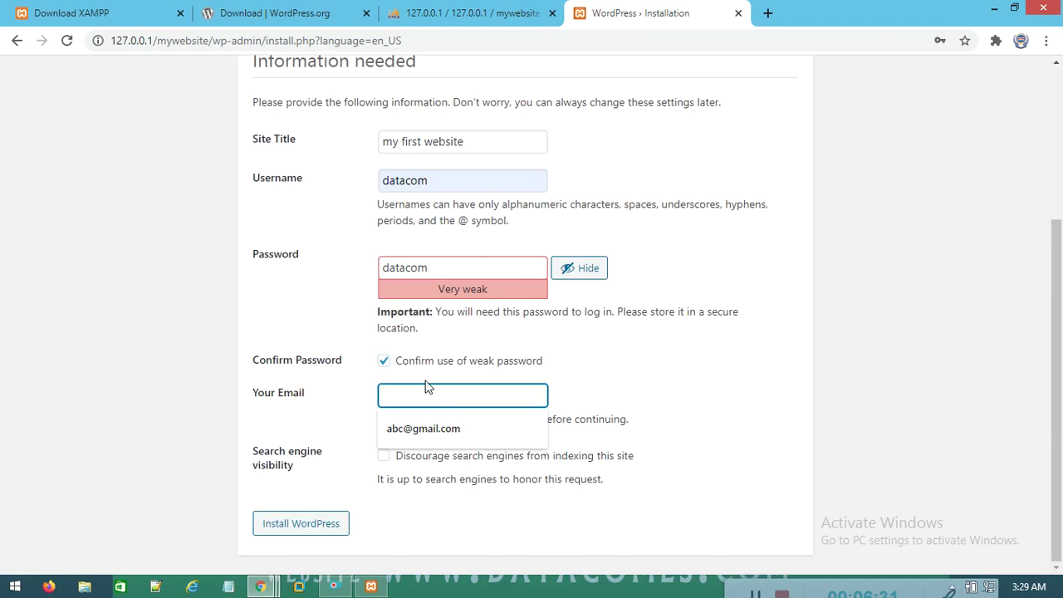
click(445, 430)
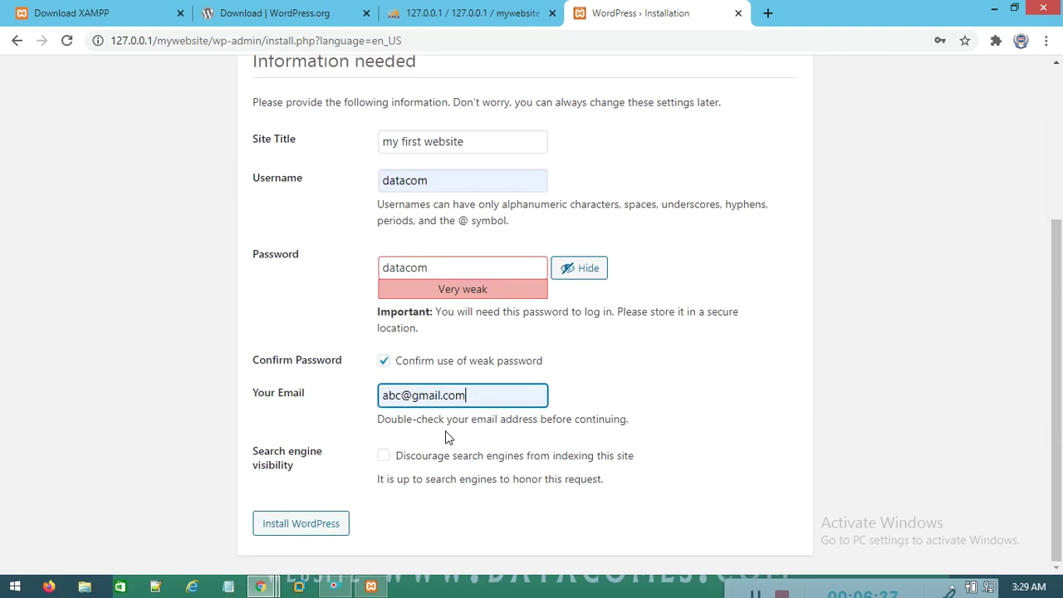
click(297, 534)
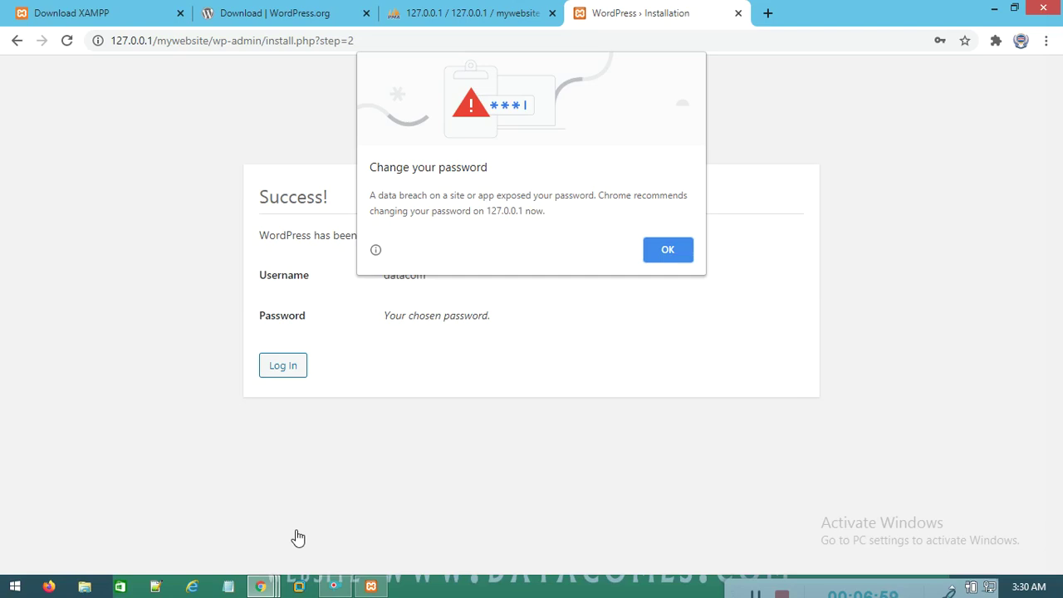
Dismiss Chrome's password warning and go from the Success page to the login screen
click(668, 253)
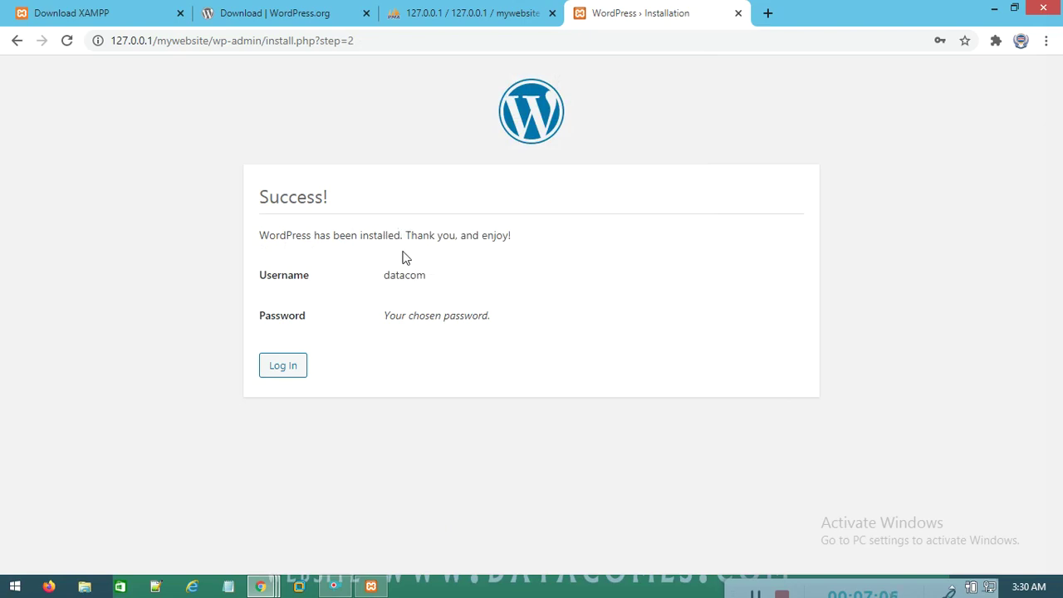
click(291, 377)
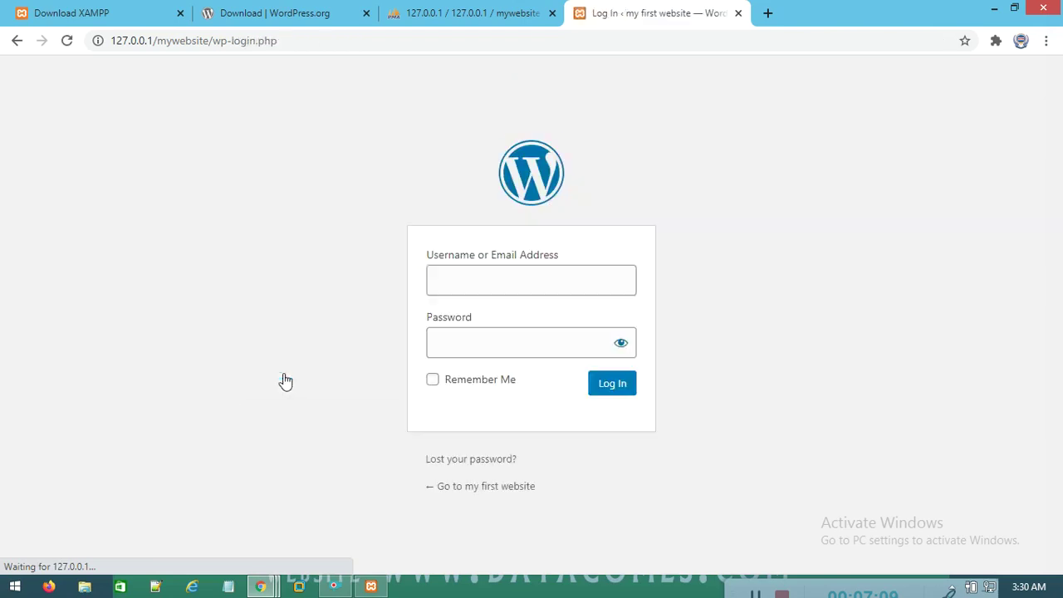
click(540, 285)
click(347, 326)
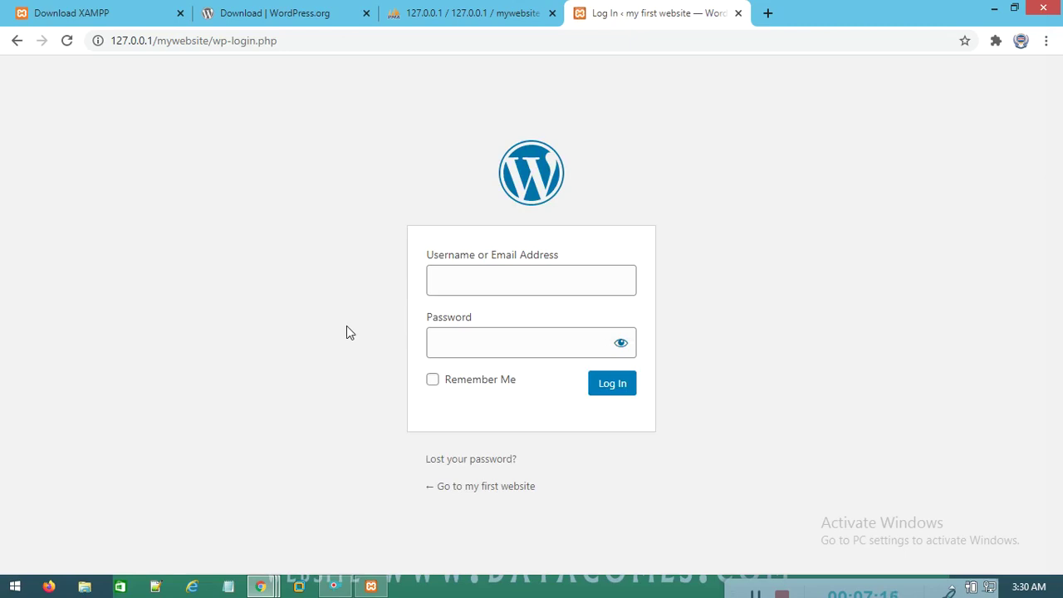
Log in with the saved admin username and password, then dismiss the browser's password warning
click(534, 283)
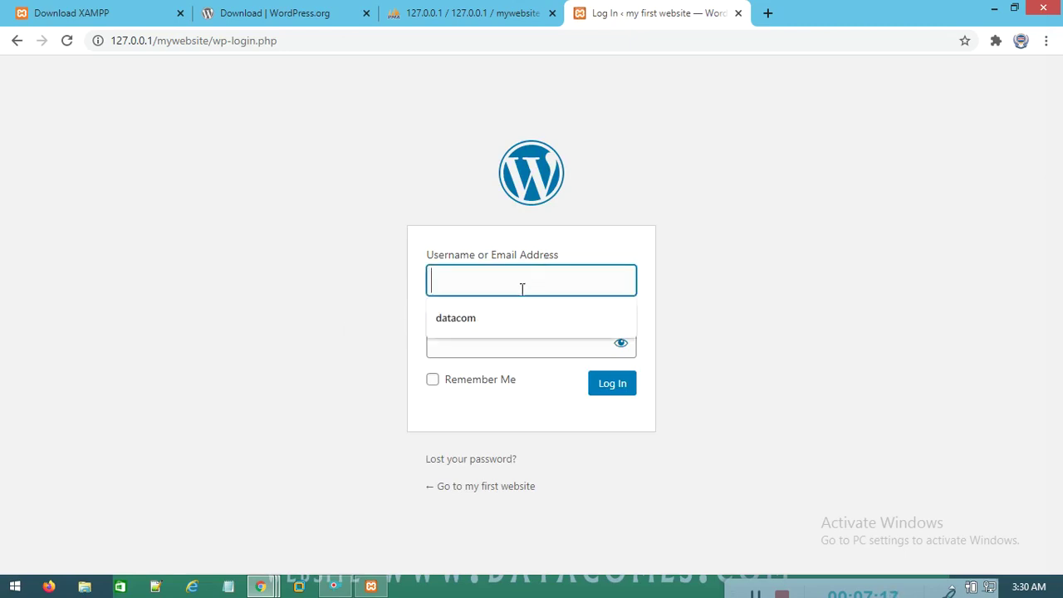
click(503, 316)
click(510, 349)
text(123456)
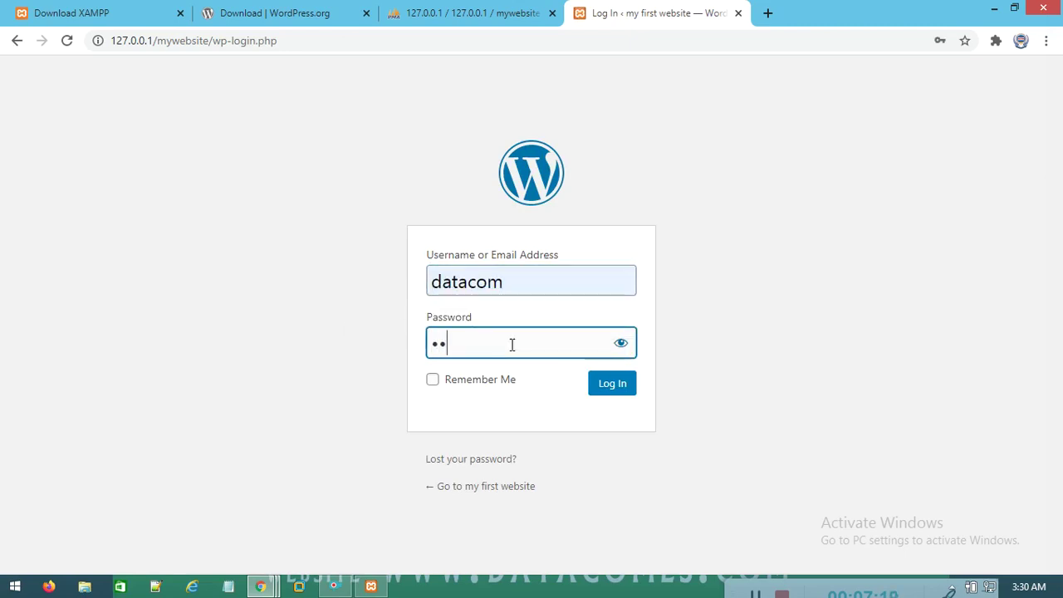
text(7)
click(613, 387)
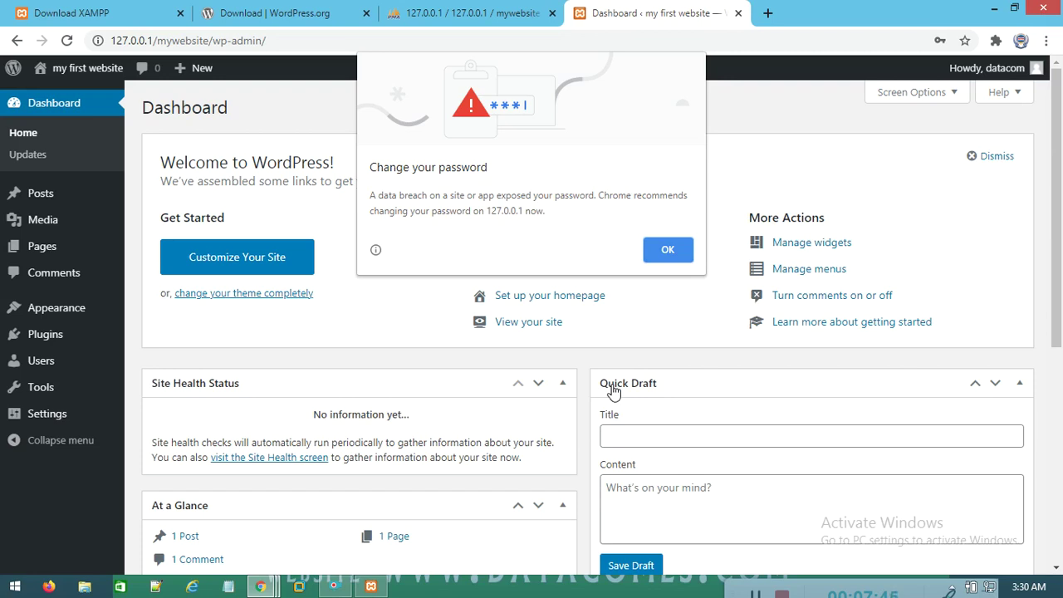
click(676, 250)
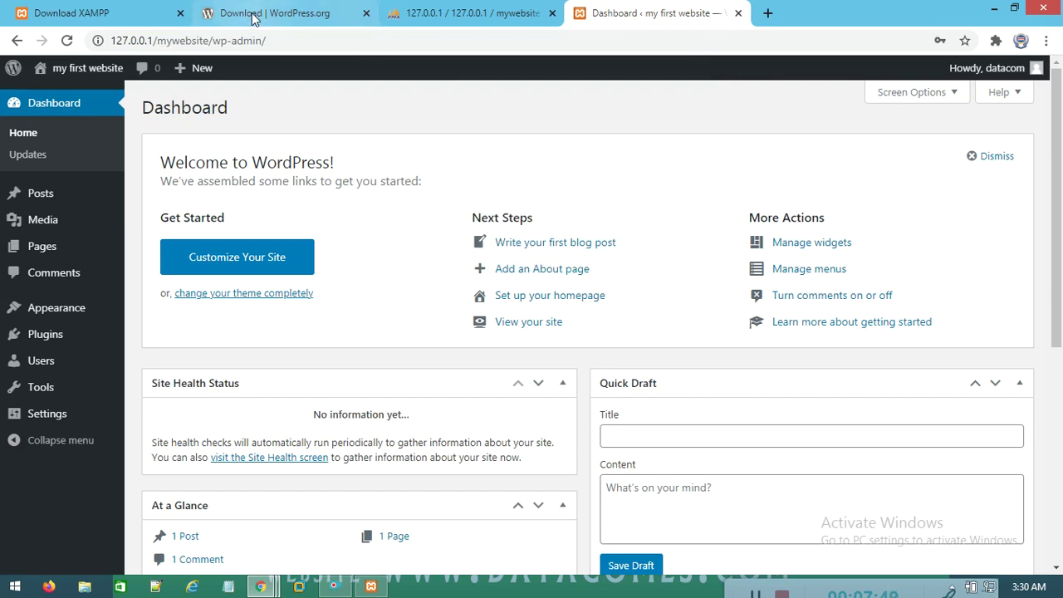
Load 127.0.0.1/mywebsite in a new tab and close the admin Dashboard tab
drag(214, 40, 90, 39)
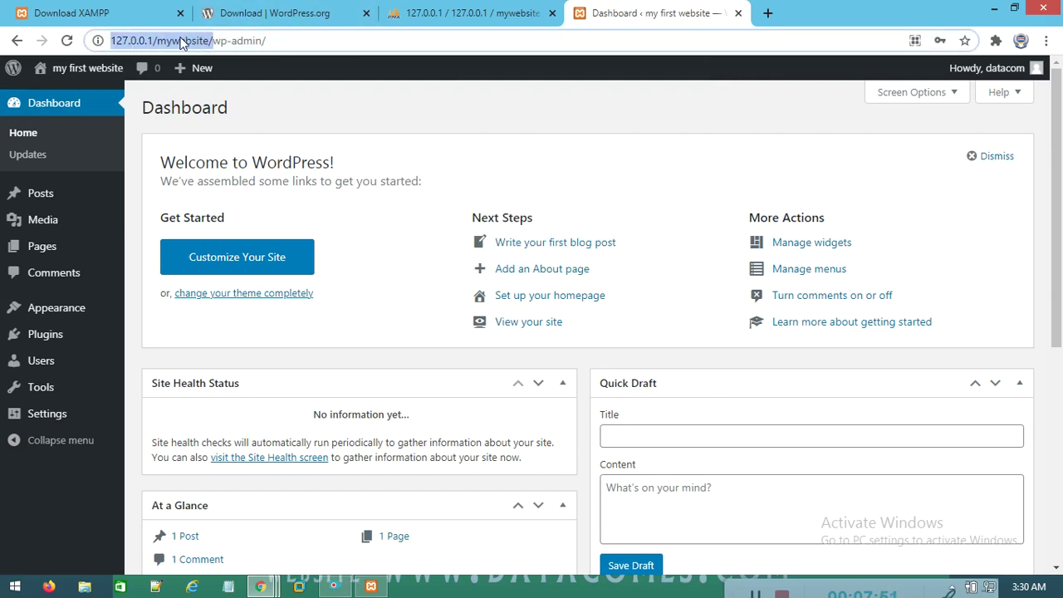
click(767, 12)
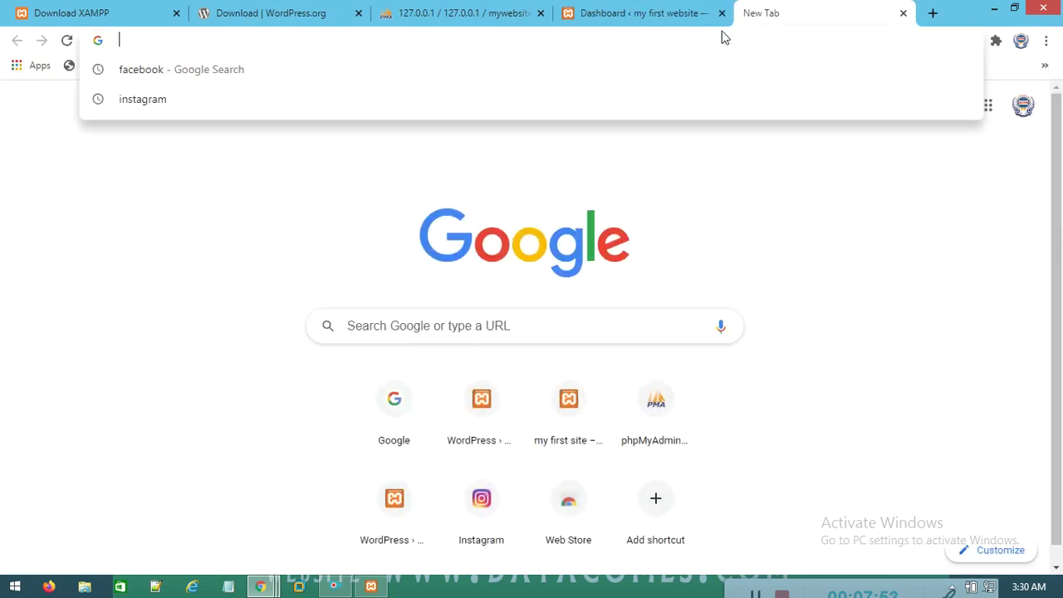
text(127.0.0.1/phpmyadm)
key(BackSpace)
key(BackSpace)
key(BackSpace)
key(BackSpace)
key(BackSpace)
key(BackSpace)
key(BackSpace)
key(BackSpace)
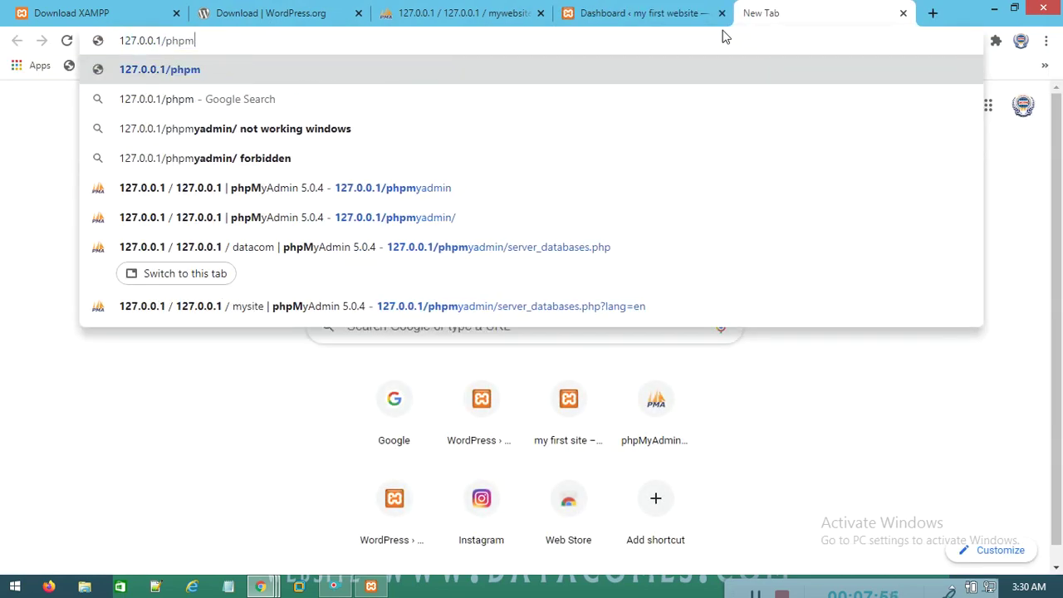
text(mywebsit)
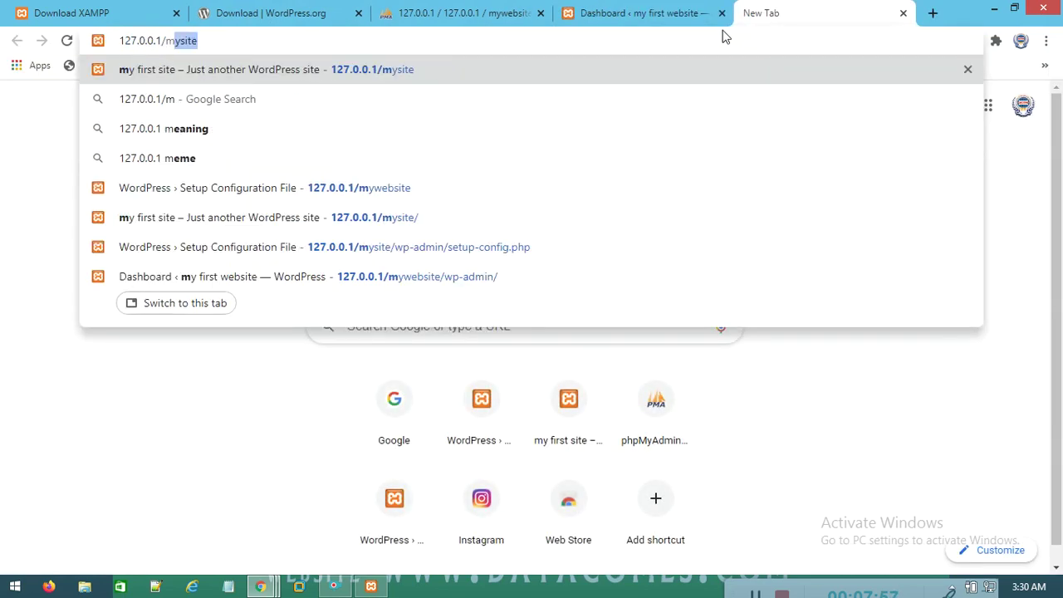
text(e)
key(Return)
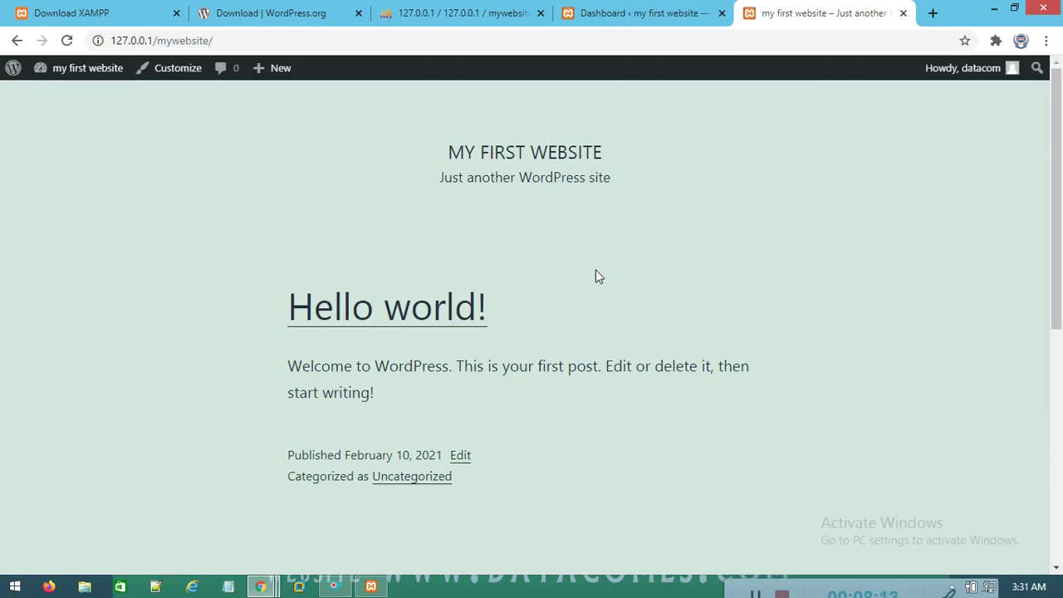
click(671, 11)
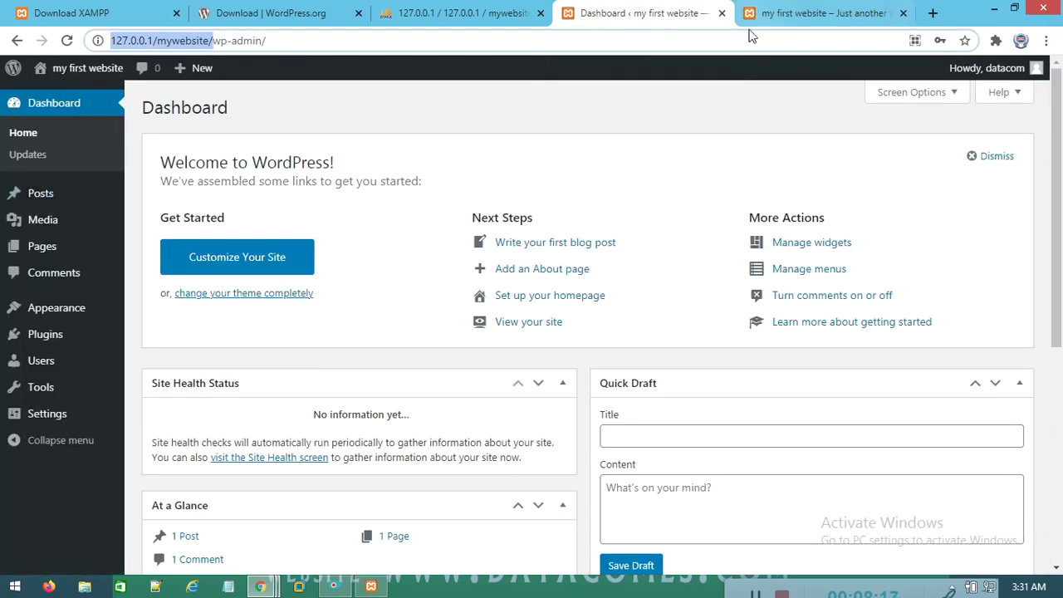
click(721, 13)
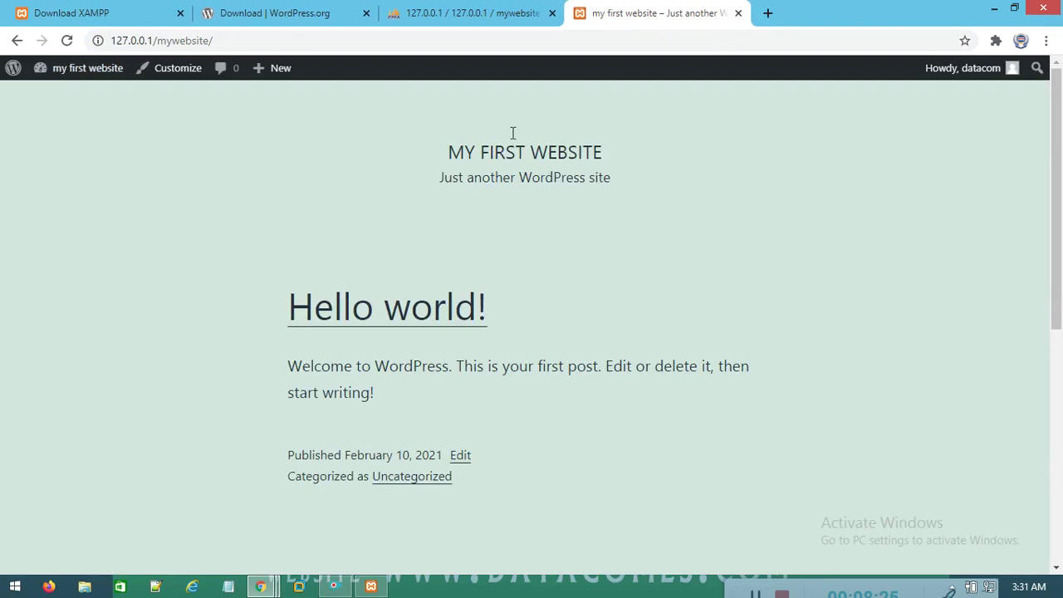
Close the WordPress.org, XAMPP and phpMyAdmin browser tabs
middle_click(218, 16)
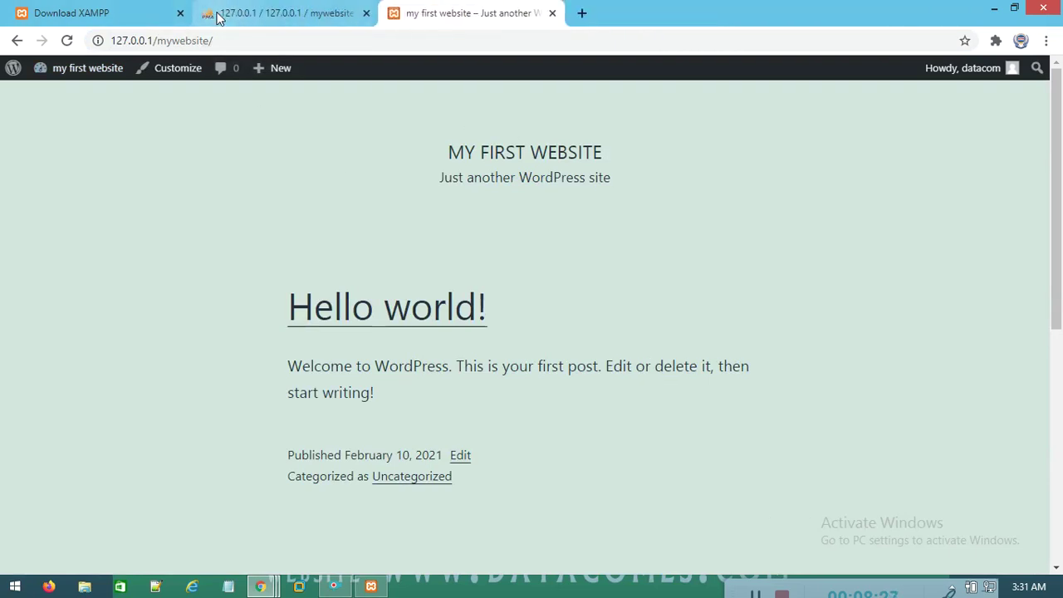
click(180, 14)
click(181, 13)
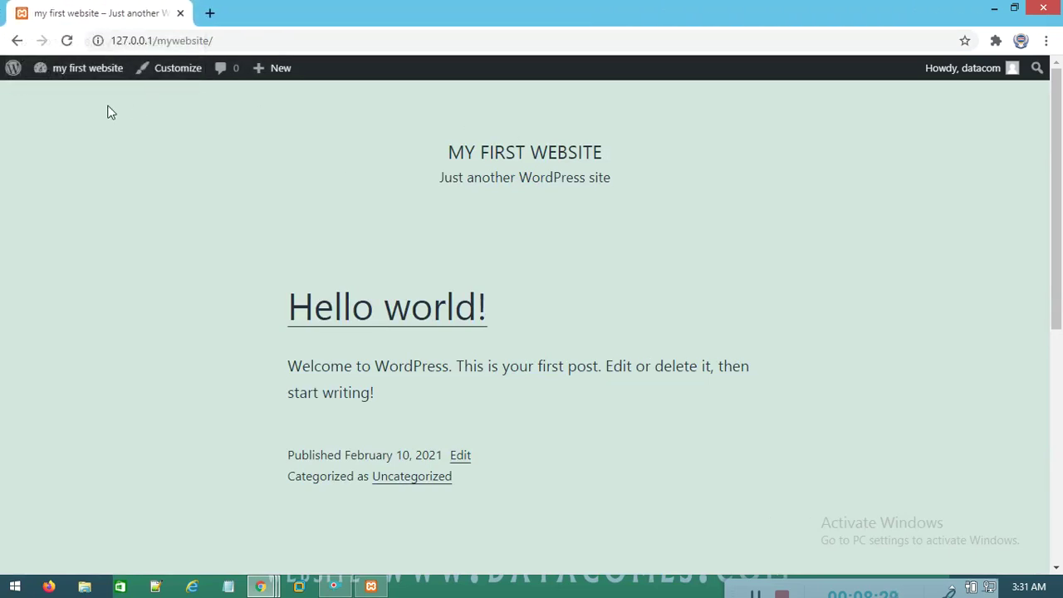
Sign back in through the site's /login address and dismiss the password warning
click(215, 40)
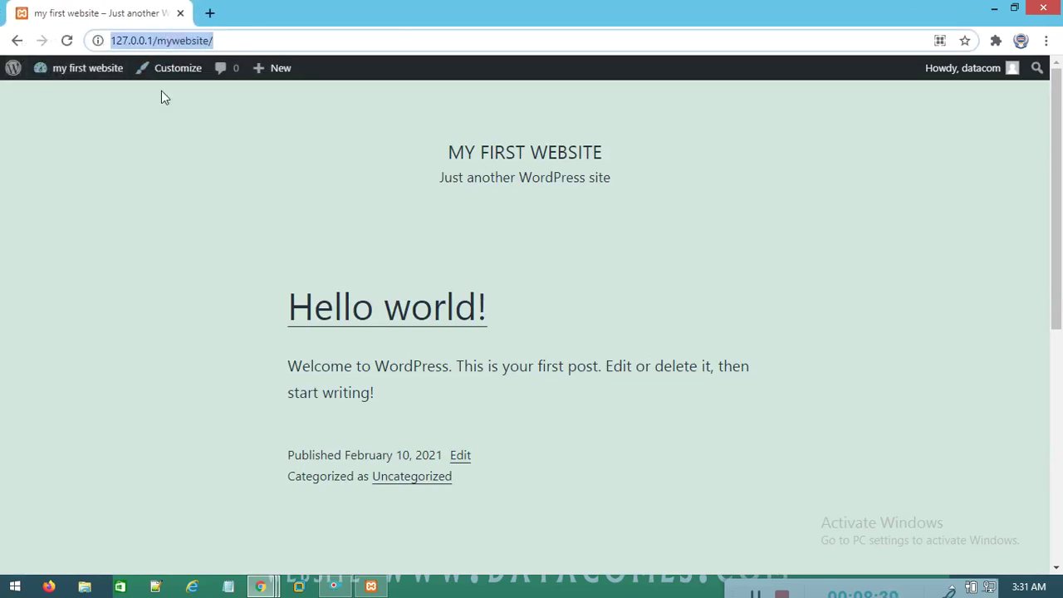
click(242, 39)
text(login)
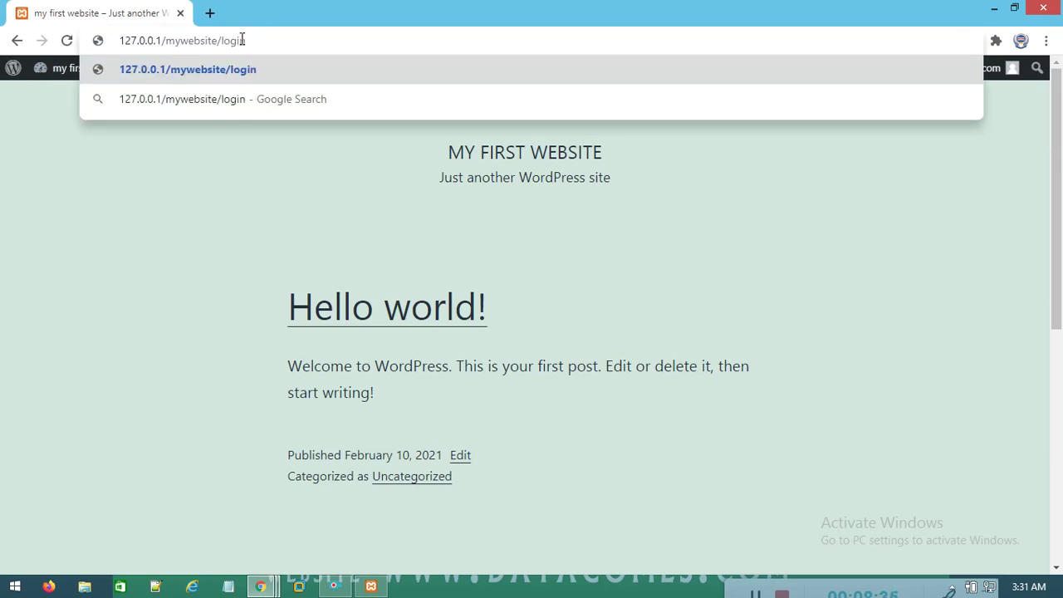
key(Return)
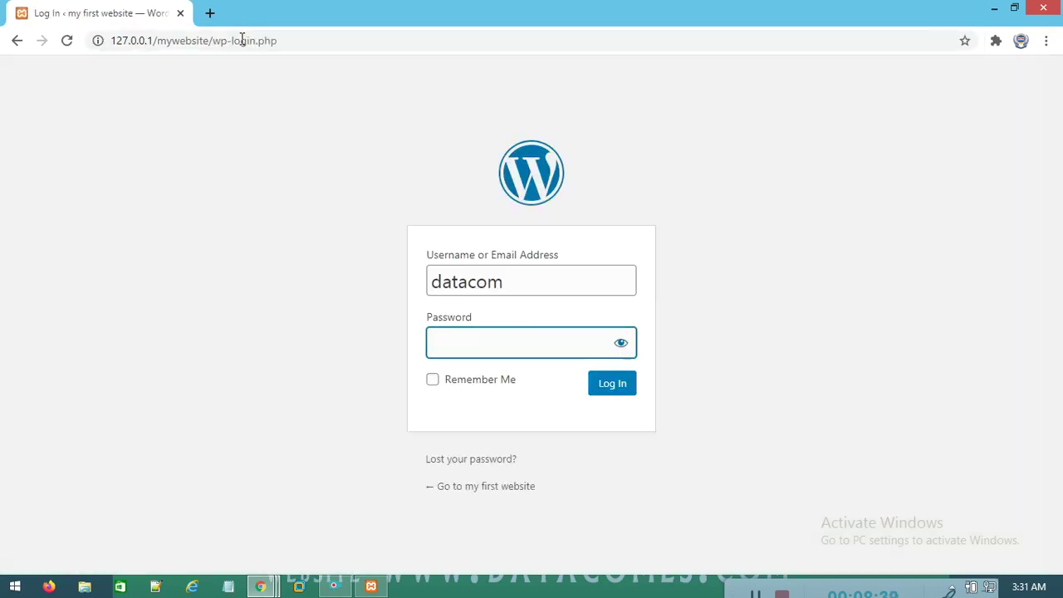
text(*******)
key(Return)
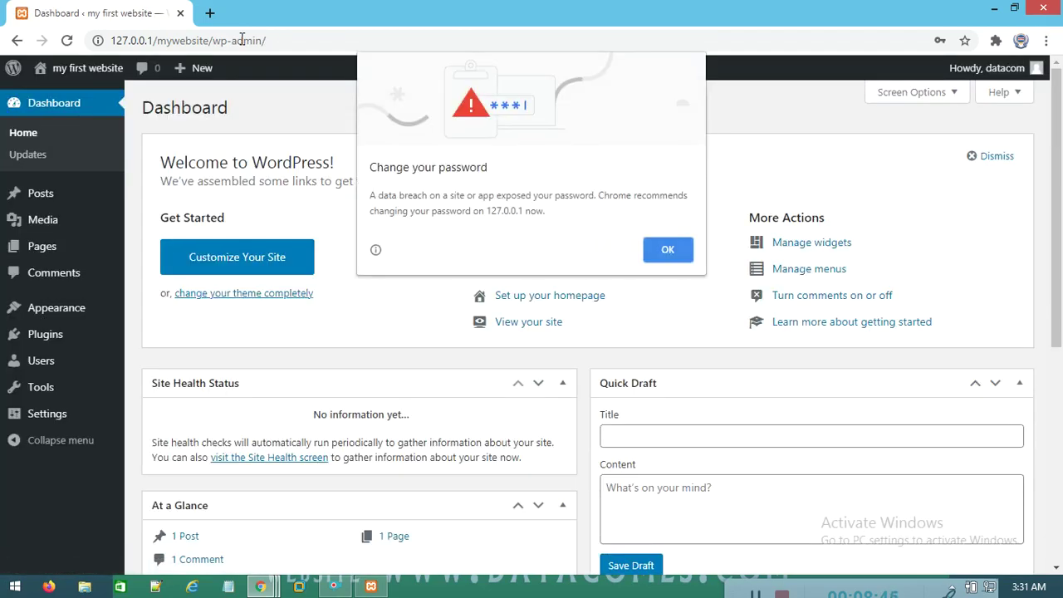
click(670, 248)
Copy the site address into a new tab and load the front page there
drag(206, 41, 113, 40)
key(super+c)
right_click(143, 40)
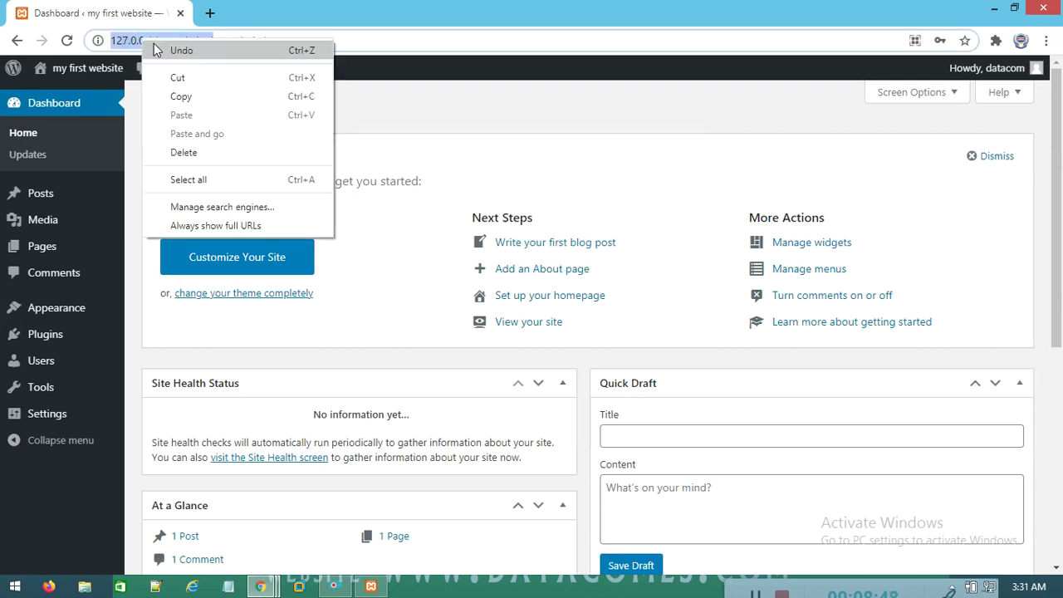
click(197, 101)
click(209, 12)
right_click(240, 40)
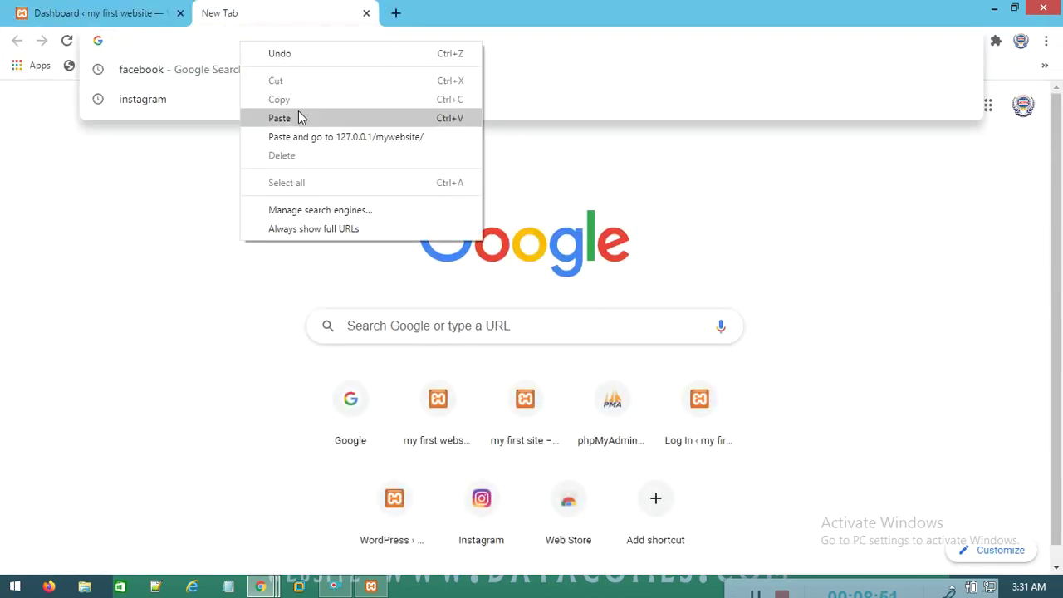
click(298, 118)
key(Return)
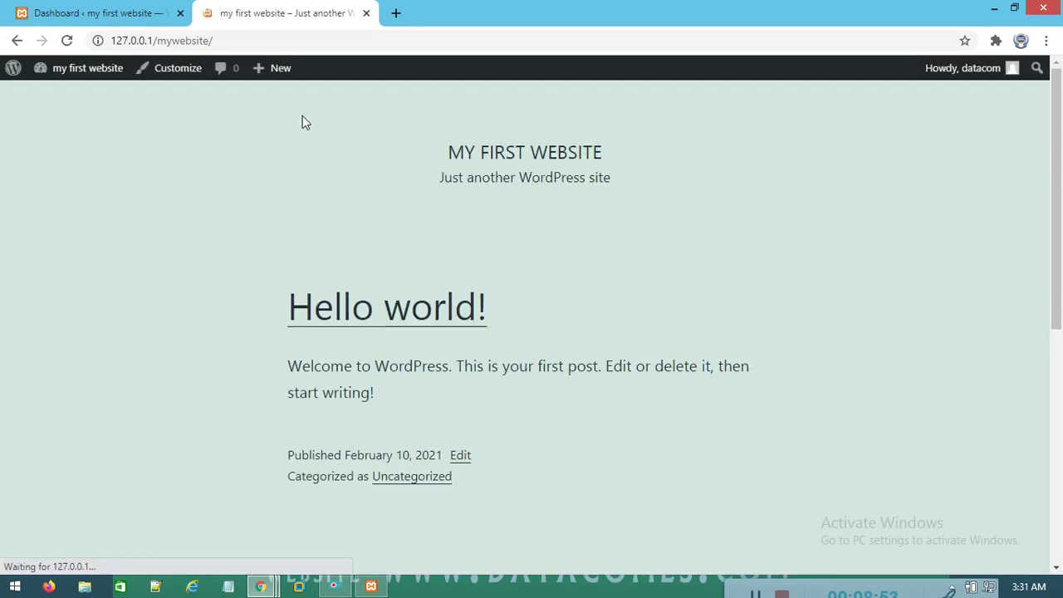
Scroll through the front page to the footer, then return to the Dashboard tab
click(119, 13)
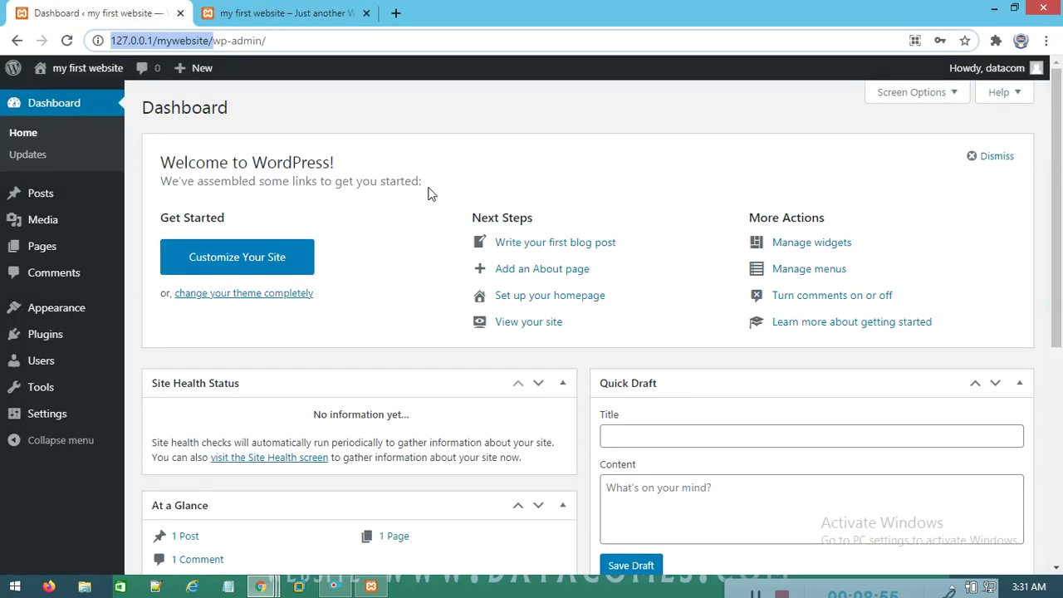
click(333, 12)
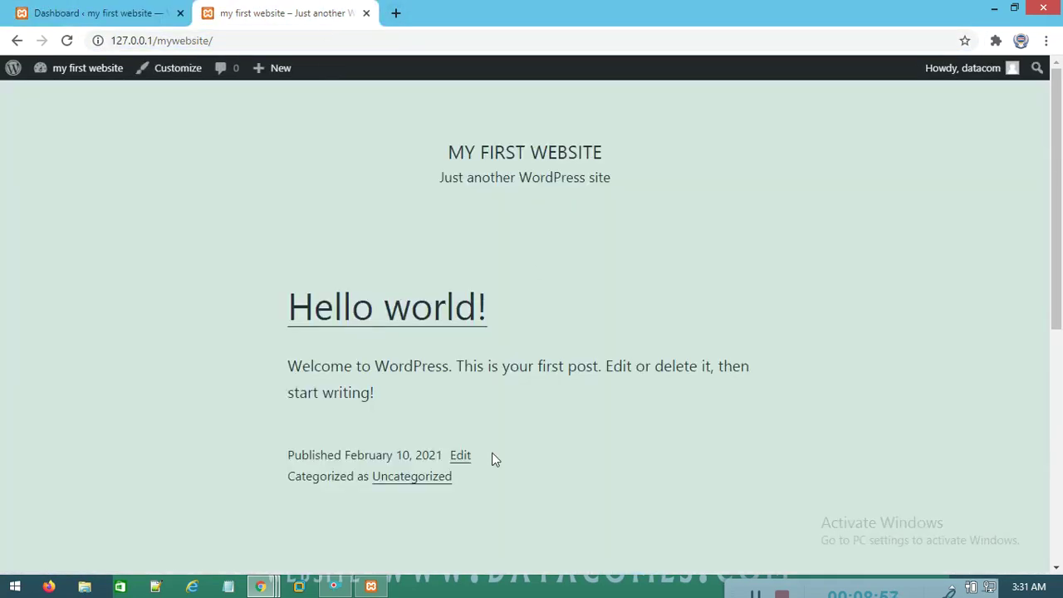
scroll(495, 459, down, 6)
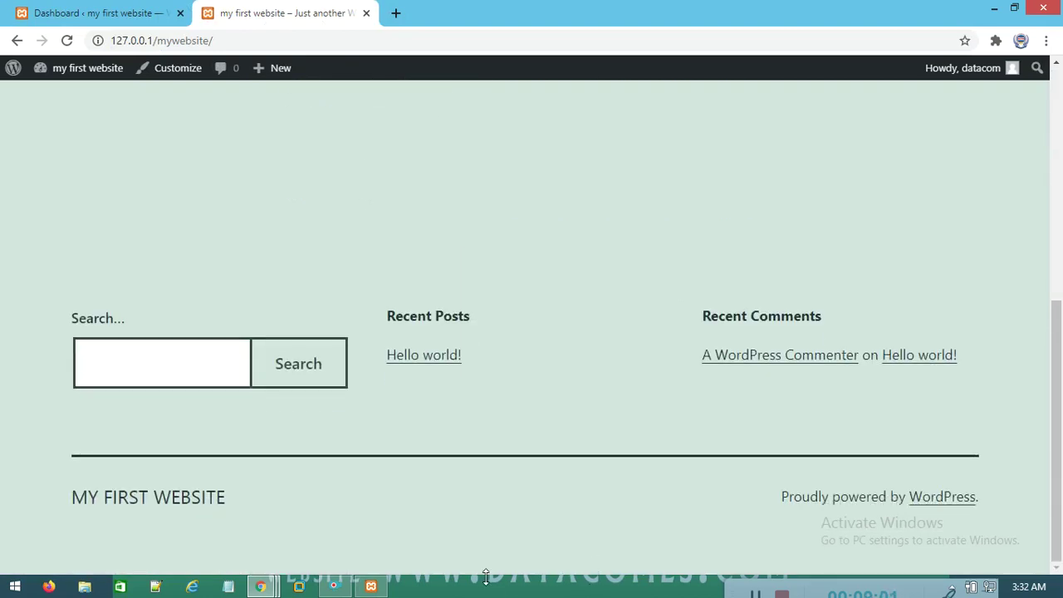
scroll(324, 299, up, 5)
click(68, 11)
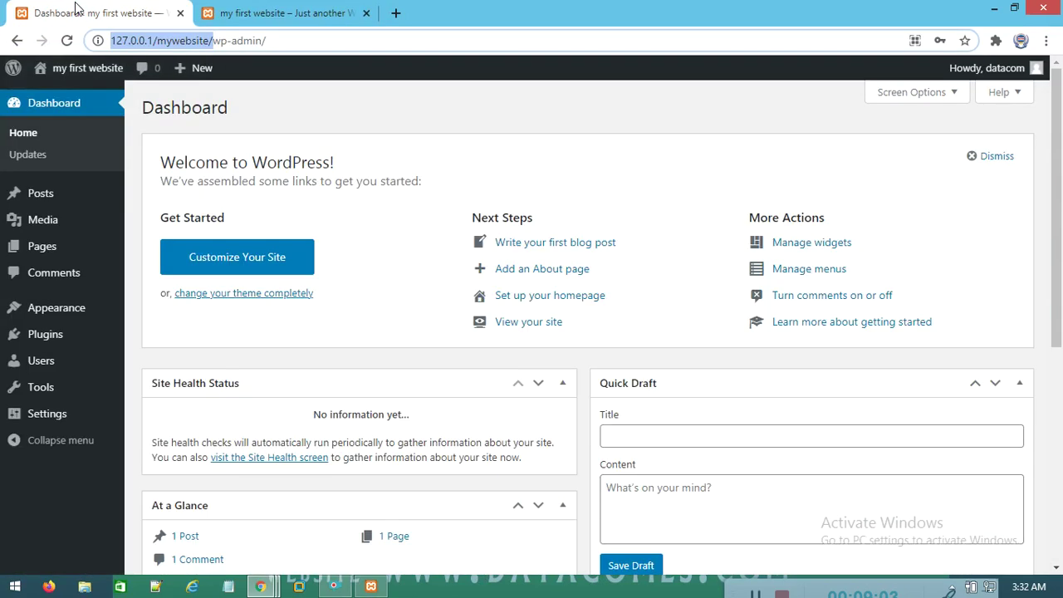
Open the Customizer through Appearance > Customize in the admin sidebar
click(235, 265)
click(236, 264)
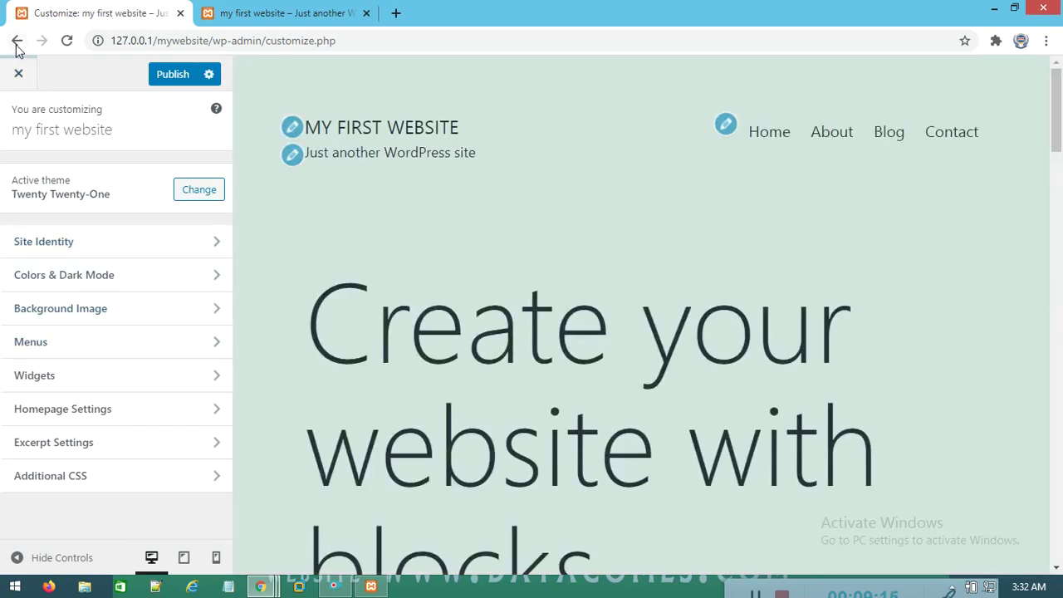
click(17, 43)
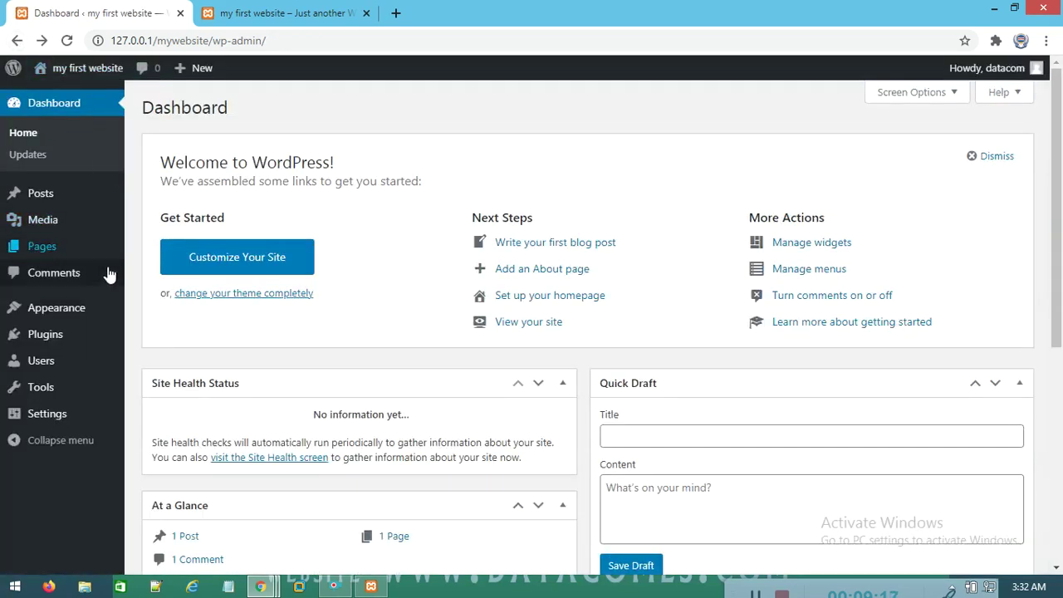
mouse_move(82, 318)
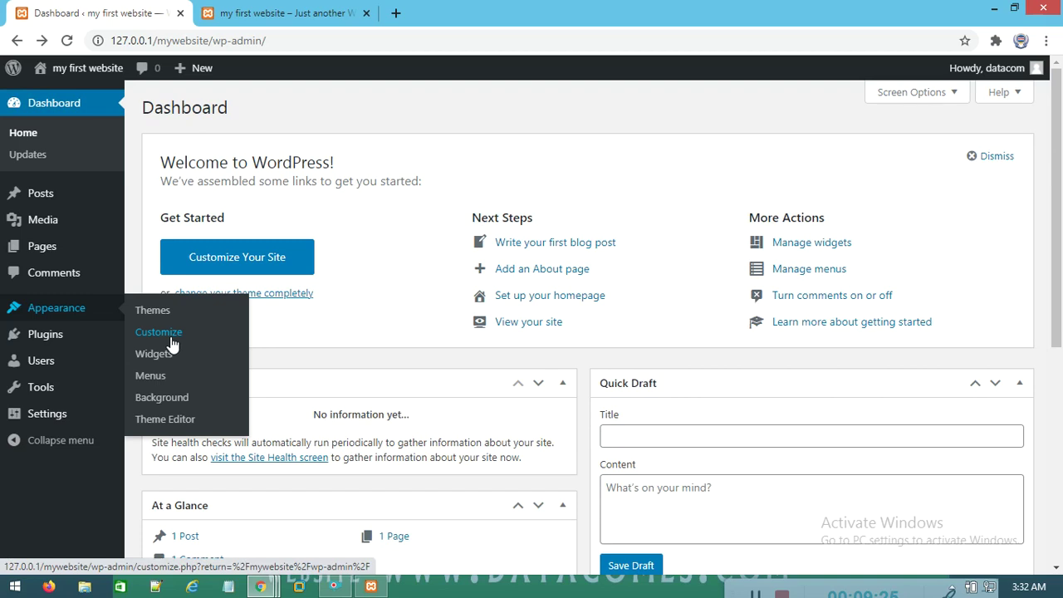
click(170, 337)
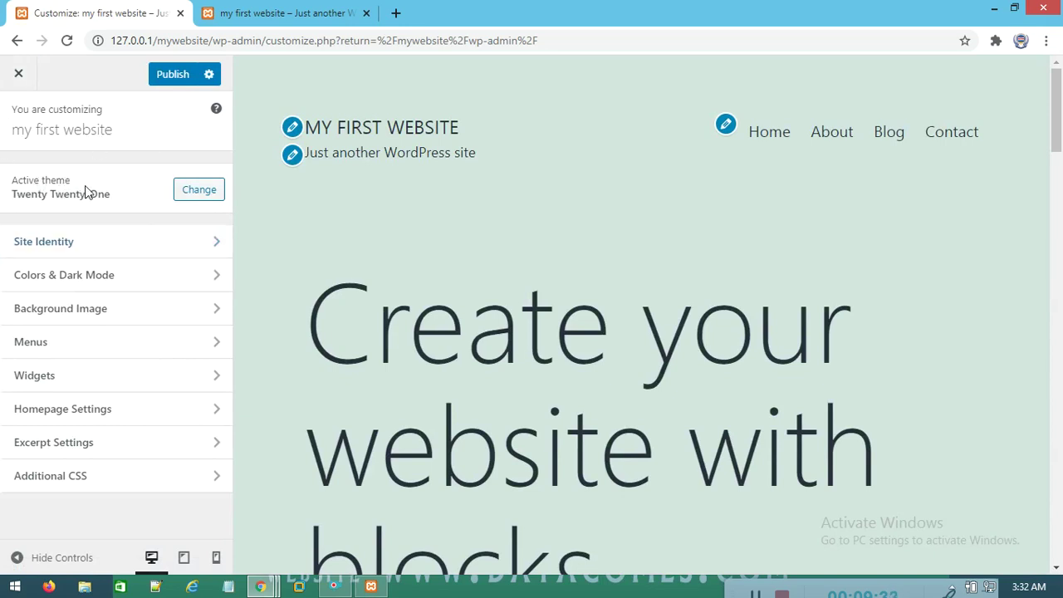
Preview Twenty Twenty from the installed themes, then activate and publish it
click(218, 191)
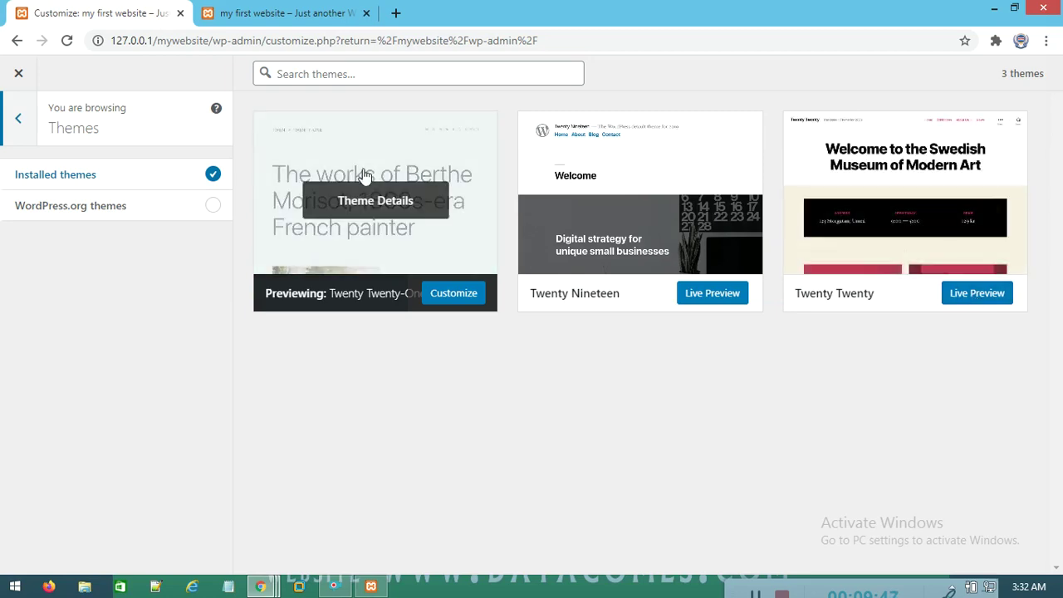
click(973, 297)
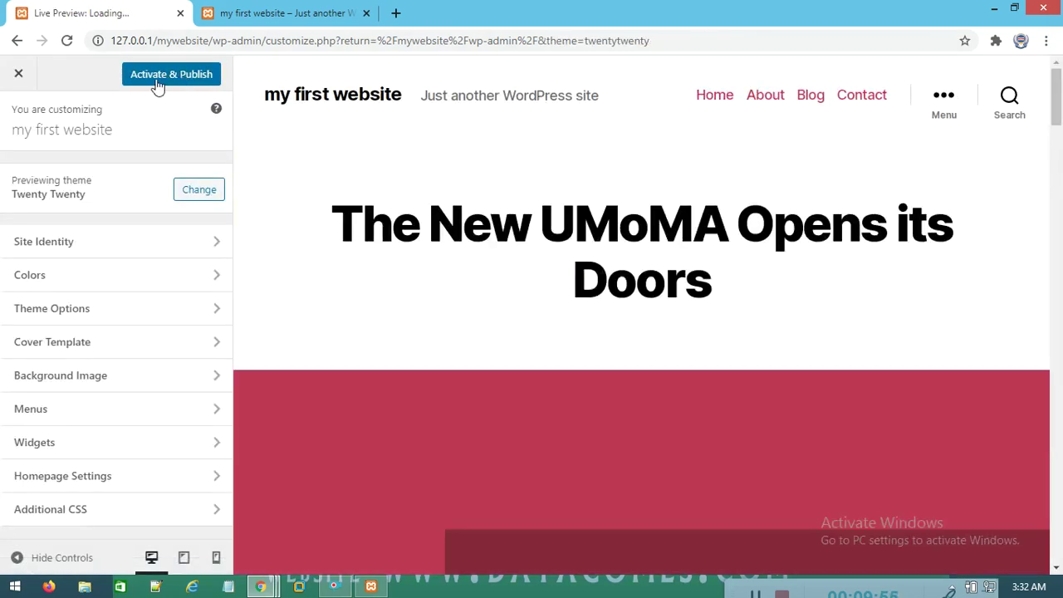
click(162, 83)
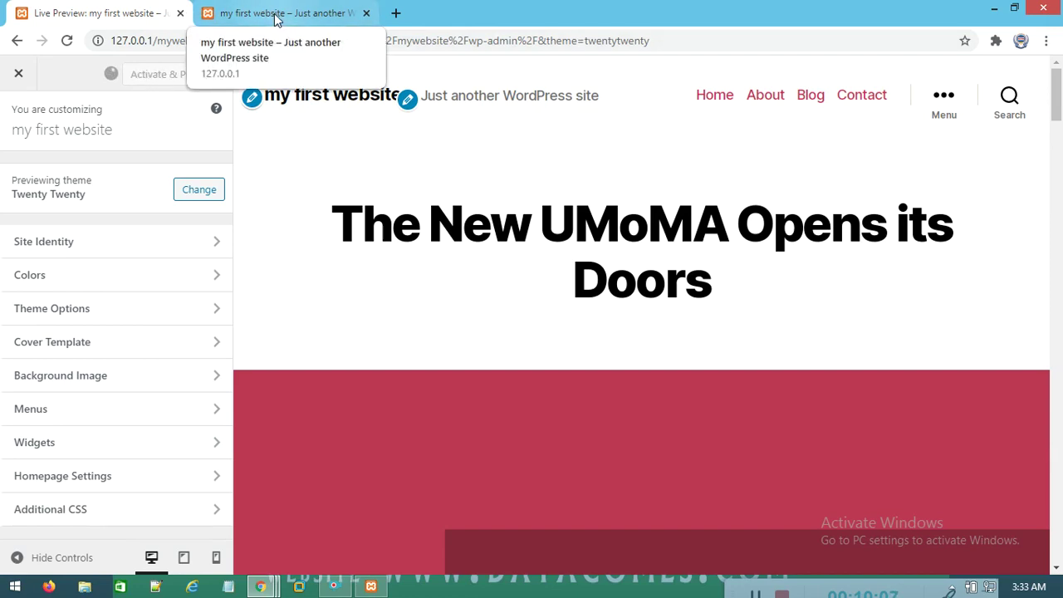
click(277, 15)
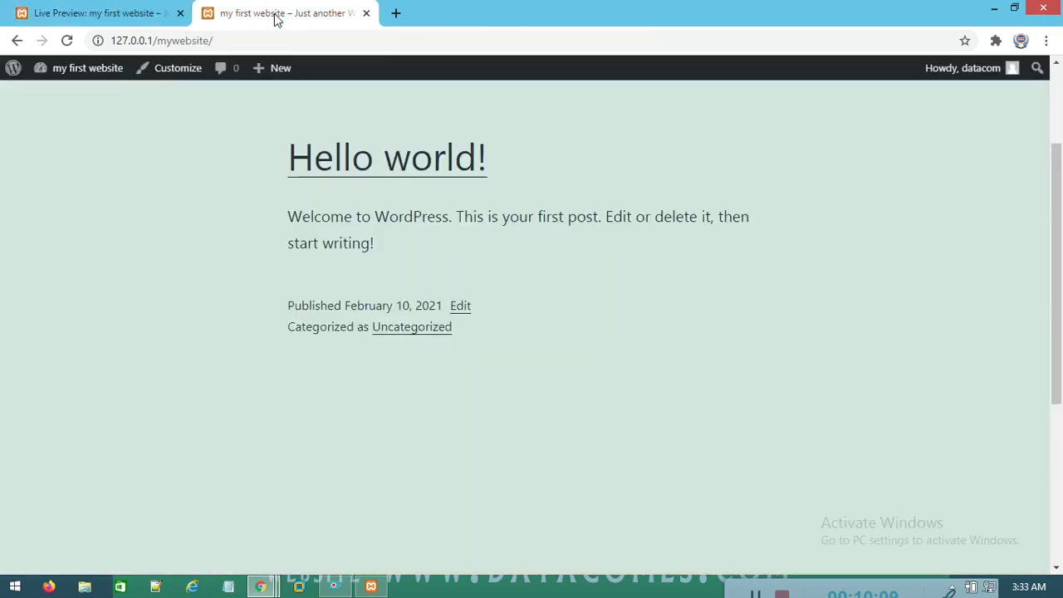
click(95, 10)
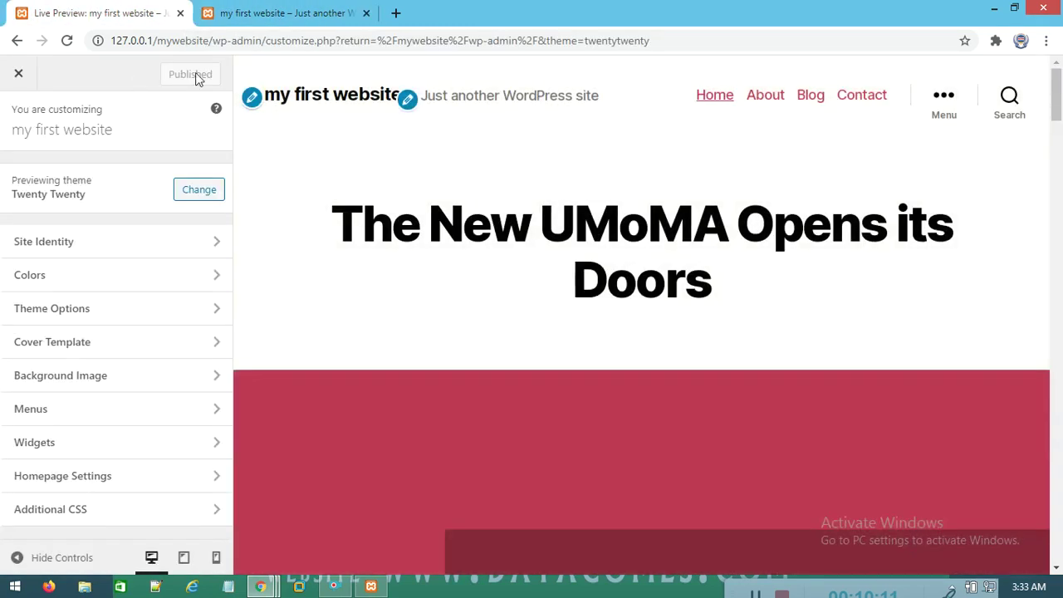
click(259, 13)
right_click(201, 133)
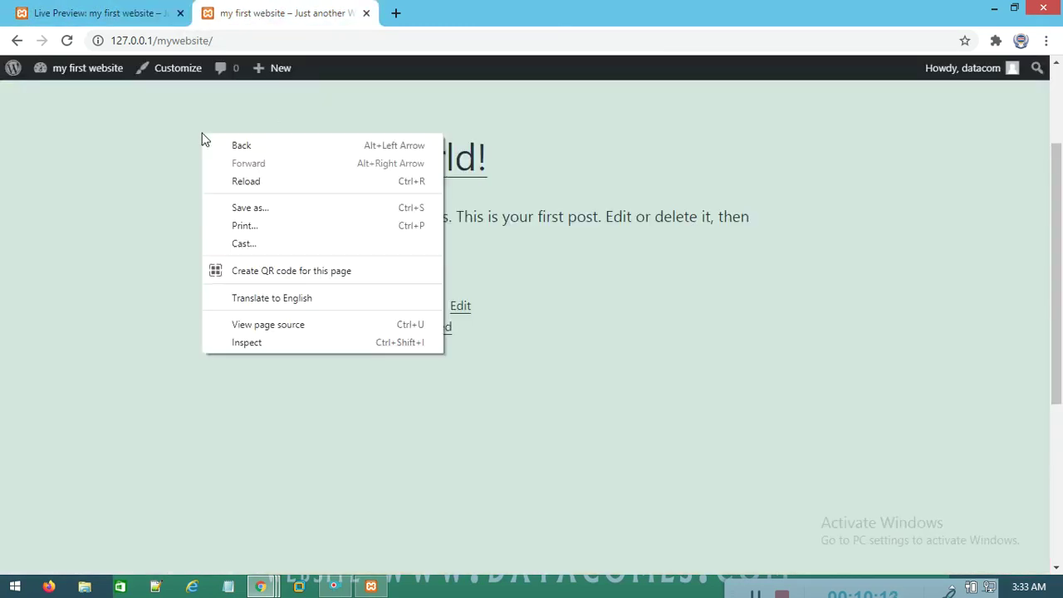
click(222, 188)
scroll(638, 321, down, 15)
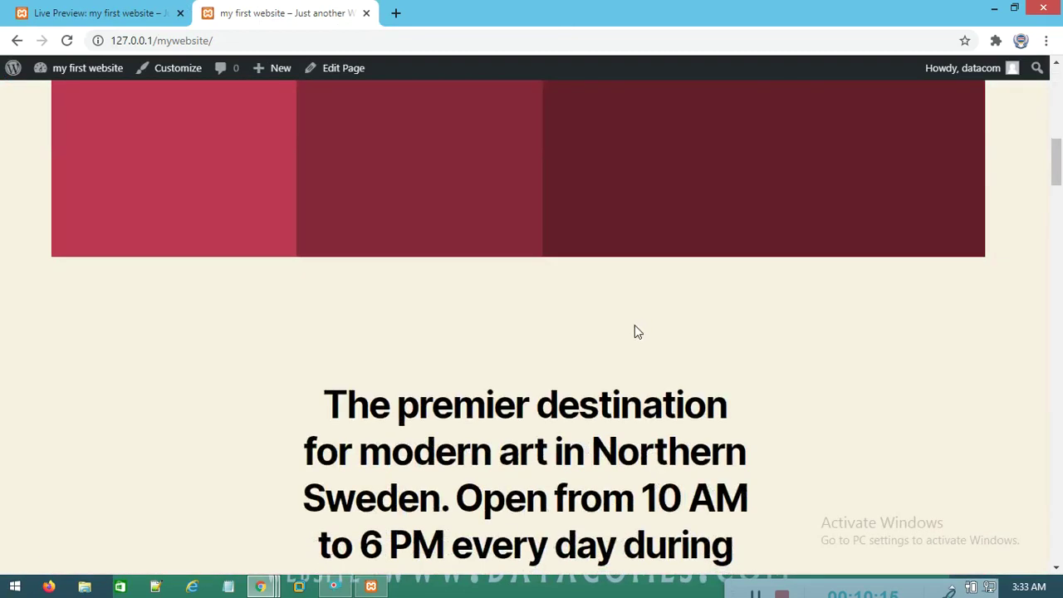
scroll(637, 335, down, 15)
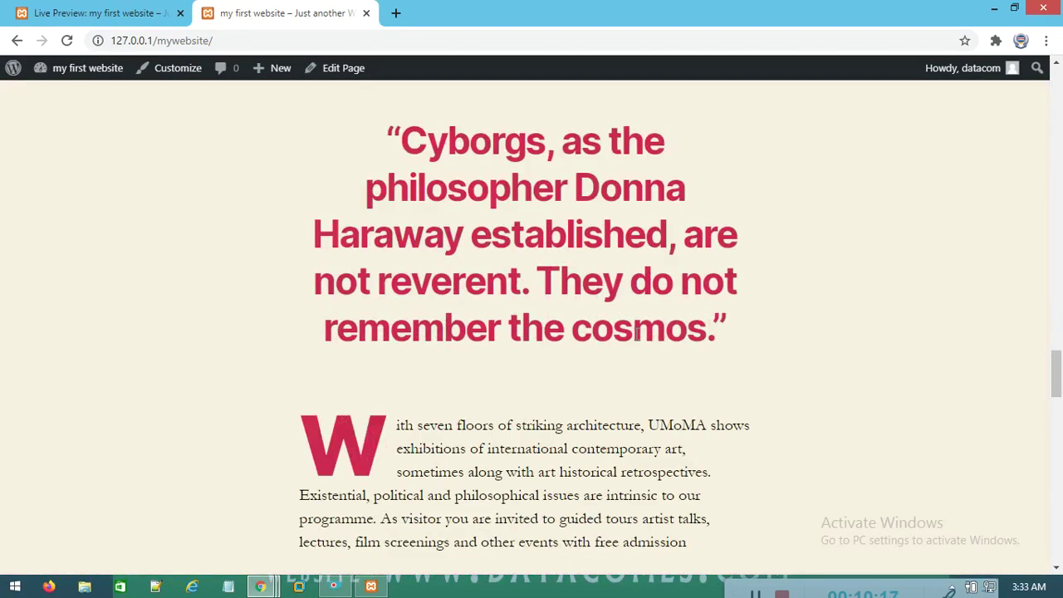
scroll(631, 346, down, 10)
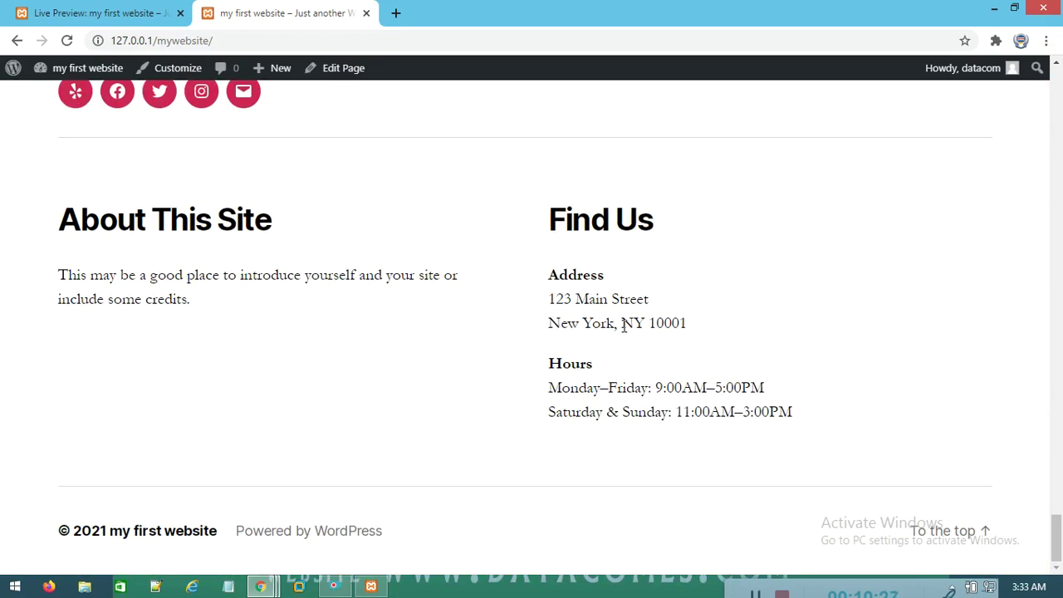
drag(569, 275, 646, 408)
scroll(483, 494, up, 15)
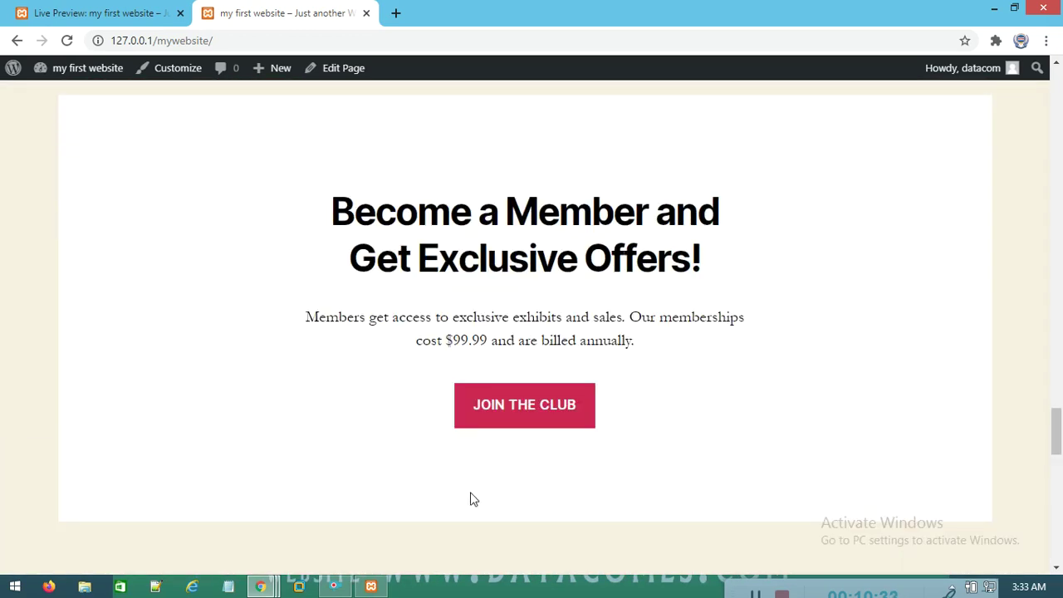
scroll(474, 475, up, 10)
scroll(523, 424, up, 12)
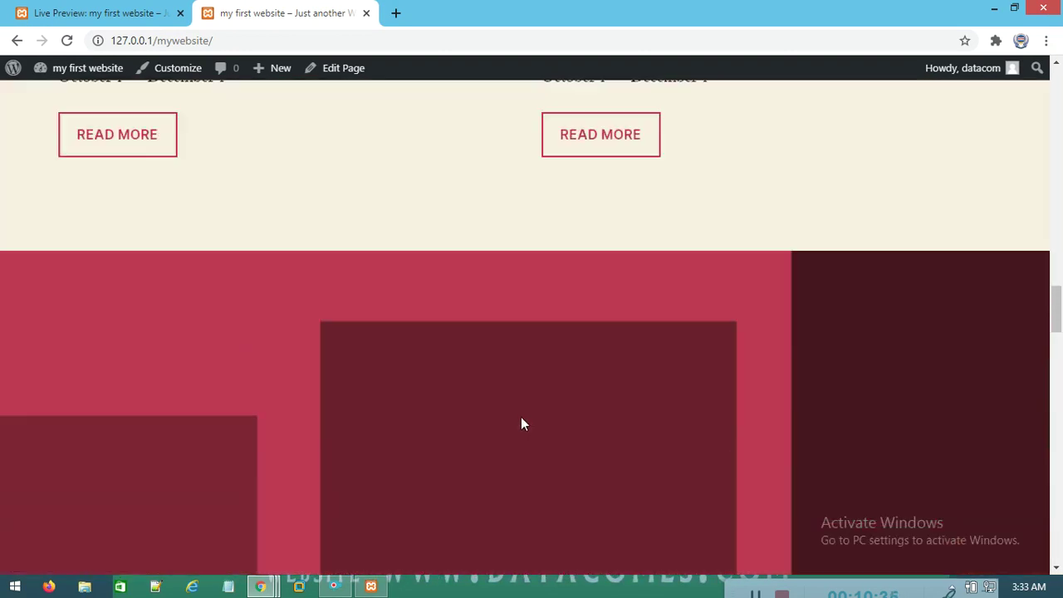
scroll(563, 384, up, 4)
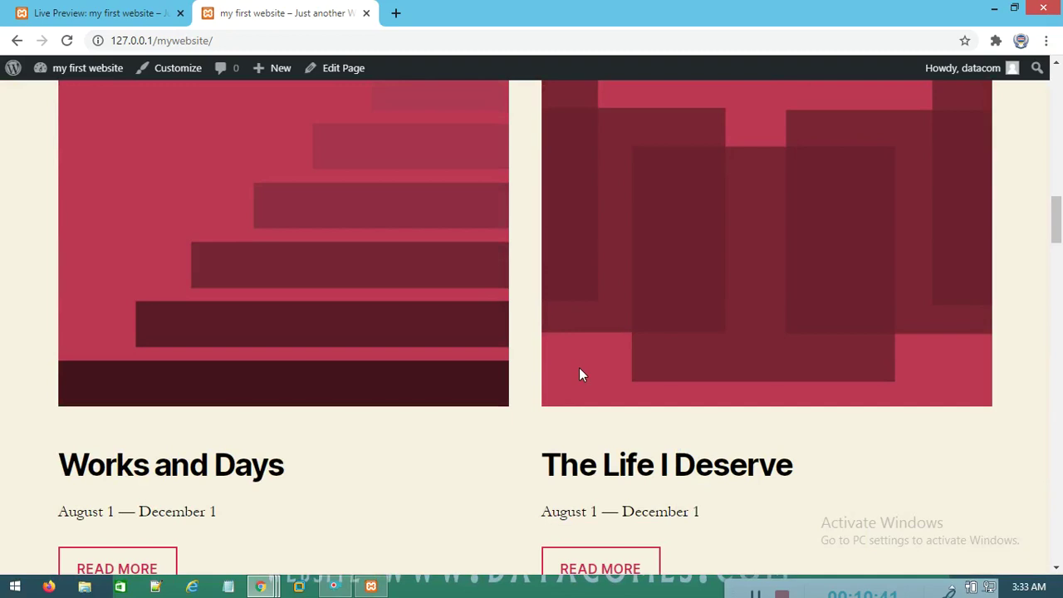
scroll(590, 290, up, 6)
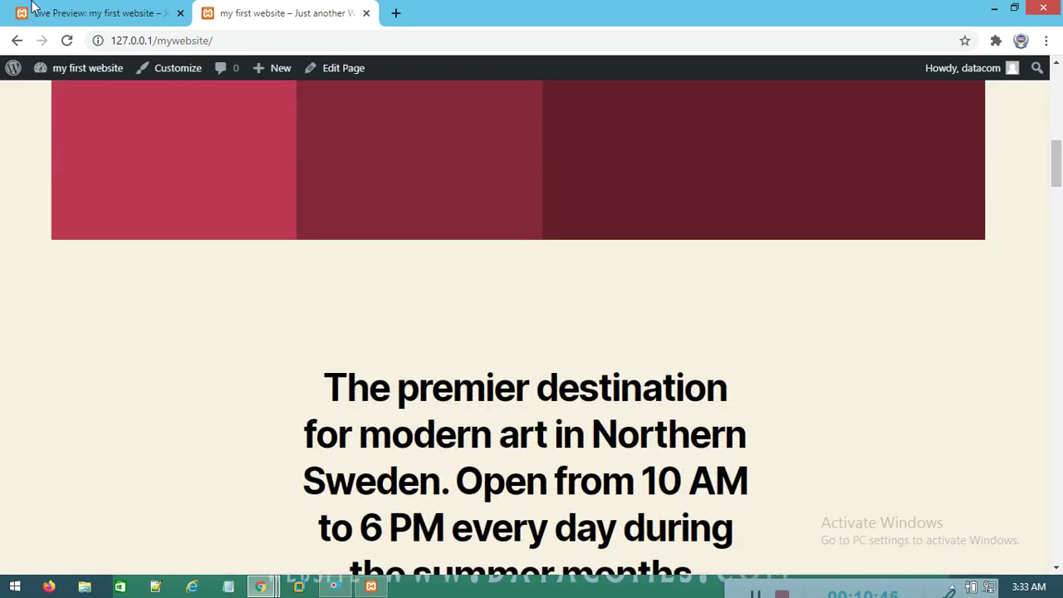
scroll(249, 174, up, 10)
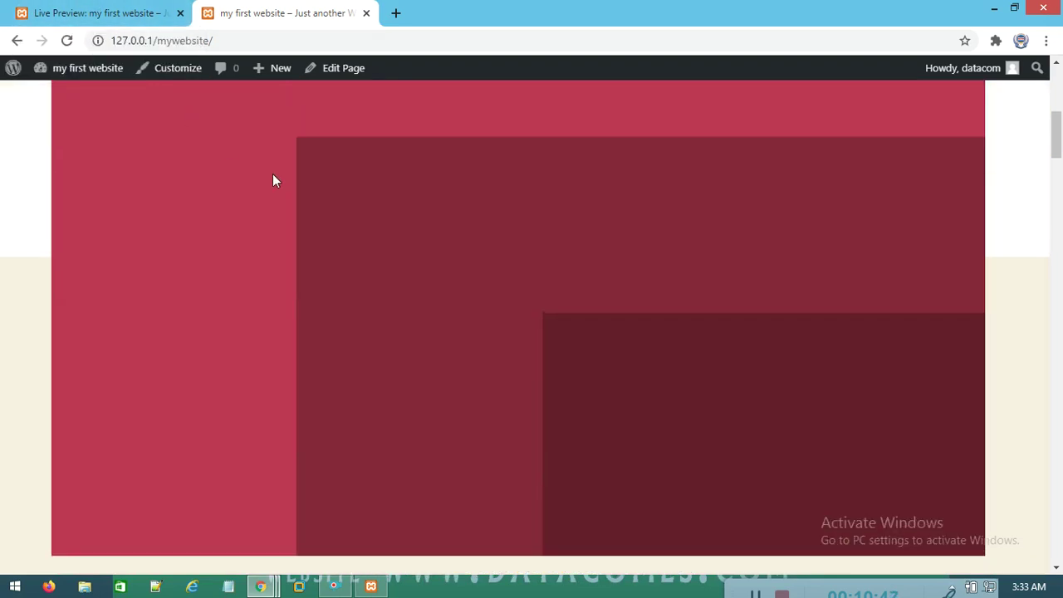
click(95, 13)
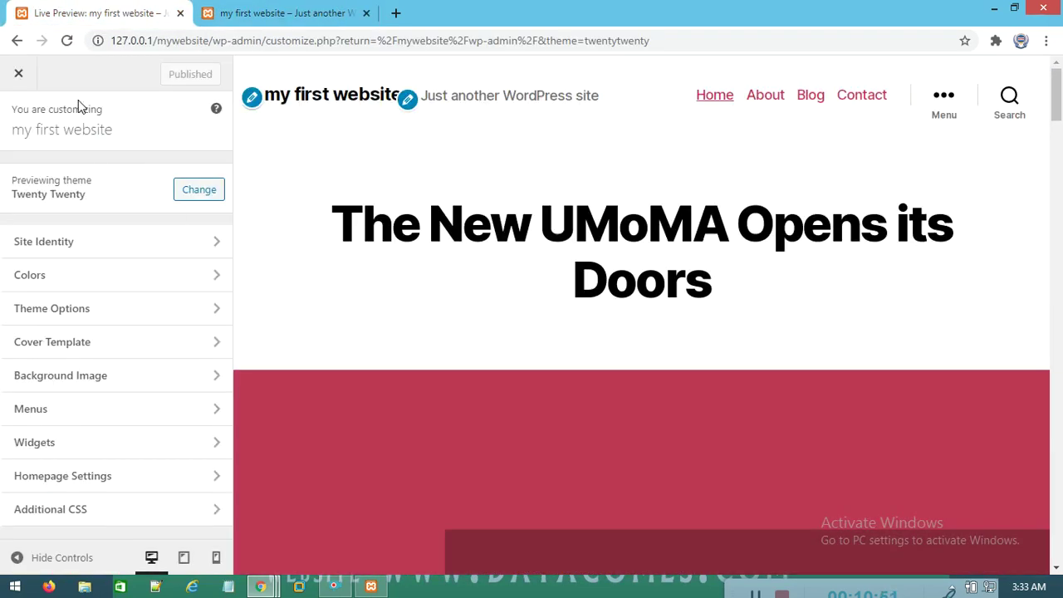
Browse the WordPress.org theme catalogue and install the Urbane theme for preview
click(199, 190)
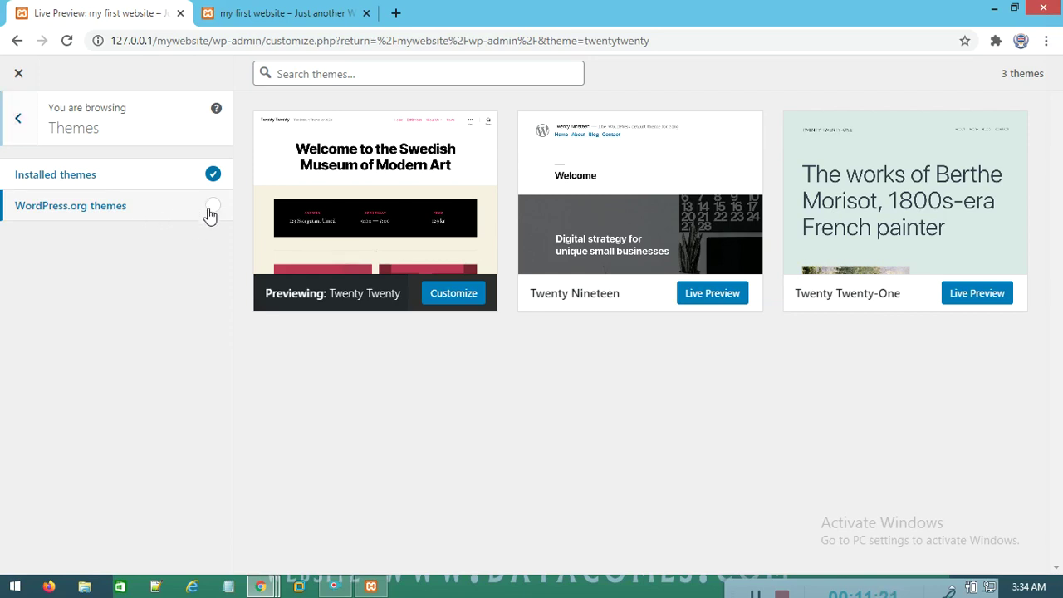
click(211, 209)
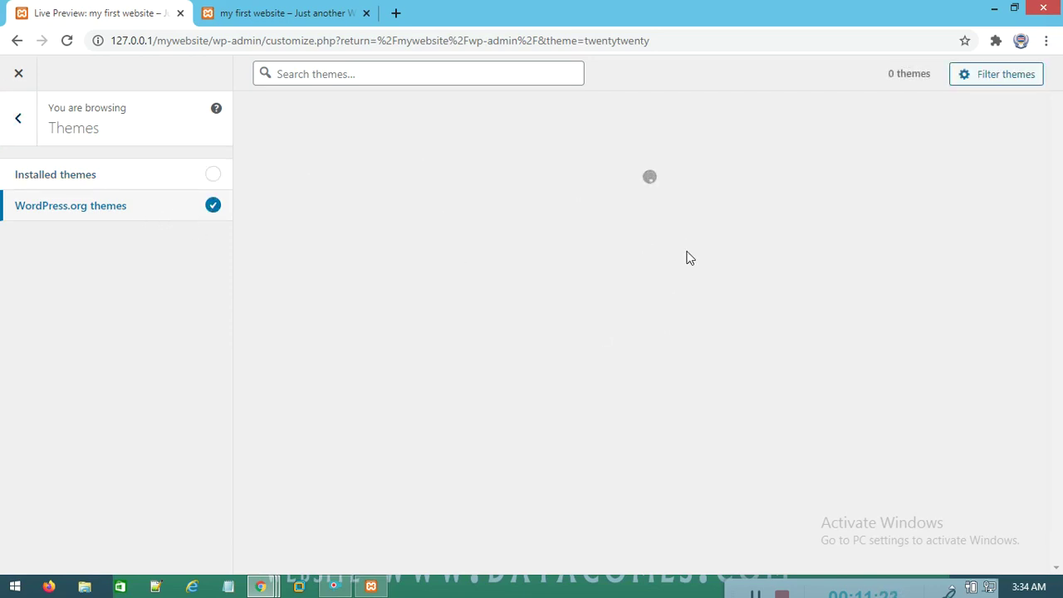
scroll(669, 376, down, 2)
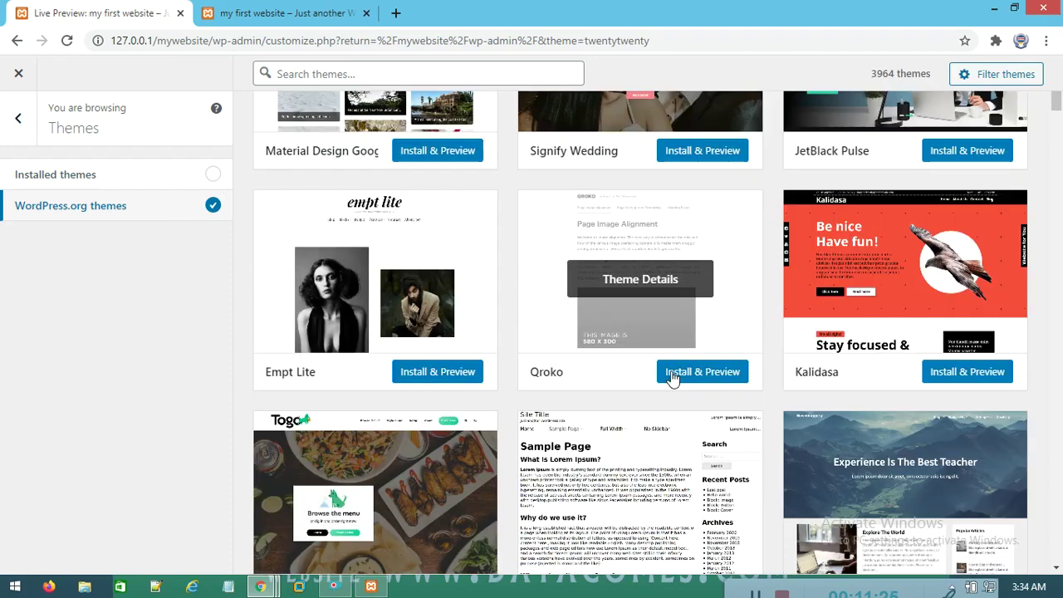
scroll(673, 378, down, 9)
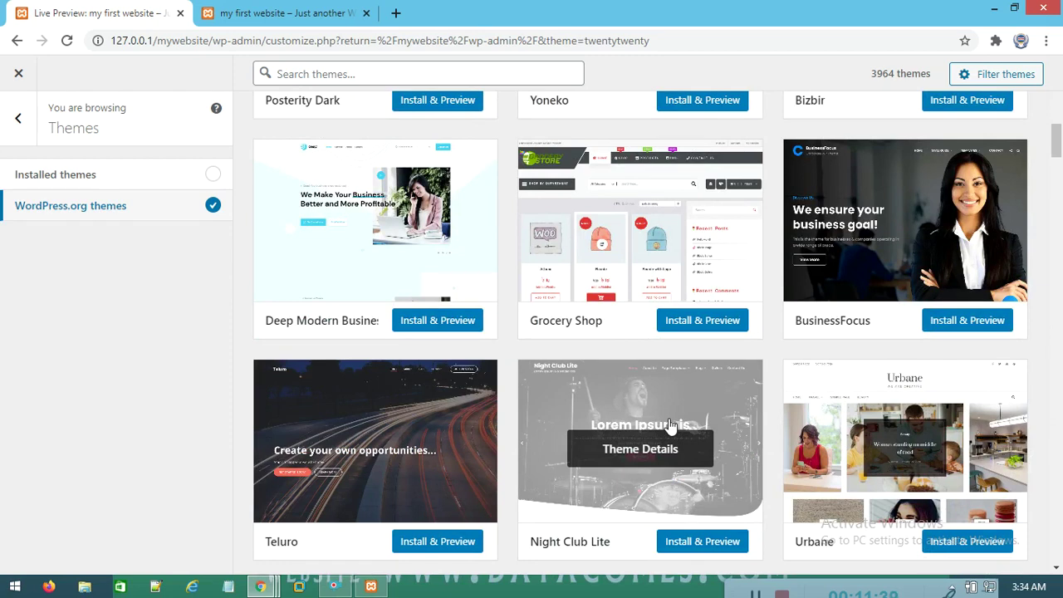
scroll(862, 343, down, 3)
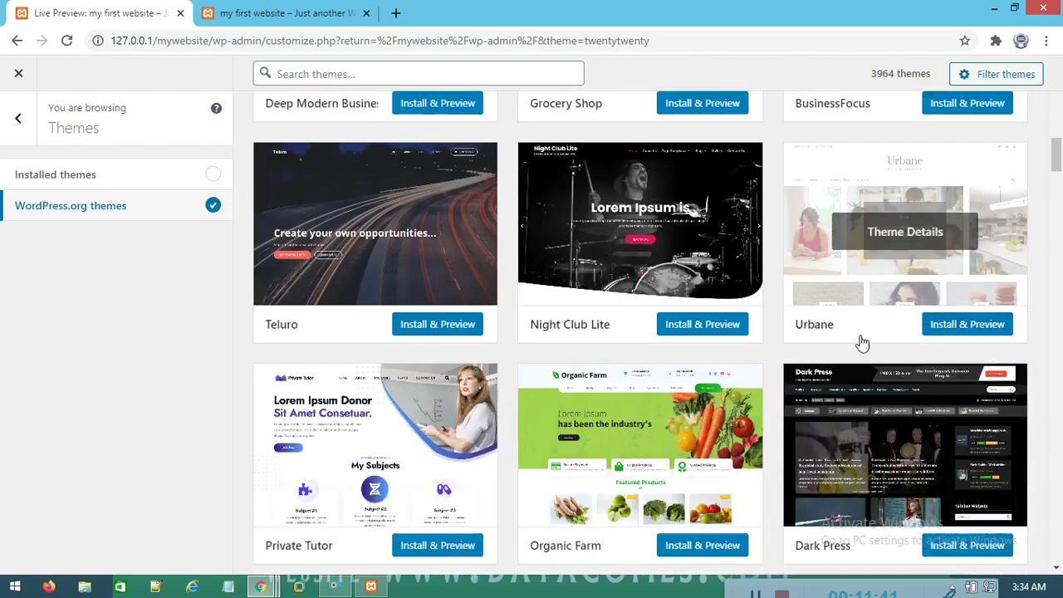
click(953, 317)
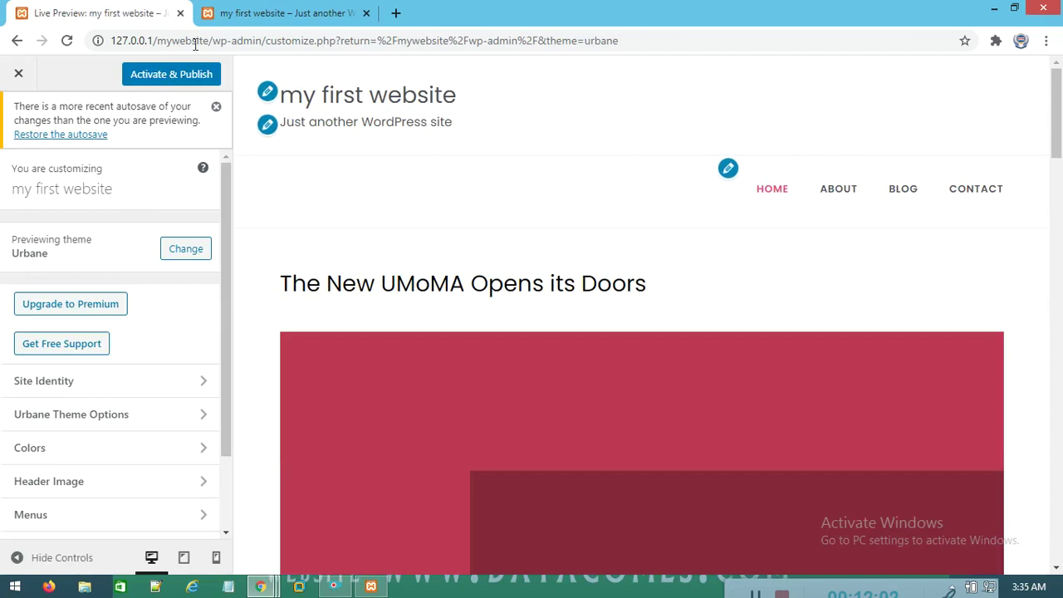
Activate and publish the Urbane theme, then bring the live site tab forward
click(187, 78)
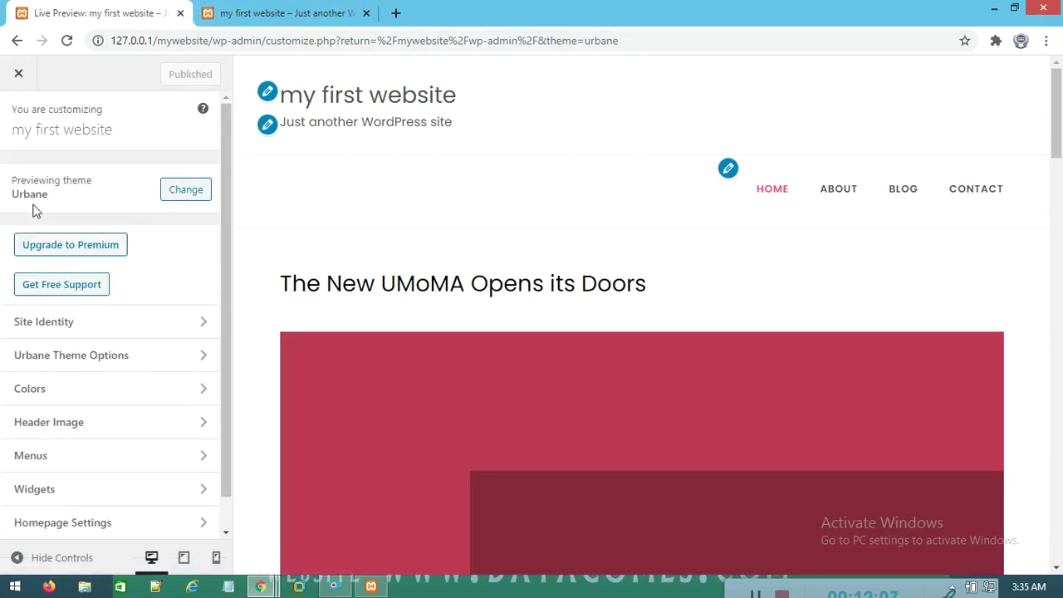
click(286, 12)
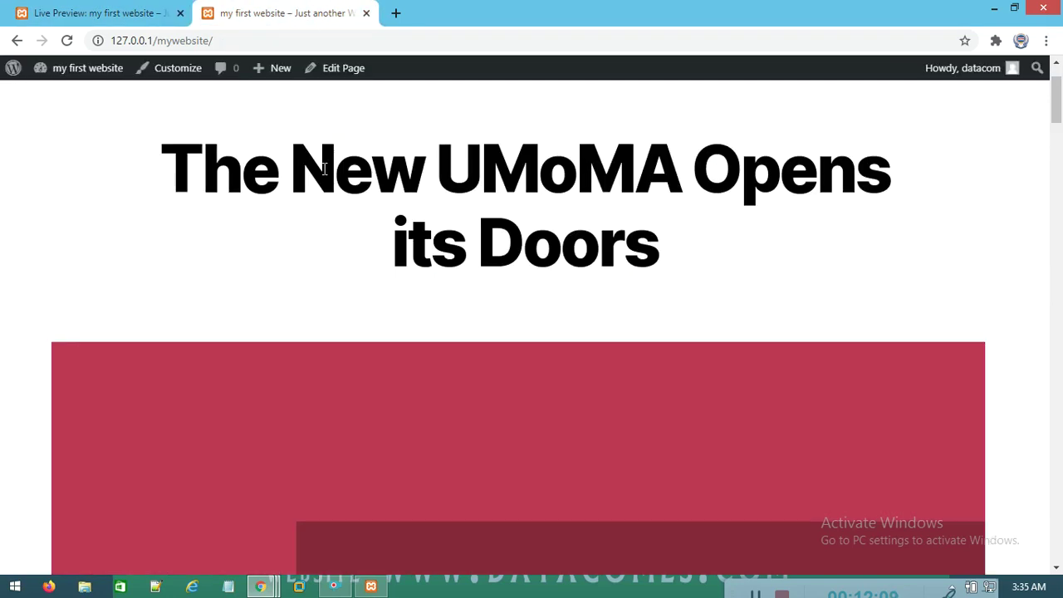
Reload the live site and scroll to the footer to check the Urbane styling
click(378, 180)
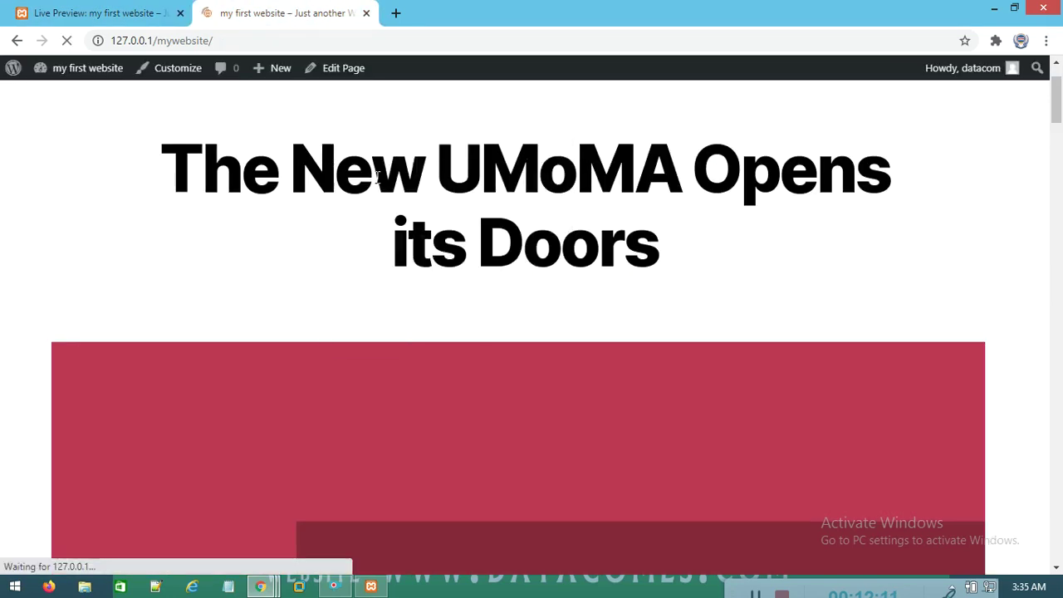
scroll(403, 230, down, 15)
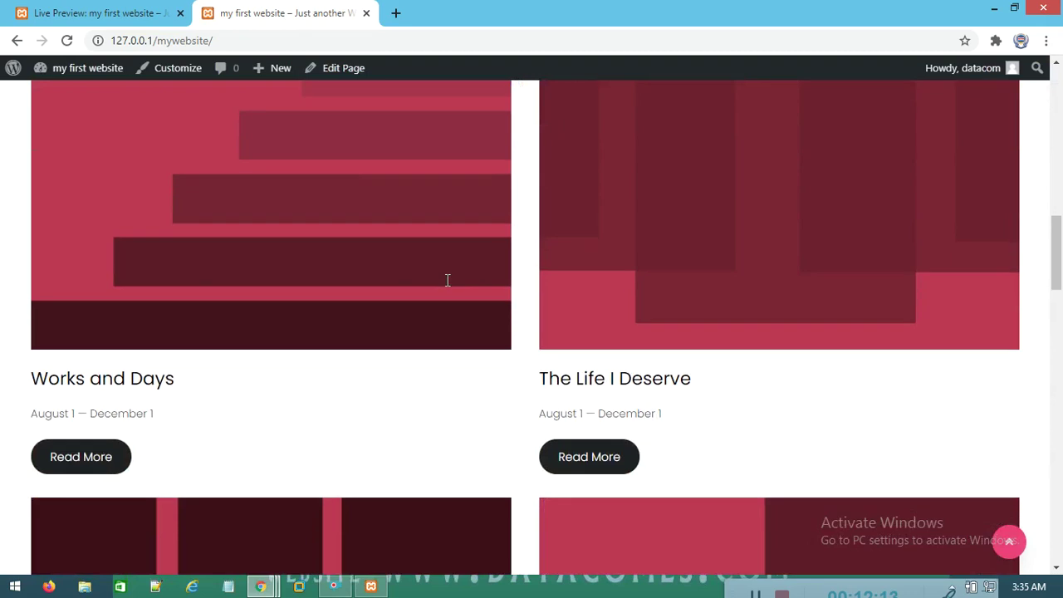
scroll(444, 282, down, 15)
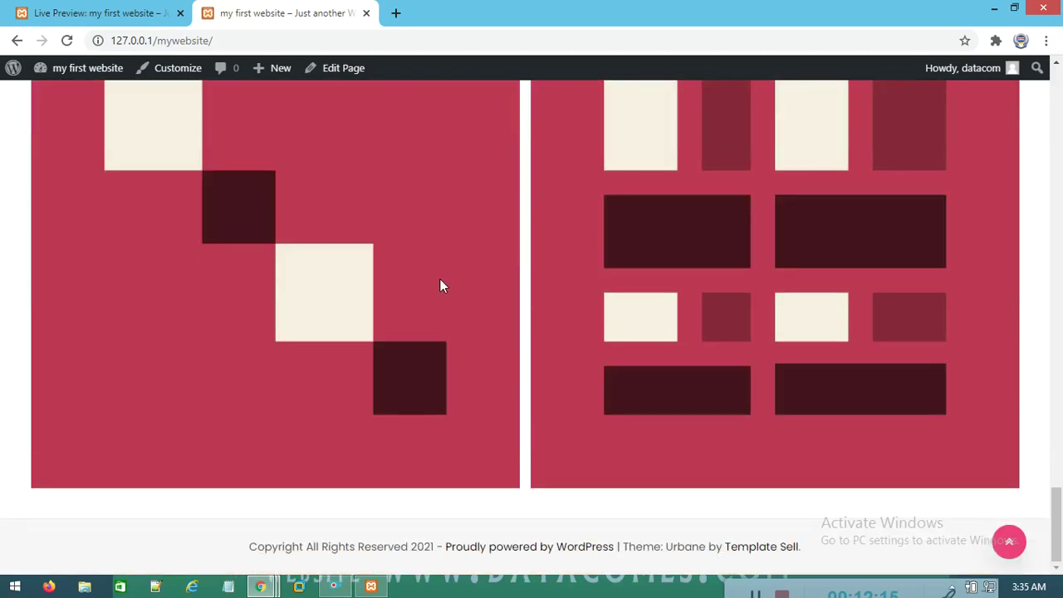
scroll(441, 280, up, 15)
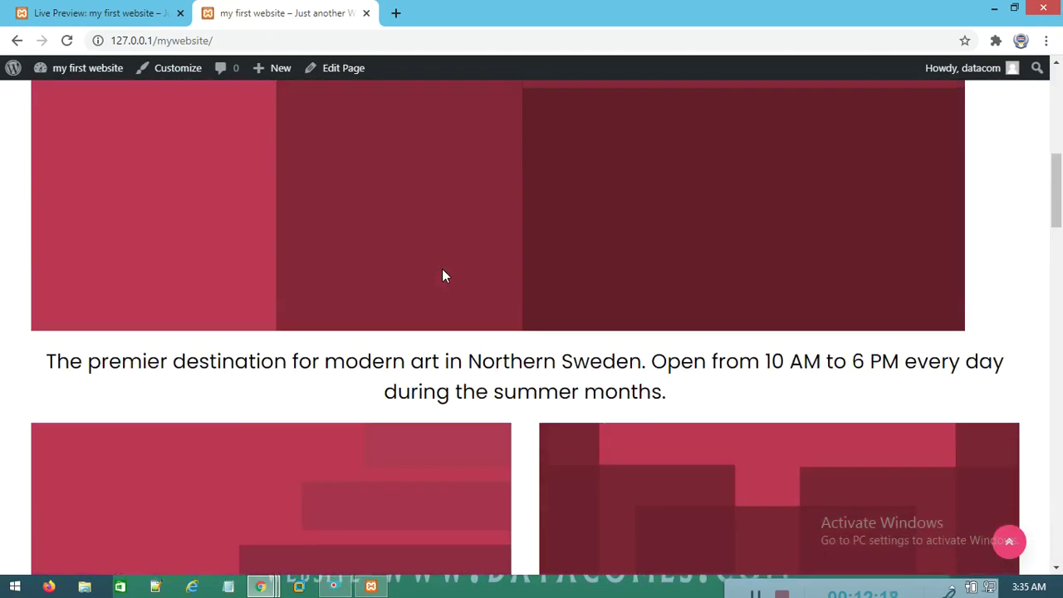
scroll(440, 273, up, 10)
click(116, 10)
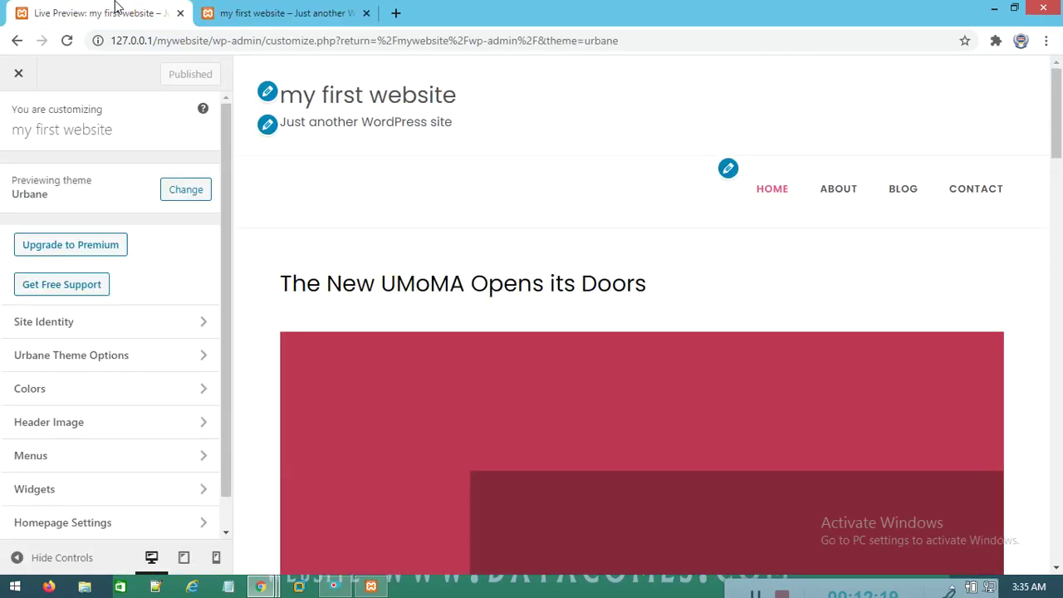
click(186, 191)
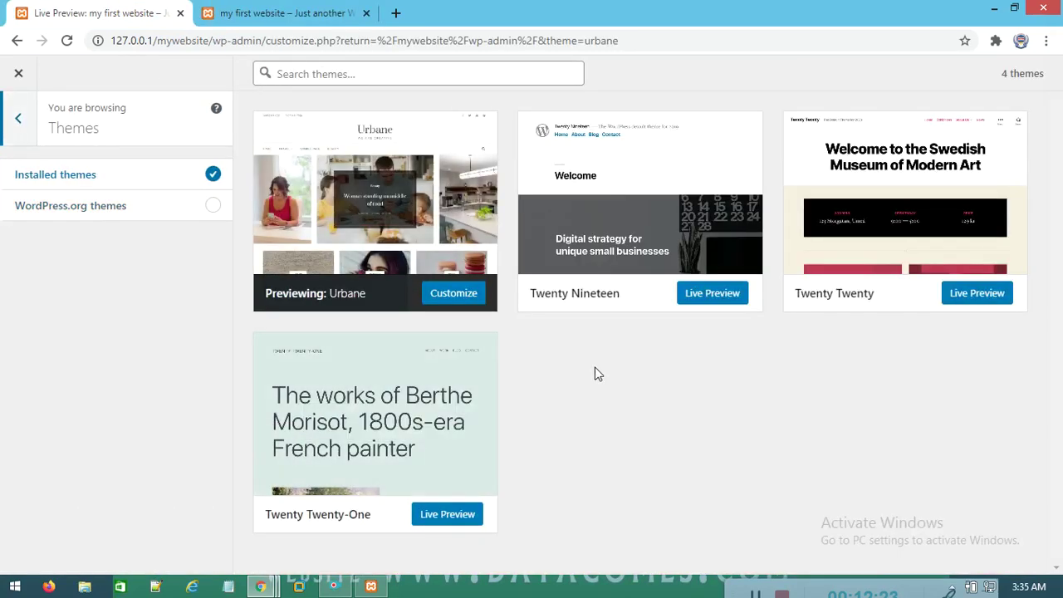
Browse the installed themes and start a live preview of Twenty Twenty
mouse_move(378, 200)
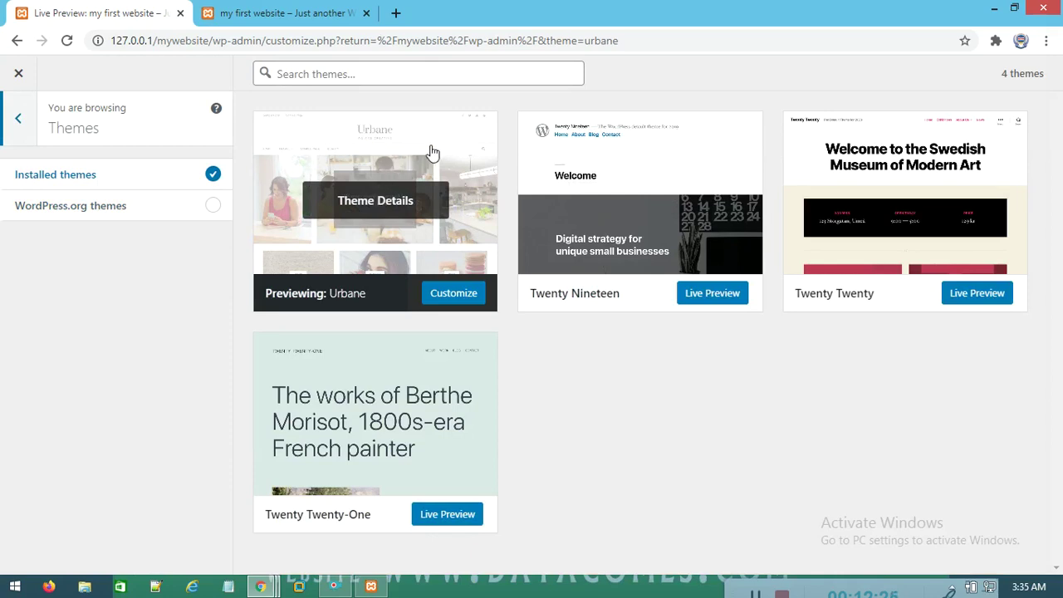
click(304, 10)
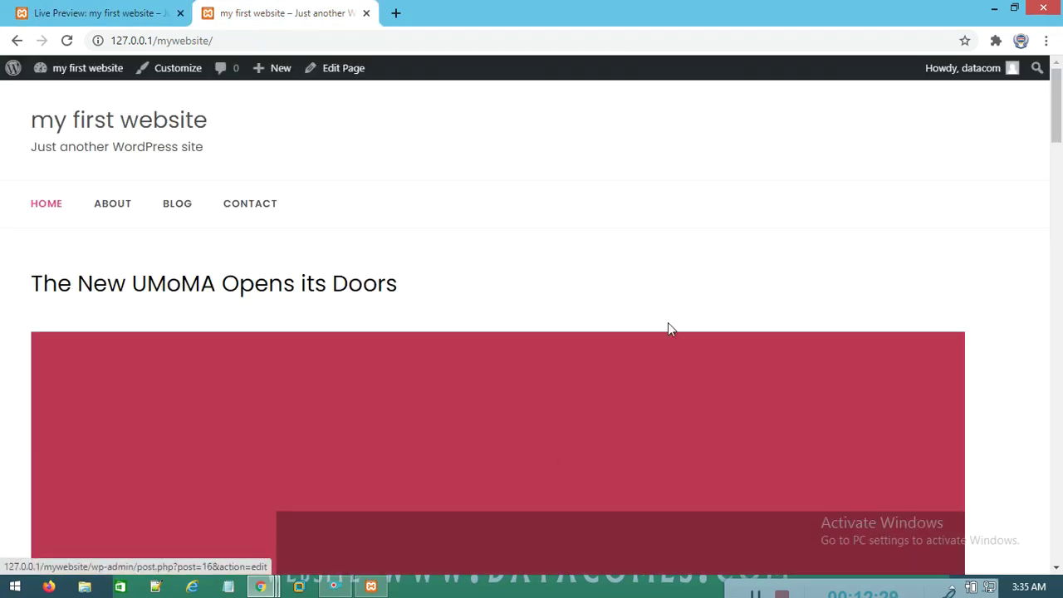
click(96, 13)
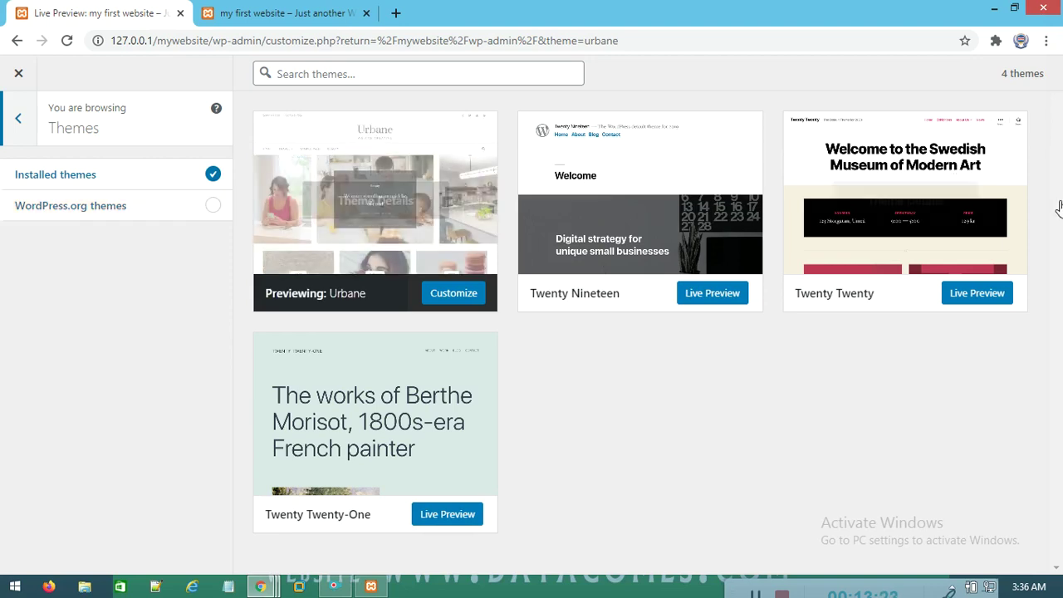
click(973, 295)
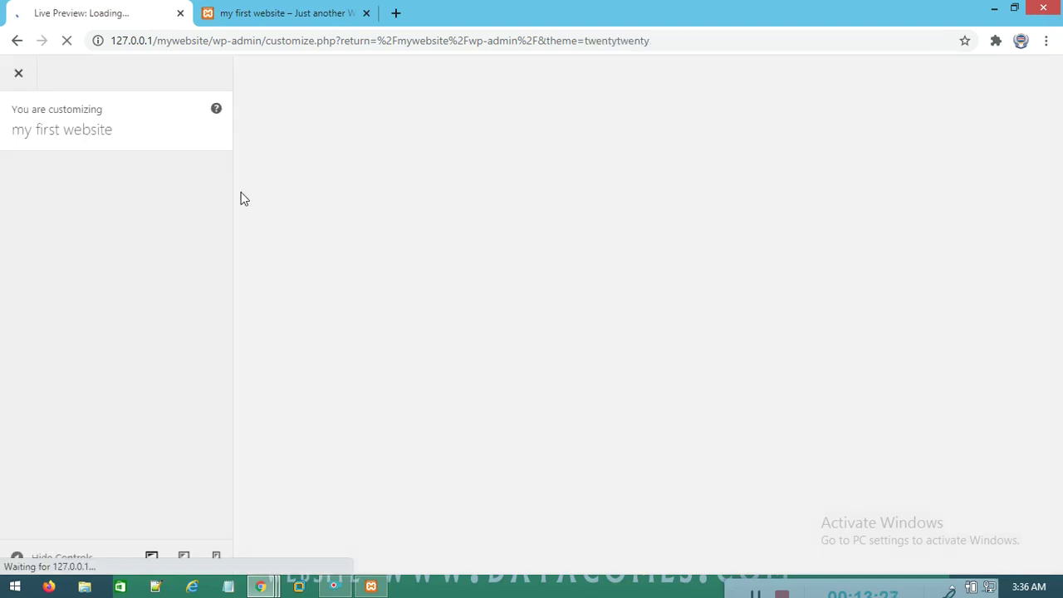
Activate and publish Twenty Twenty, confirm it on the reloaded live site, then close the Customizer
click(160, 81)
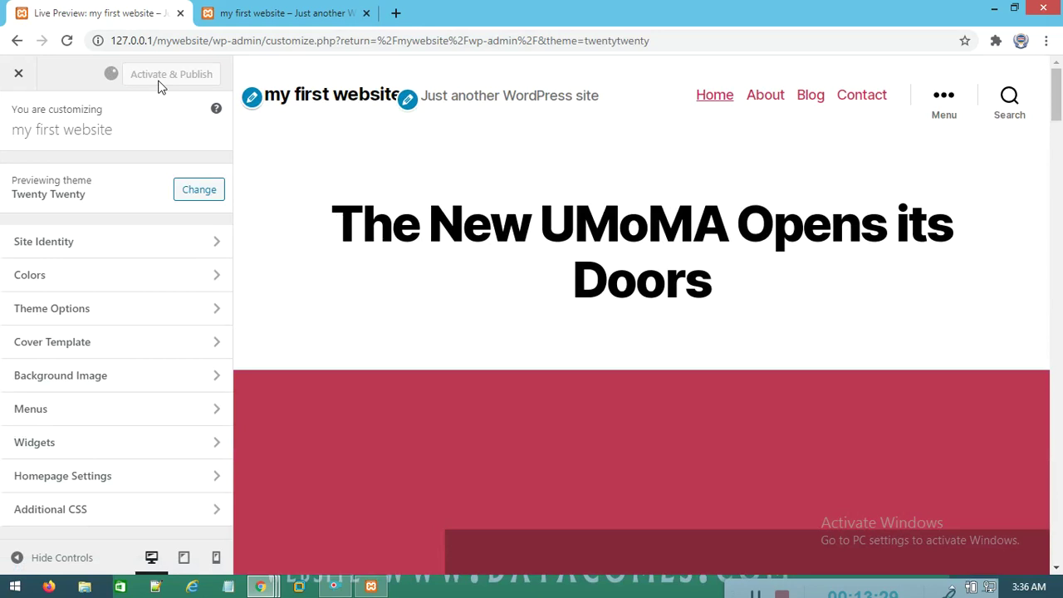
click(291, 9)
right_click(374, 154)
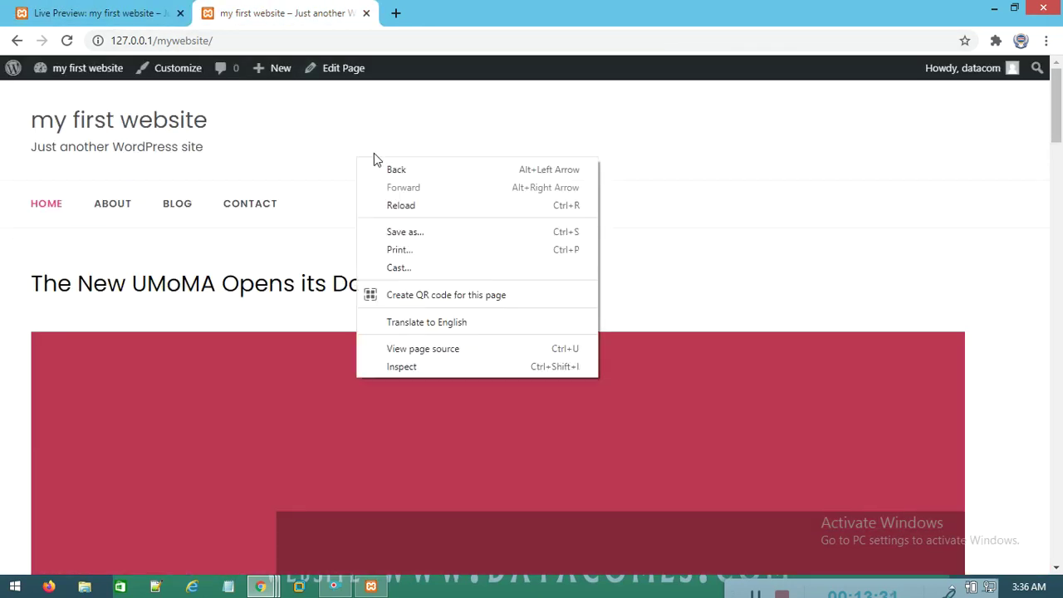
click(443, 206)
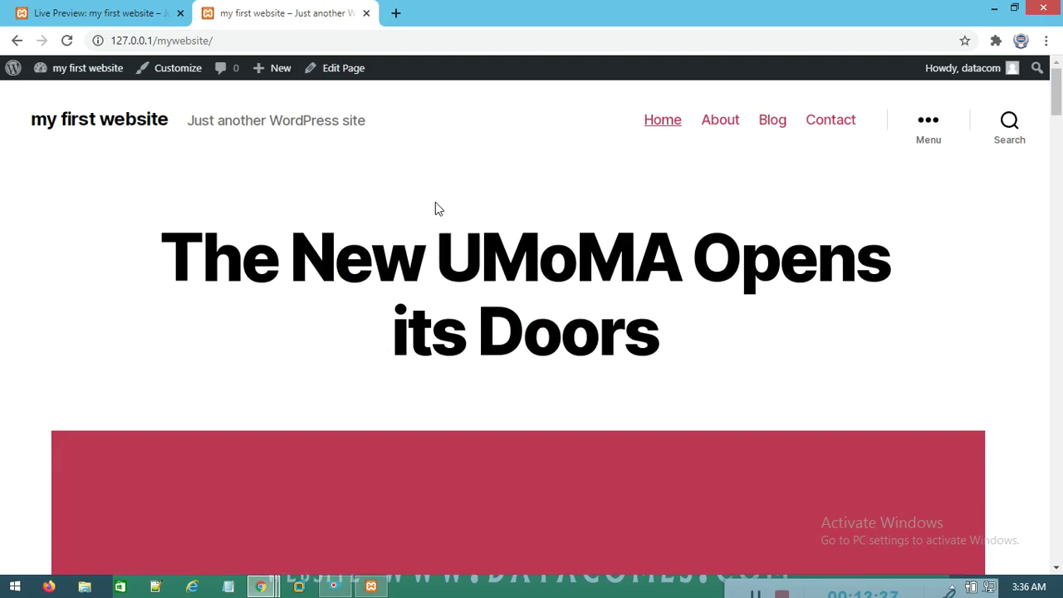
click(142, 12)
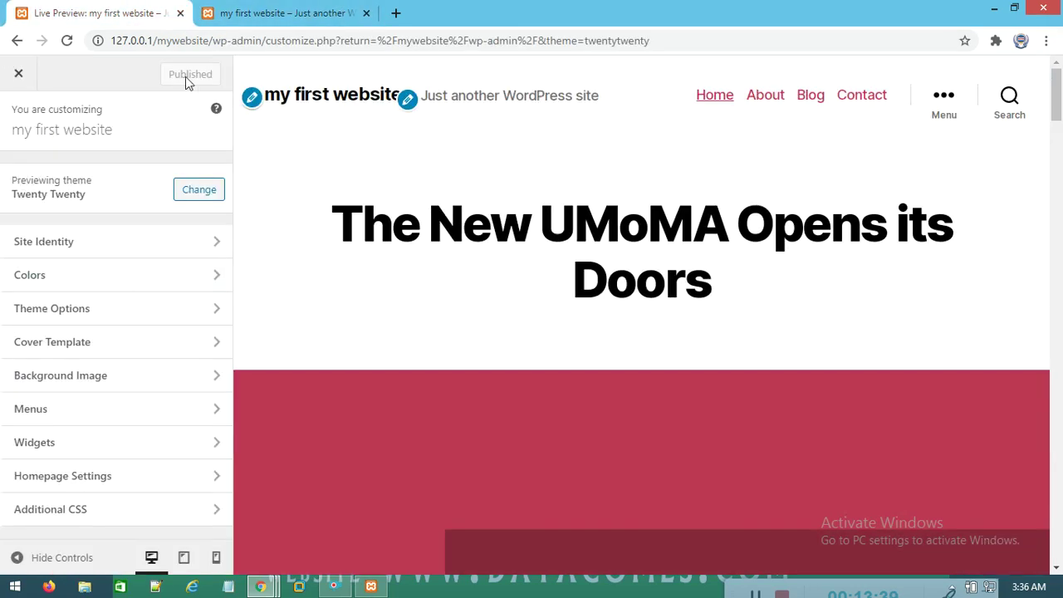
click(26, 81)
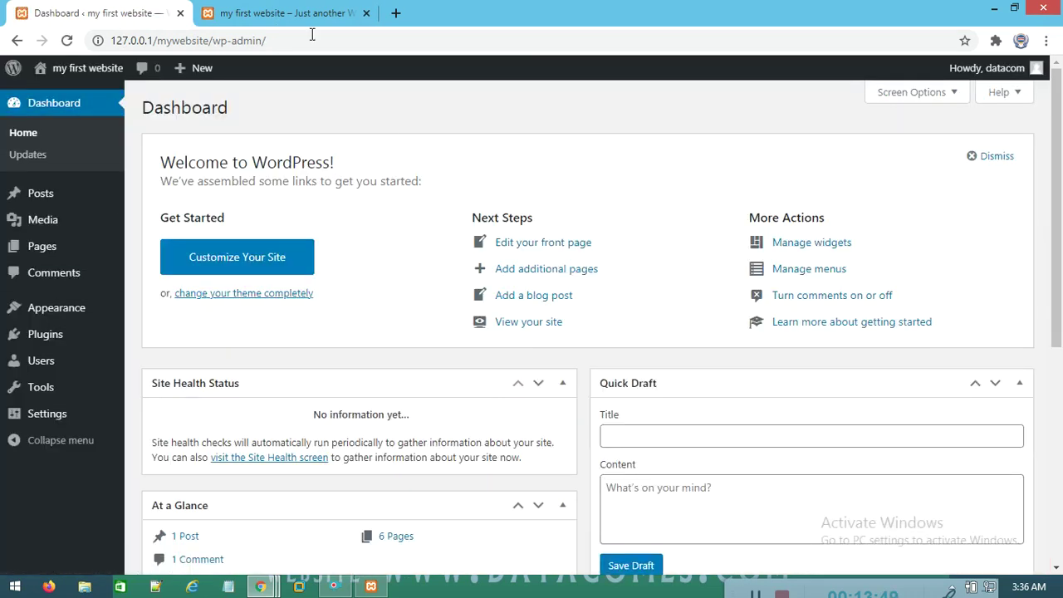
Launch the Customizer with the Dashboard's Customize Your Site button and go to Site Identity
mouse_move(103, 359)
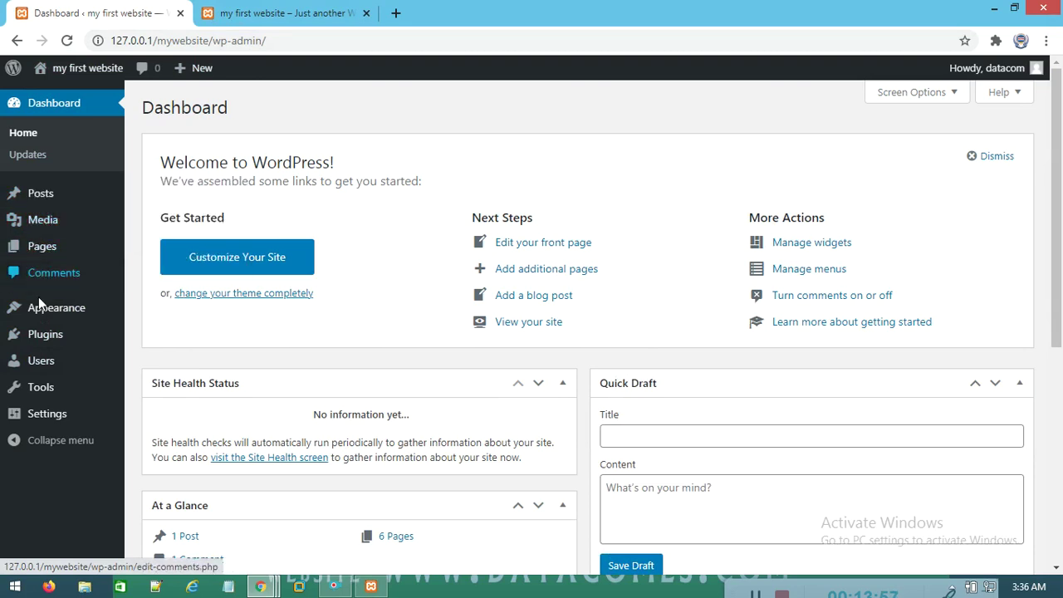
mouse_move(19, 417)
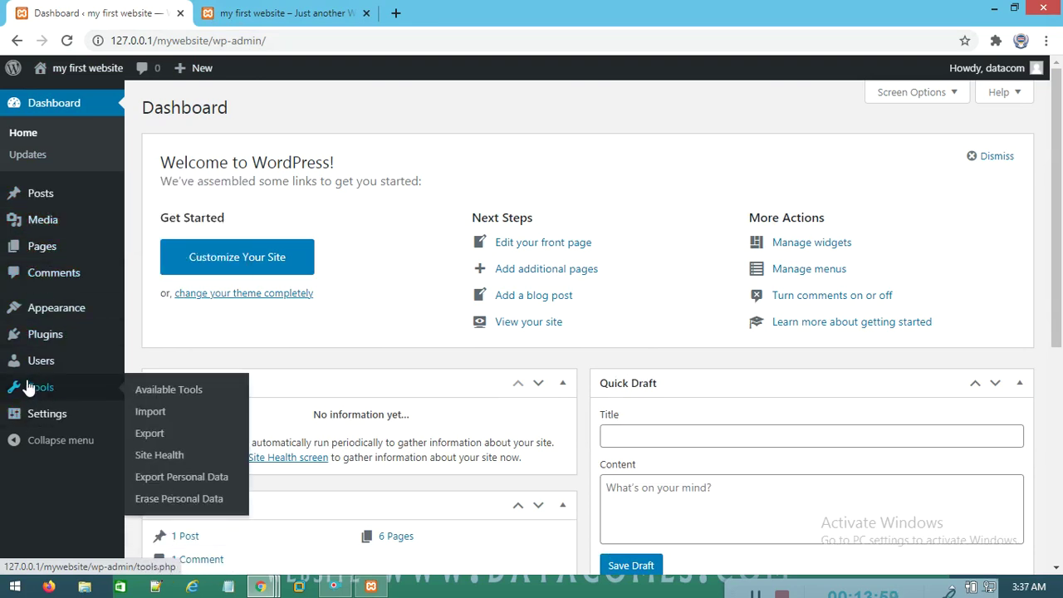
mouse_move(27, 363)
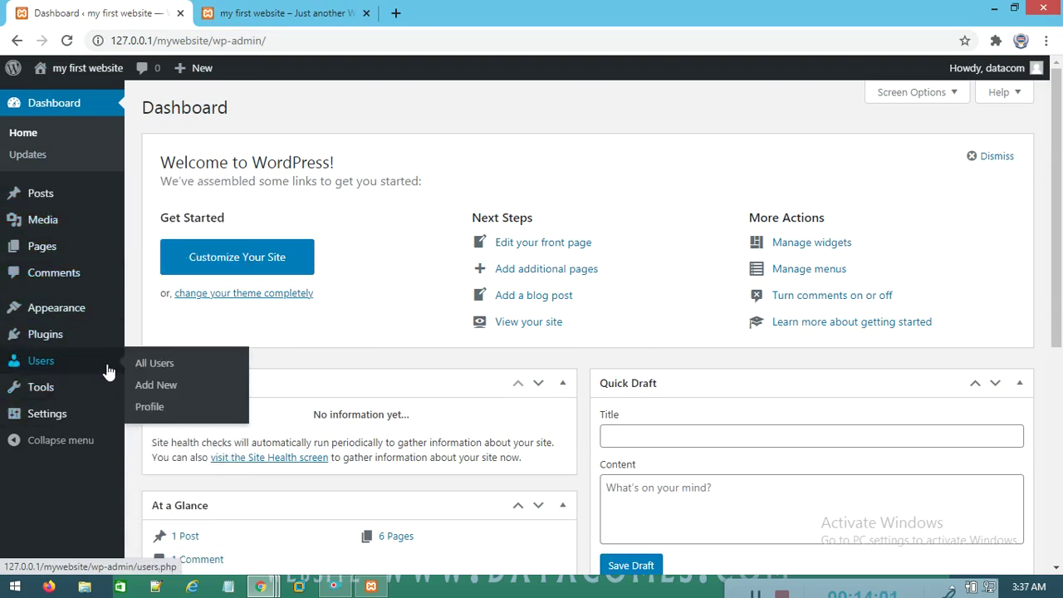
click(246, 261)
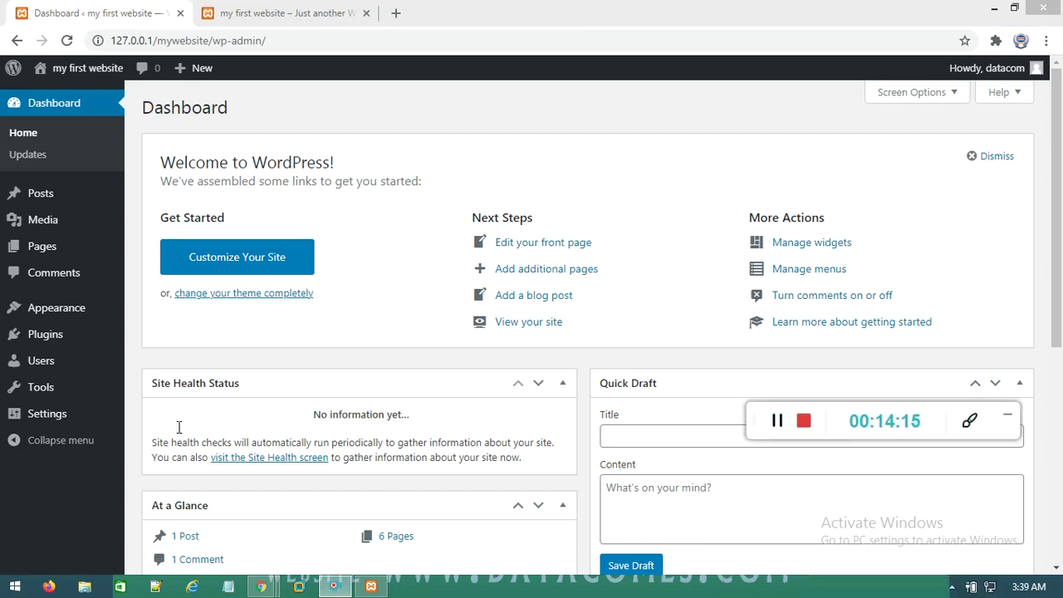
click(246, 261)
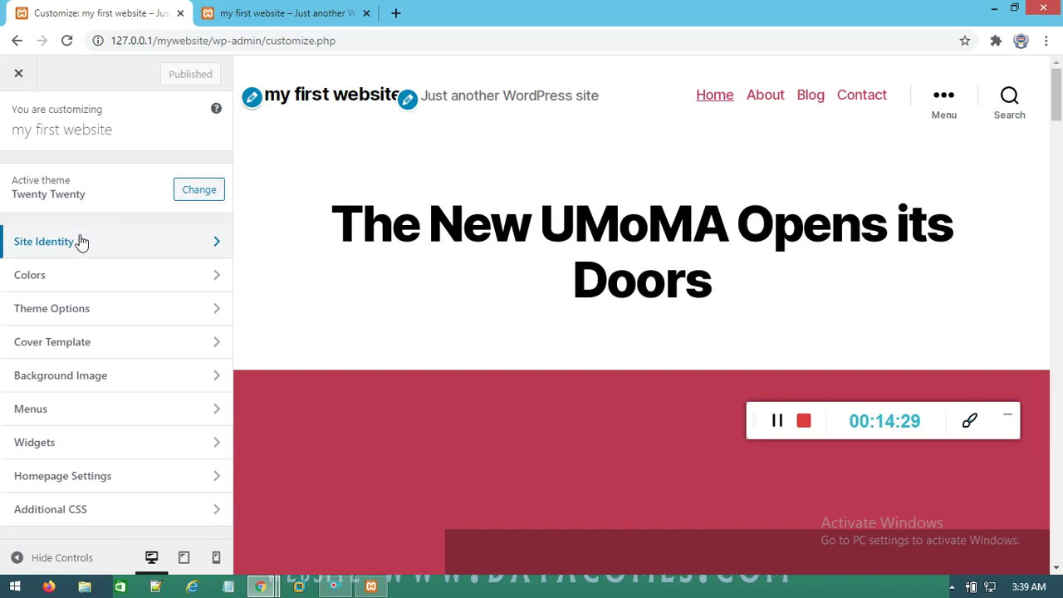
click(218, 251)
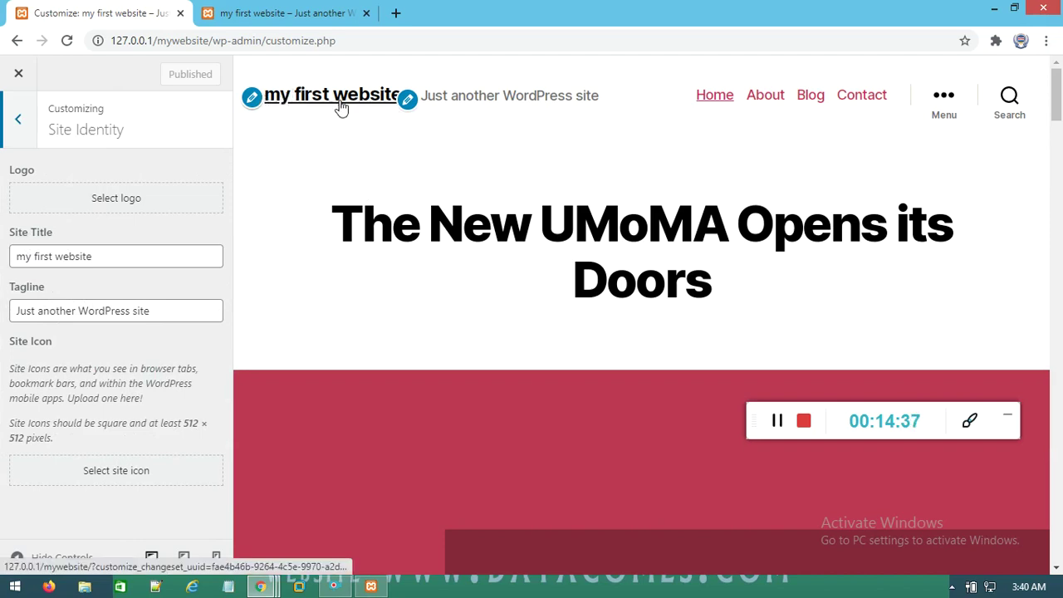
Compare the live site heading, then select the current site title and tagline text
drag(748, 294, 353, 135)
click(353, 135)
click(303, 10)
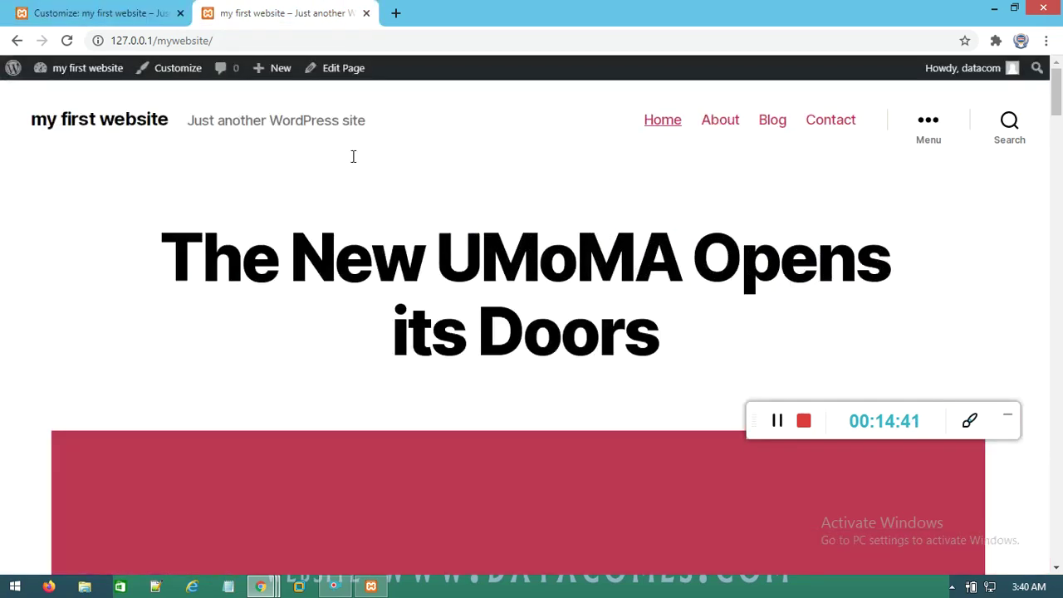
drag(188, 249, 531, 301)
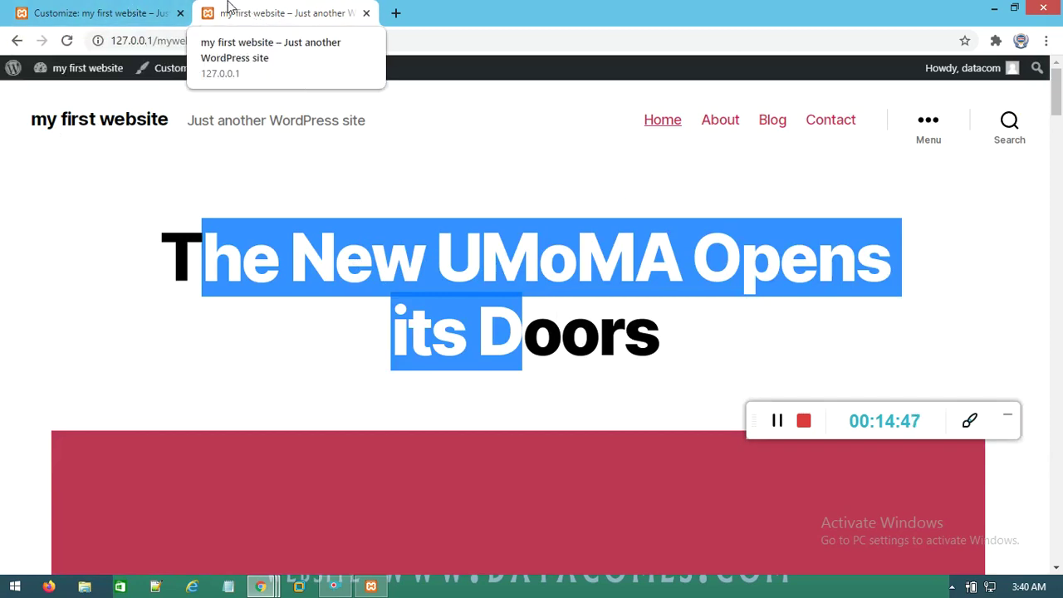
click(91, 17)
drag(90, 257, 4, 261)
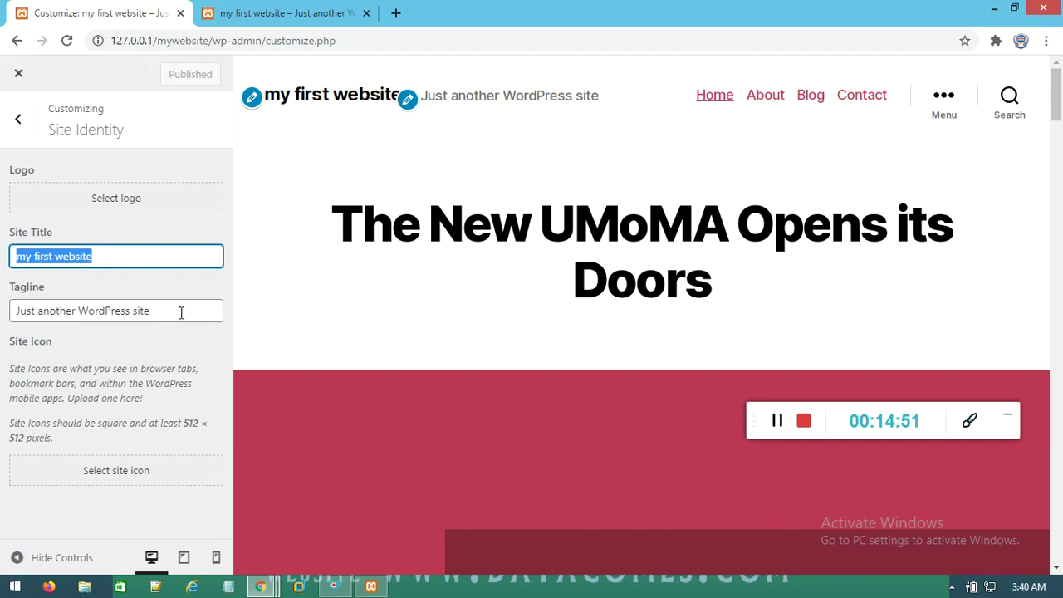
drag(181, 314, 2, 312)
Start the tagline with 'Welcome to' and compare the preview against the live site
text(Wel)
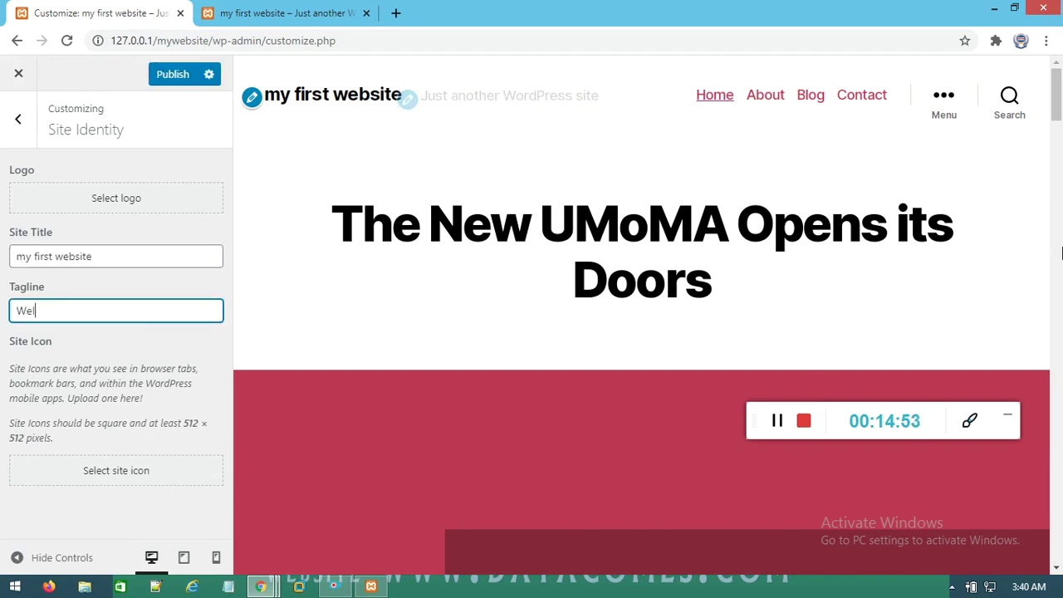
text(come to)
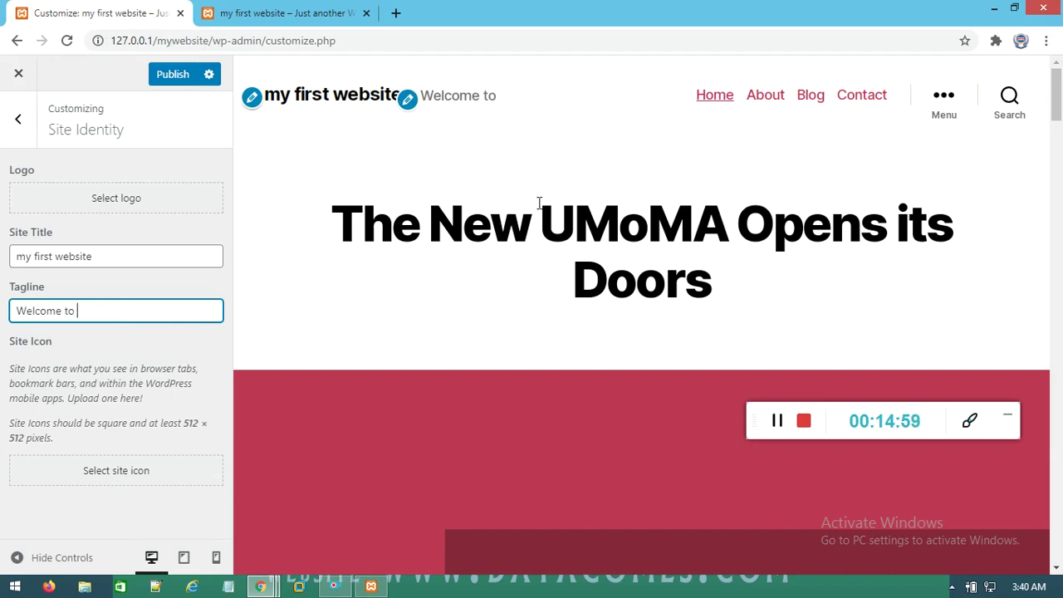
drag(428, 98, 501, 97)
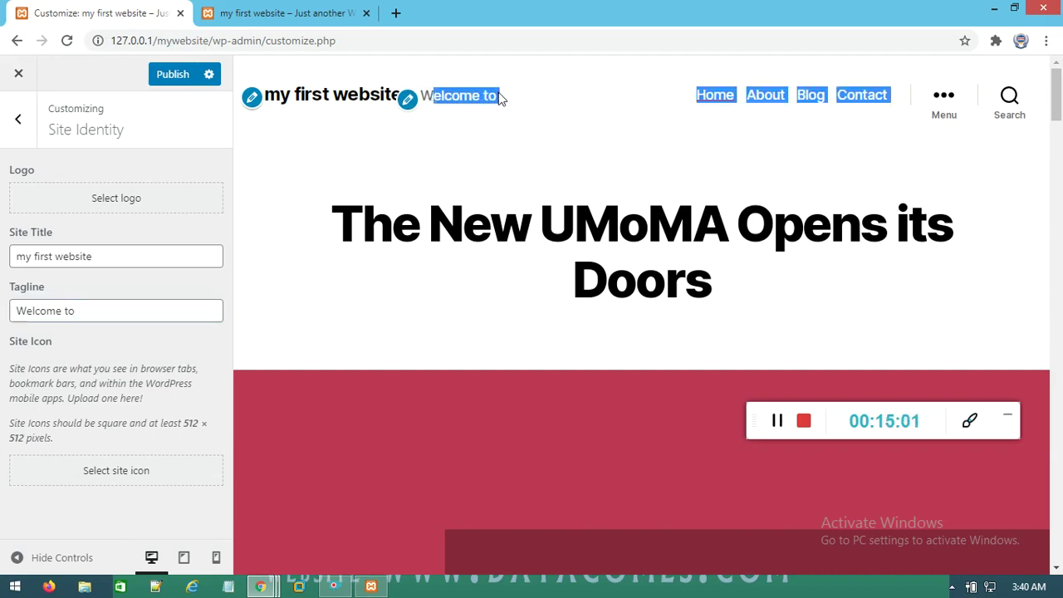
click(484, 171)
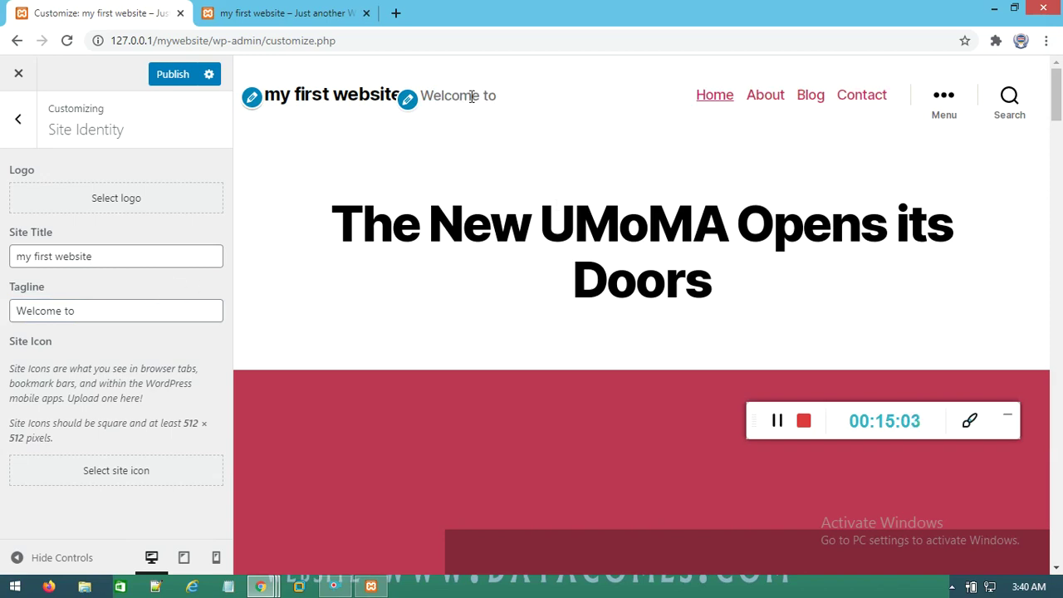
click(282, 13)
drag(195, 121, 371, 123)
drag(371, 249, 555, 347)
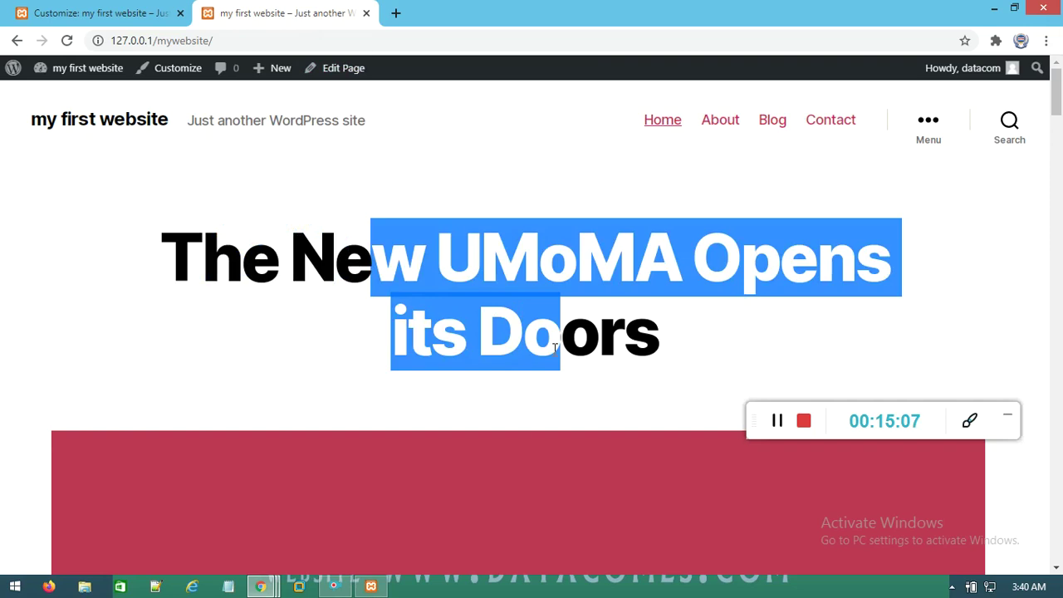
click(334, 162)
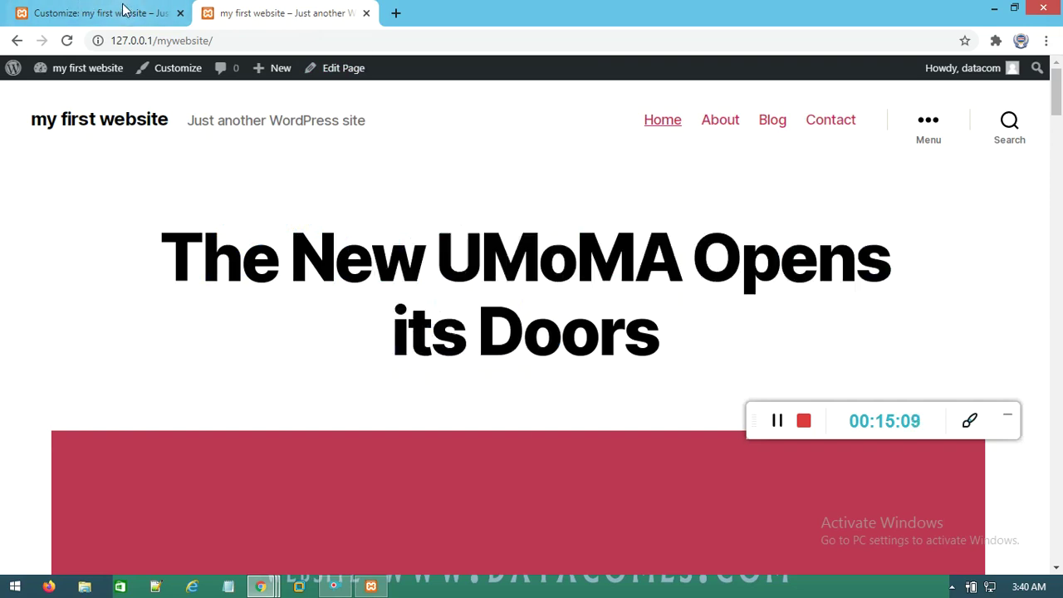
click(123, 13)
Finish the tagline as 'Welcome to Datacom Imstitute' and retitle the site 'Datacom IT Institute'
click(114, 309)
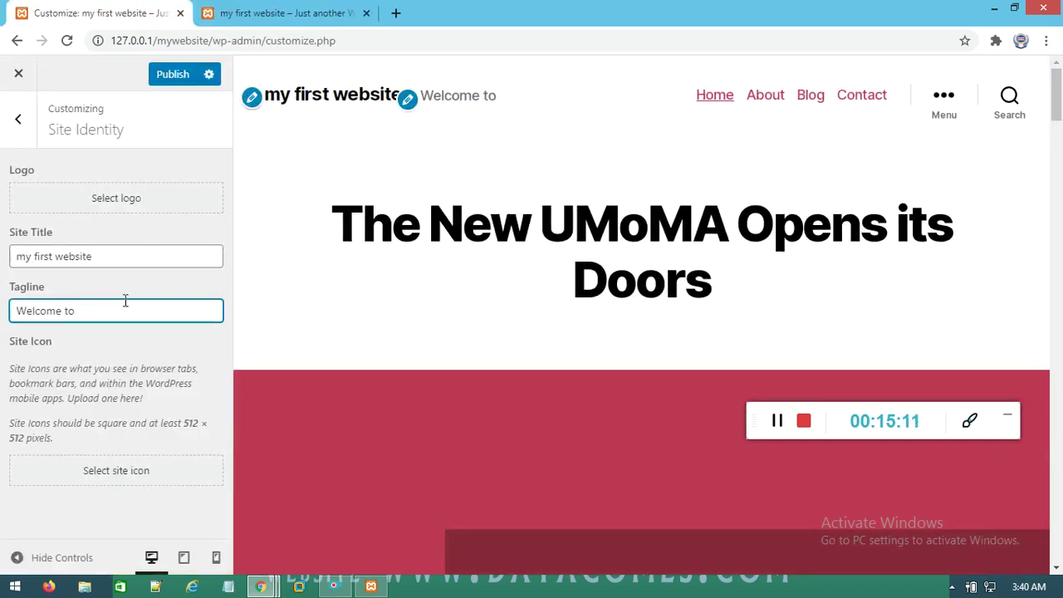
text(Datacom Imstitute)
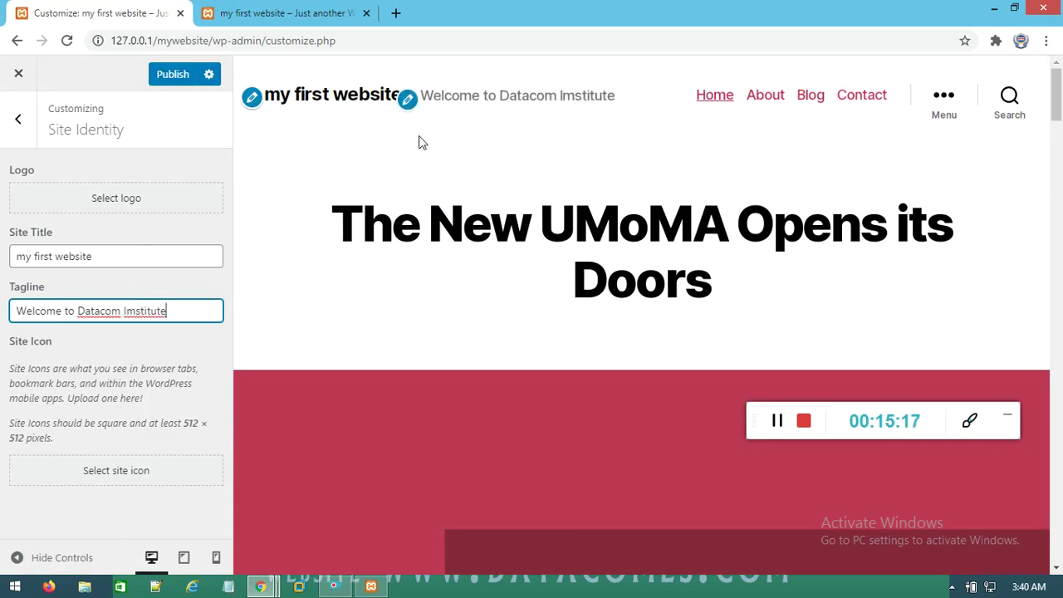
triple_click(116, 258)
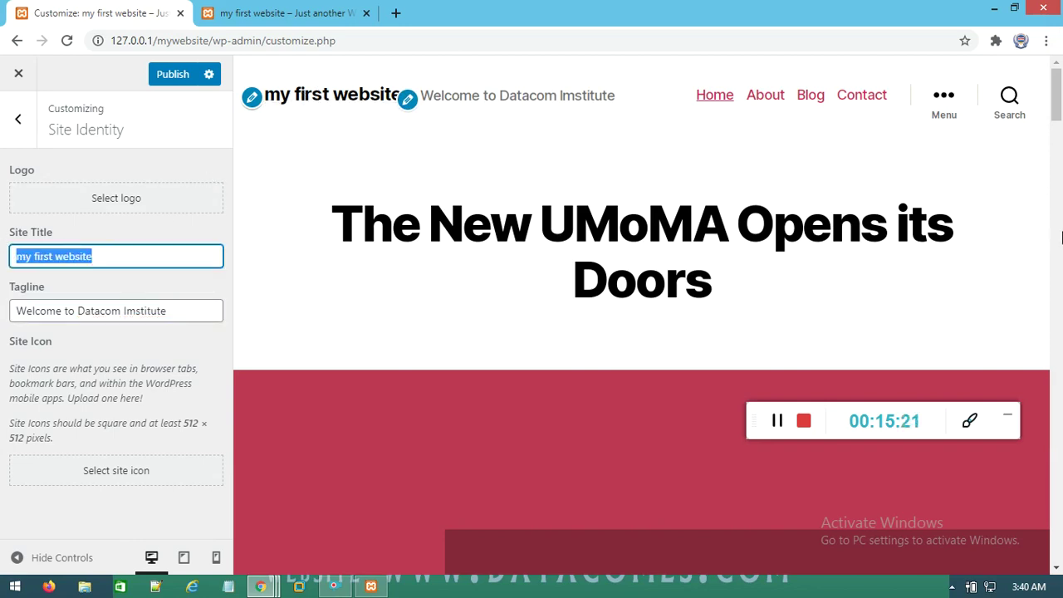
text(Datacom)
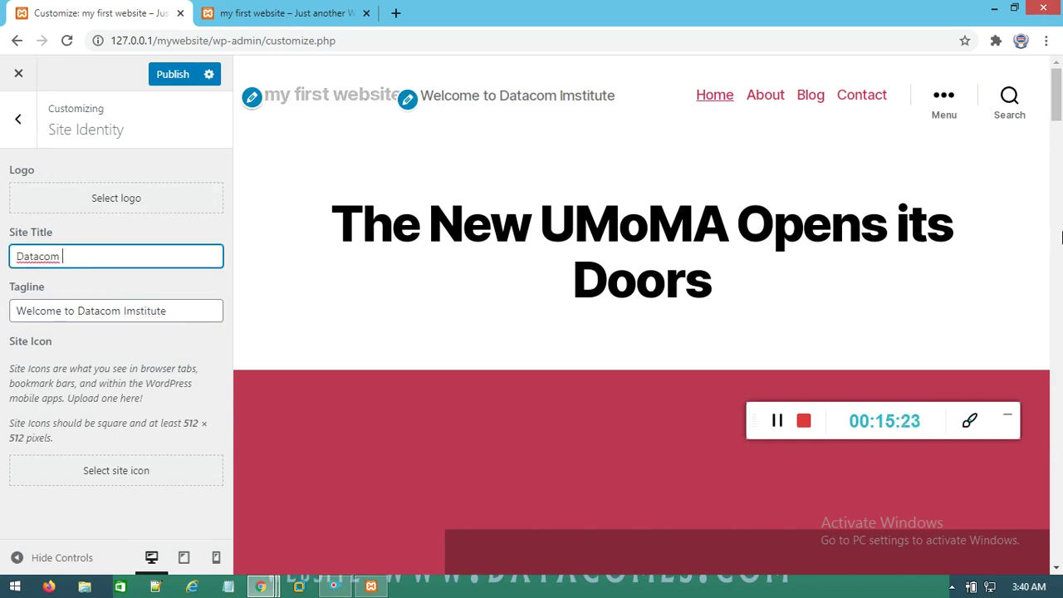
text( IT Institute)
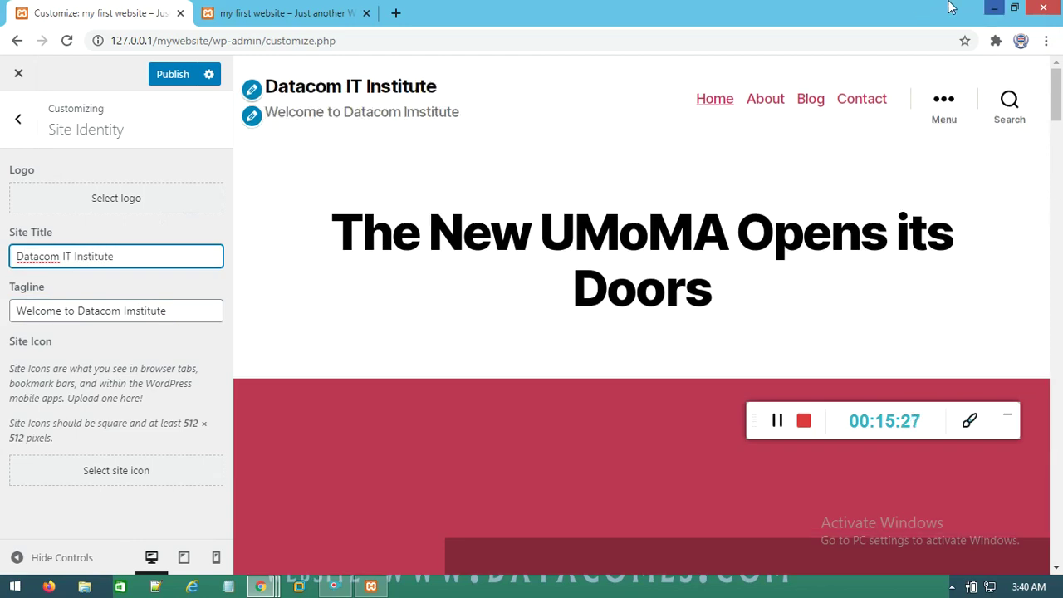
Publish the new title and tagline and verify them on the reloaded live site
click(166, 78)
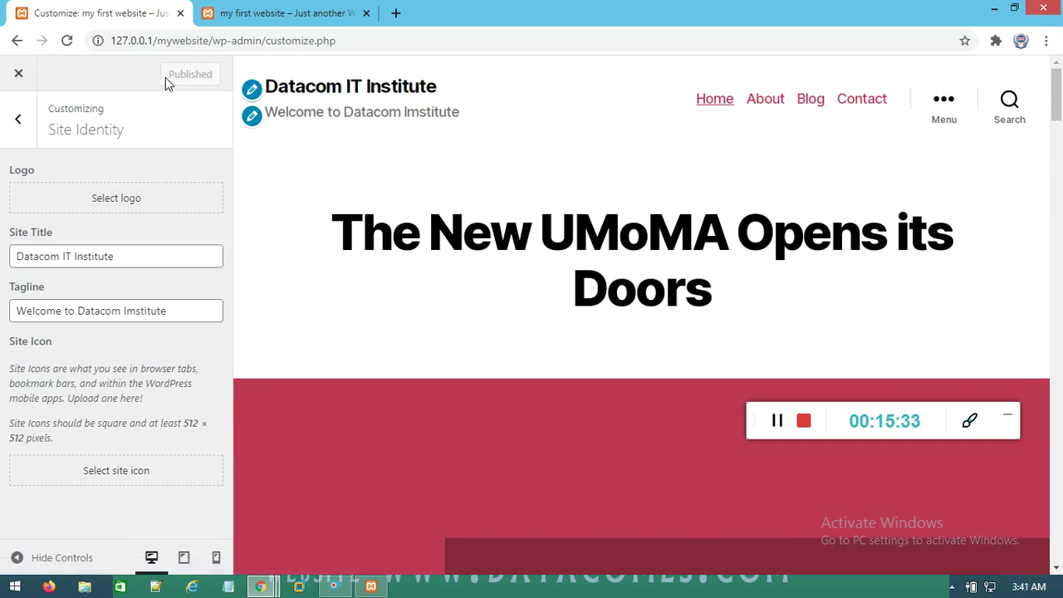
click(282, 13)
right_click(433, 155)
click(459, 203)
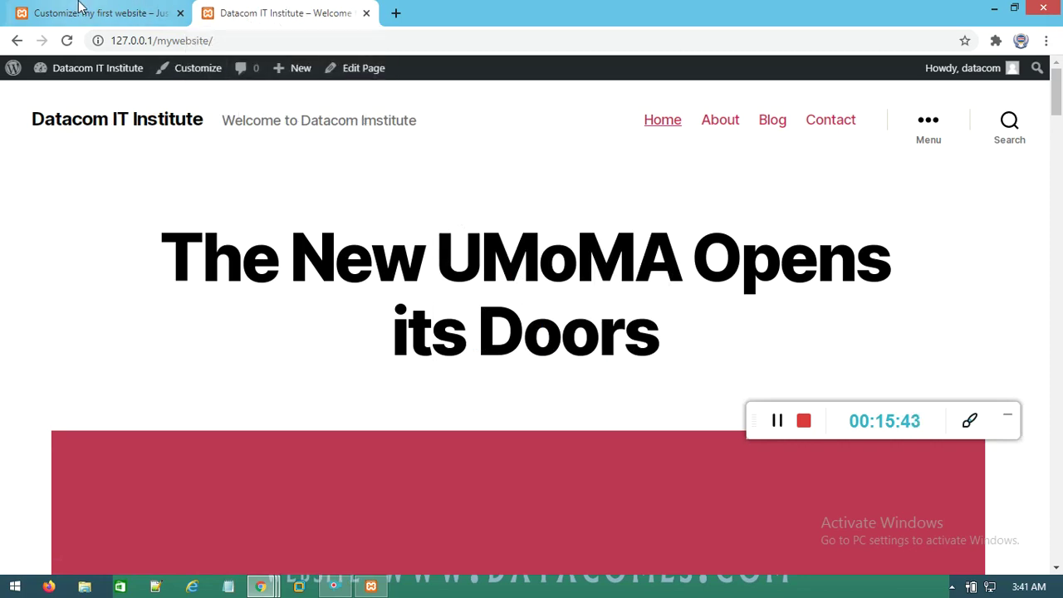
click(83, 12)
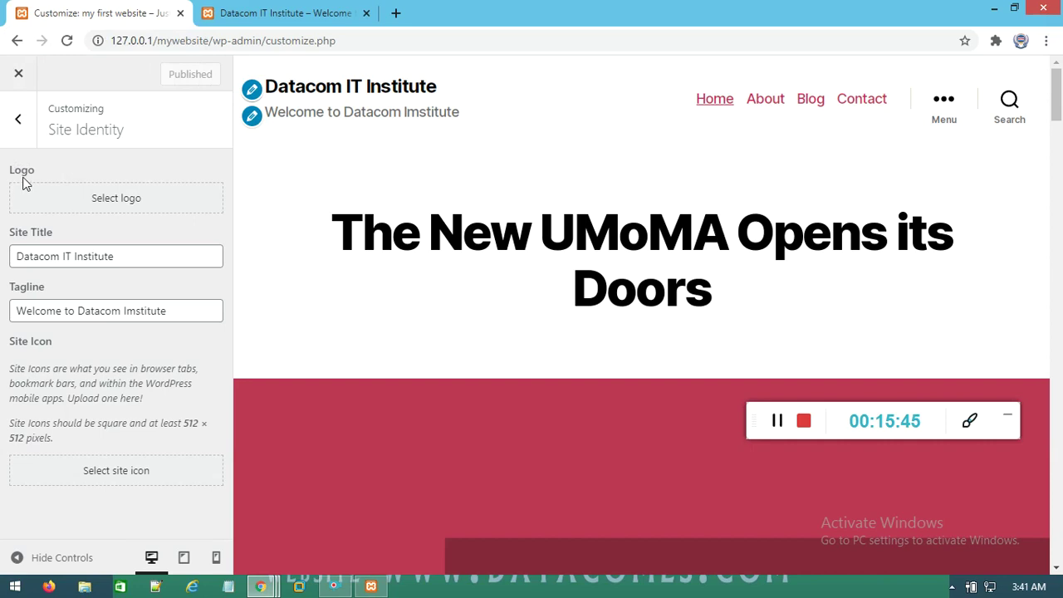
Upload ee1.png to the media library and choose it as the site logo
click(112, 204)
click(557, 344)
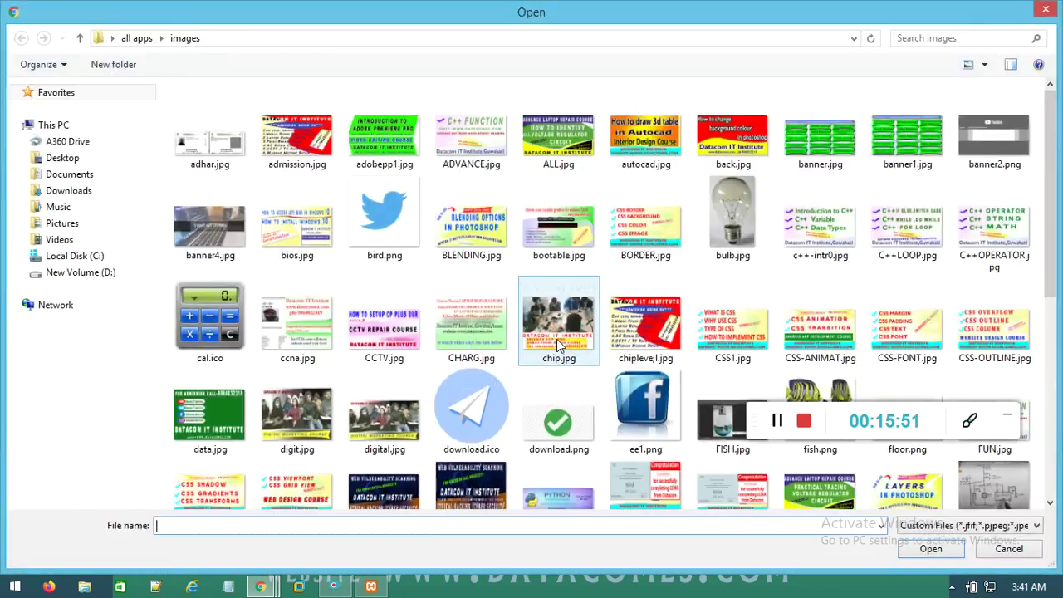
click(644, 402)
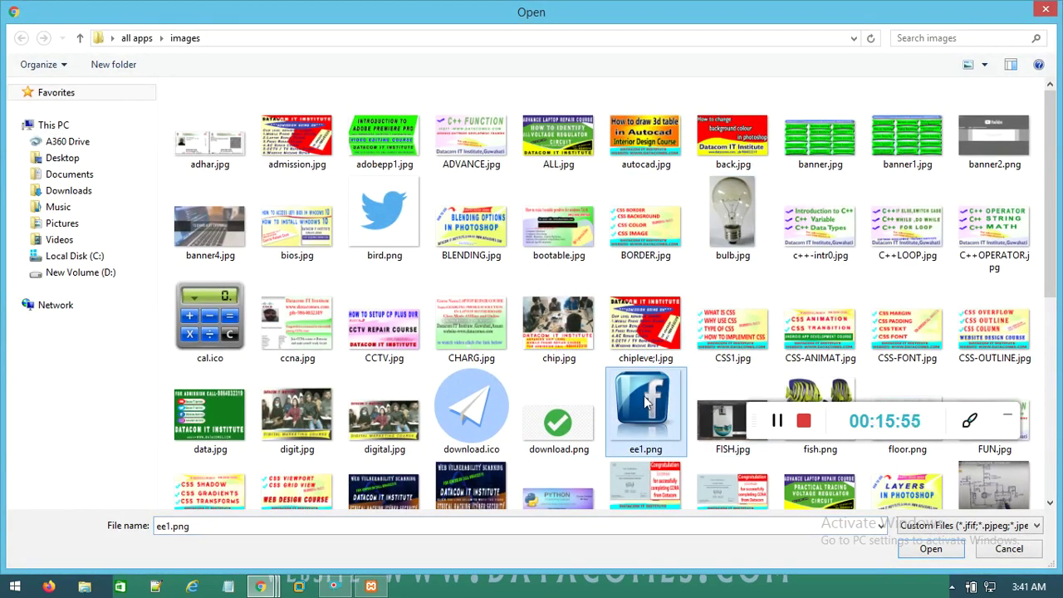
double_click(644, 397)
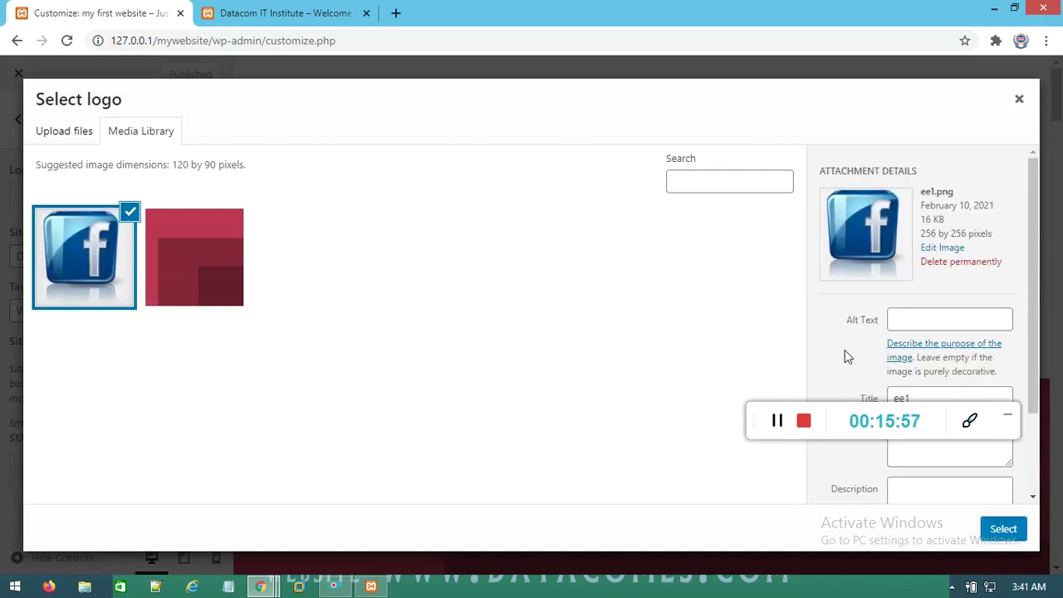
drag(755, 410, 792, 595)
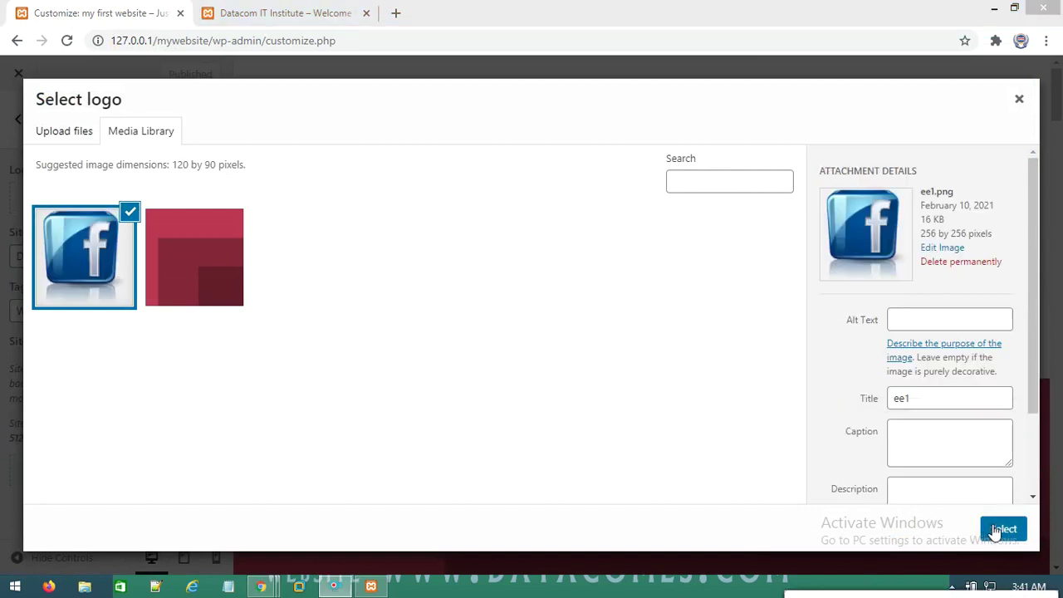
click(1002, 529)
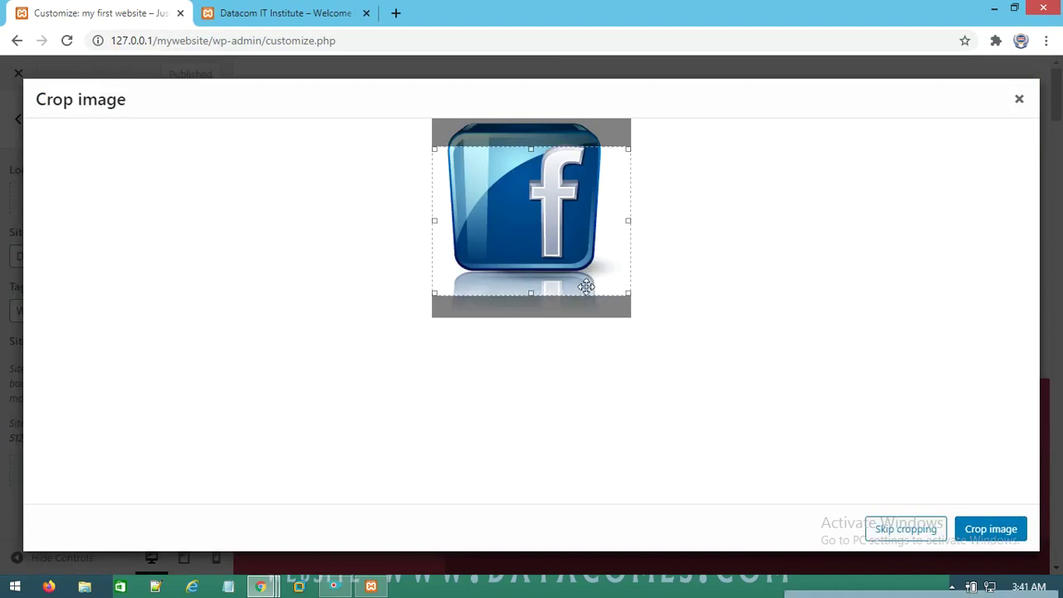
Crop the image tightly around the Facebook logo and publish it
drag(628, 293, 621, 271)
drag(528, 152, 528, 129)
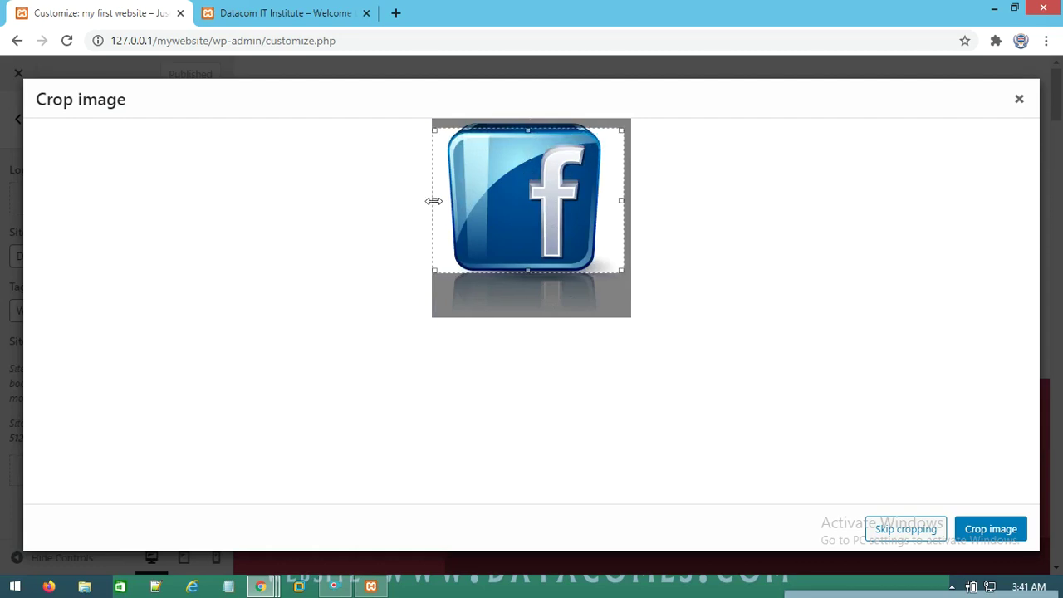
drag(433, 200, 441, 200)
drag(621, 200, 604, 202)
click(997, 530)
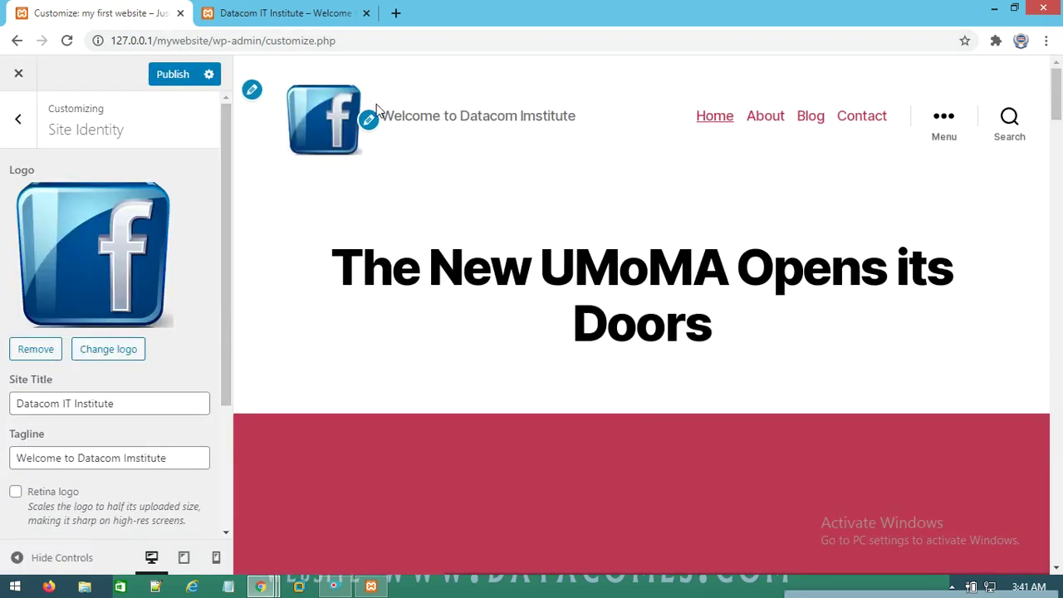
click(166, 73)
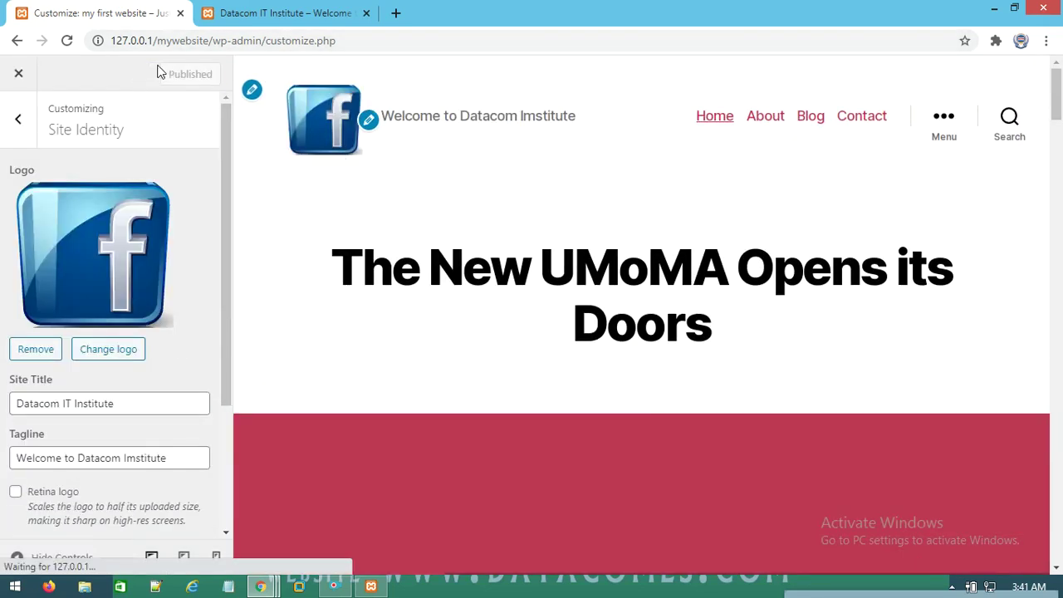
Reload the live site to confirm the Facebook logo, then return to the Customizer's section list
click(222, 21)
right_click(231, 142)
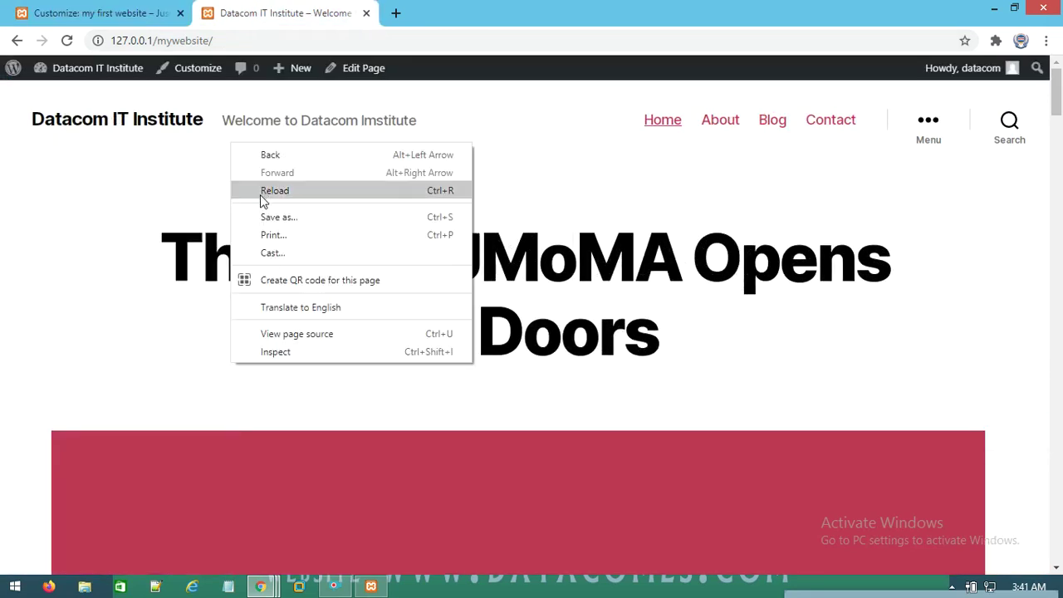
click(262, 196)
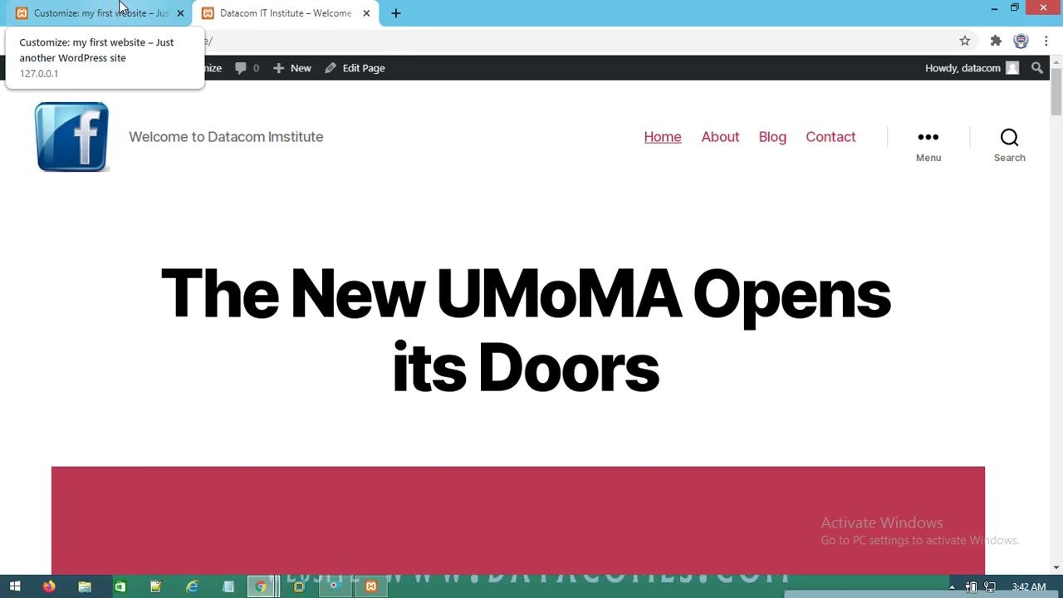
click(120, 7)
scroll(135, 375, down, 2)
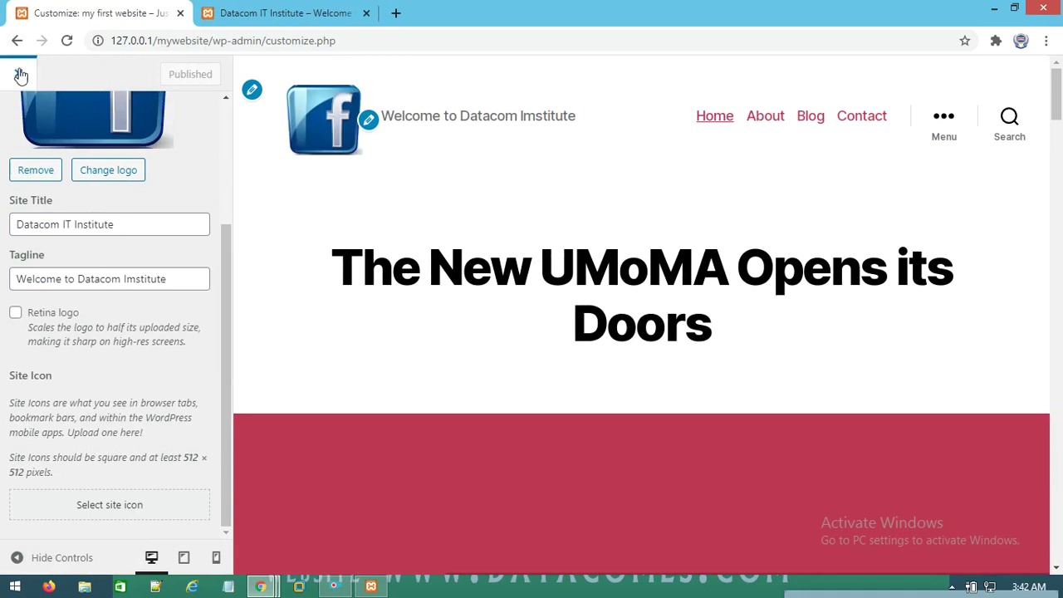
scroll(207, 217, up, 2)
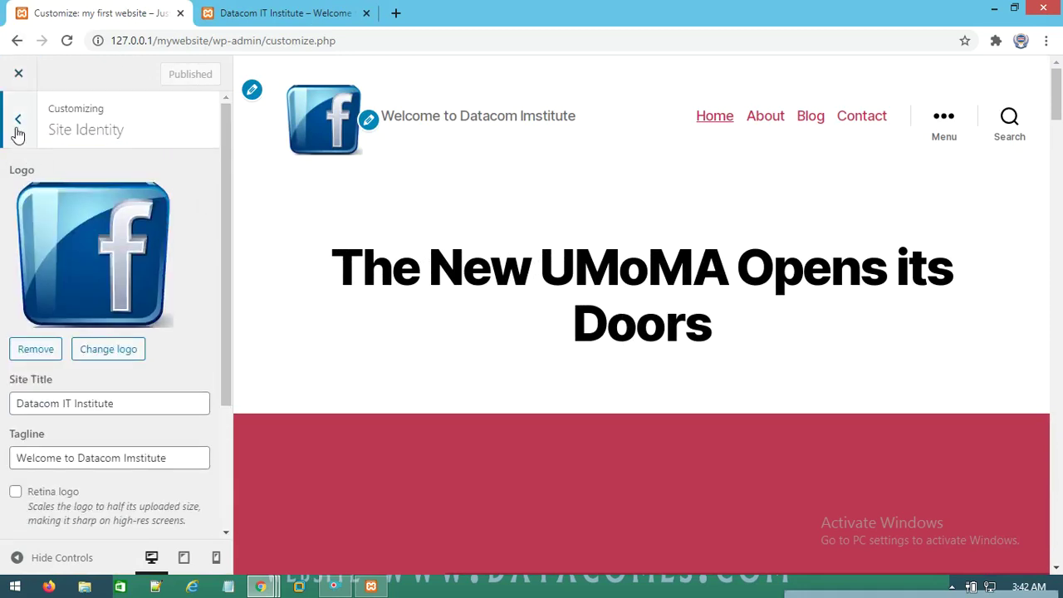
click(19, 122)
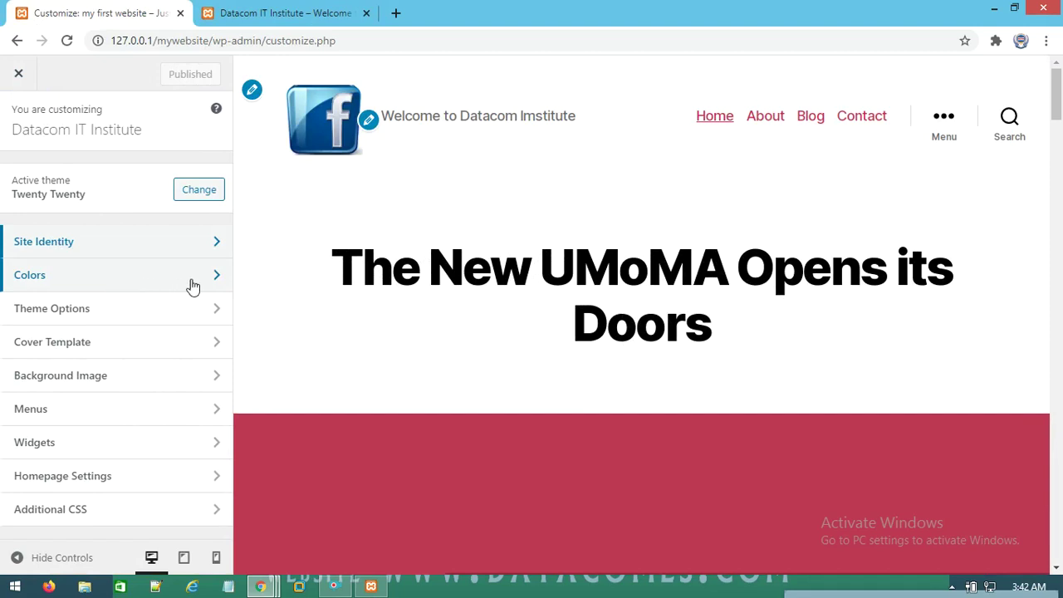
Set the site background colour to green #74db13 in Colors
click(221, 285)
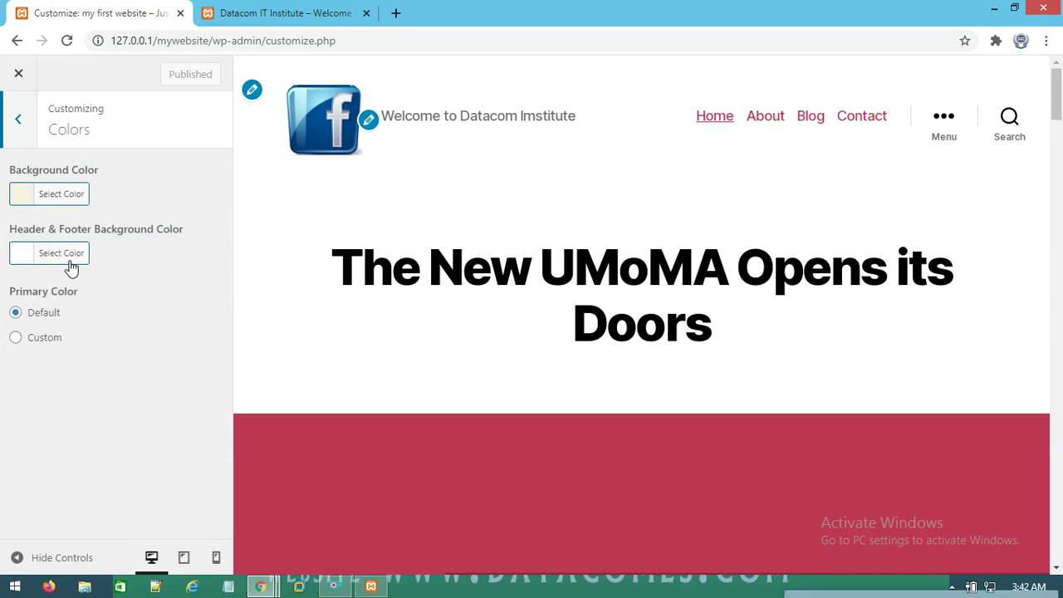
click(80, 196)
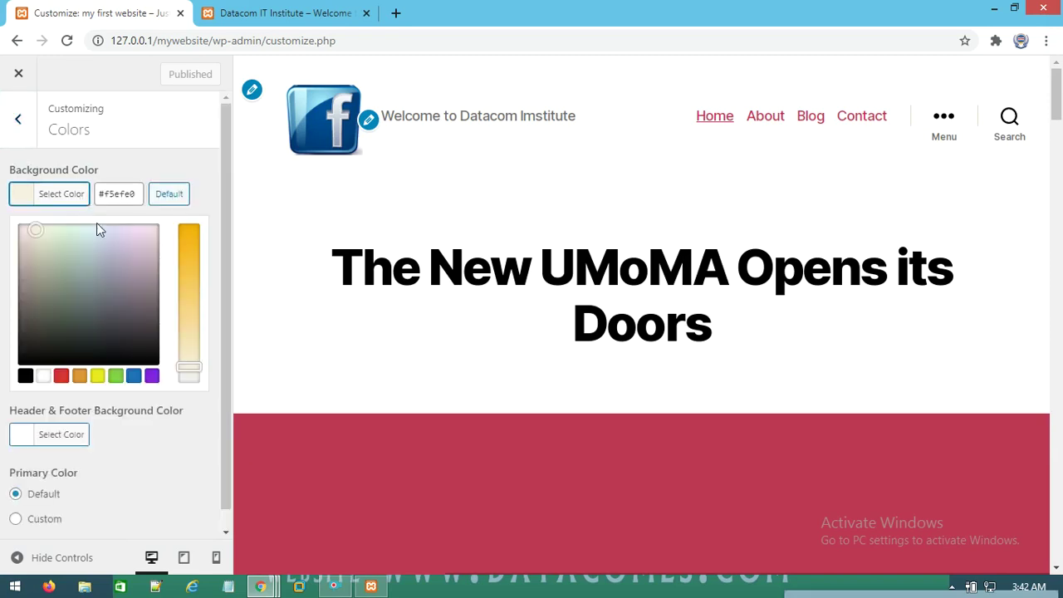
click(184, 245)
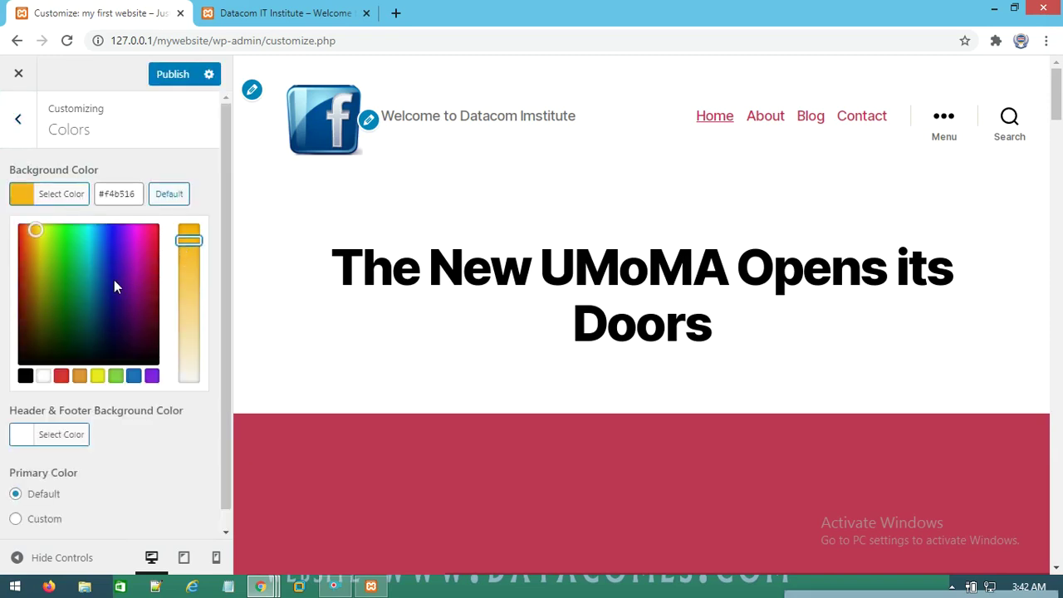
scroll(108, 286, down, 1)
click(54, 225)
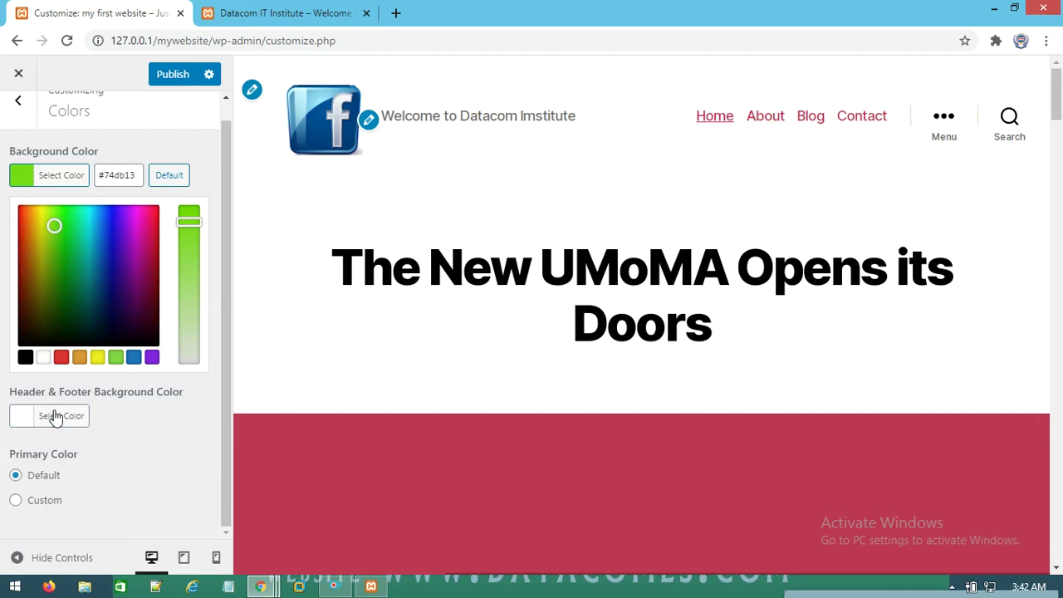
Set the header and footer background colour to teal #007561
click(54, 417)
click(189, 268)
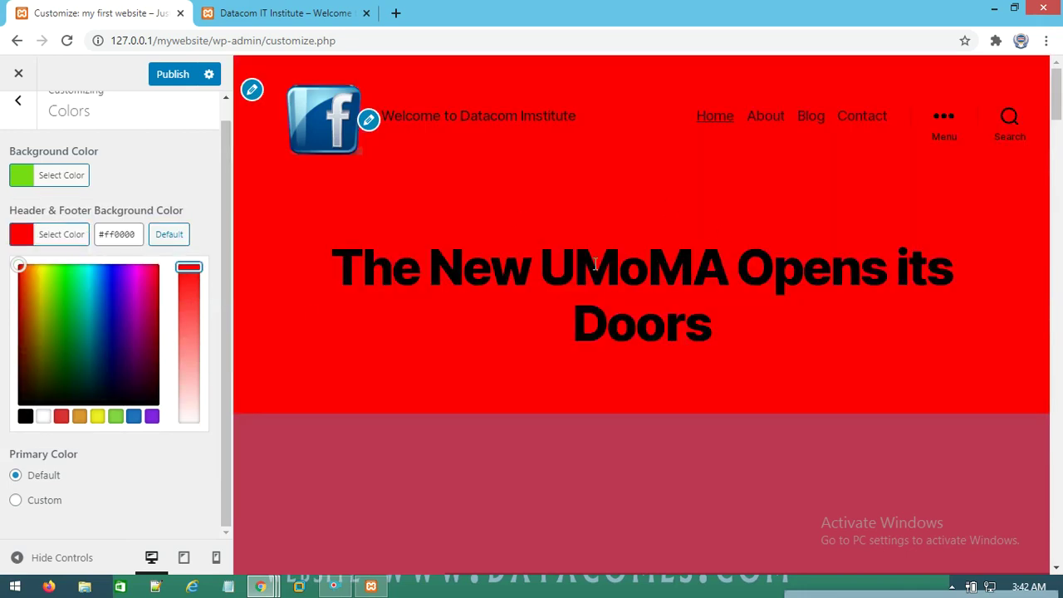
click(59, 315)
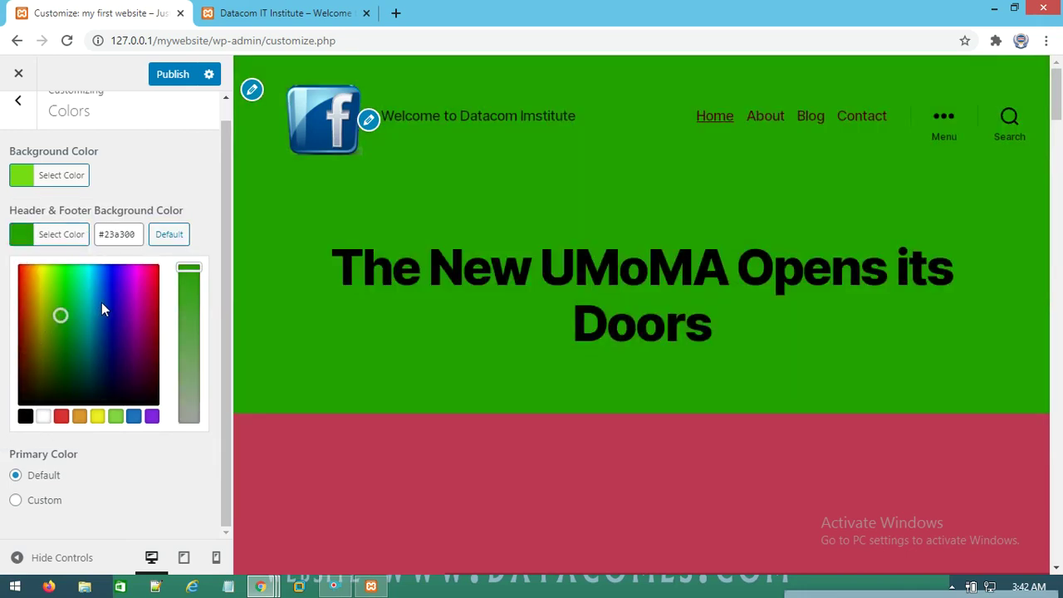
click(119, 358)
drag(103, 366, 85, 341)
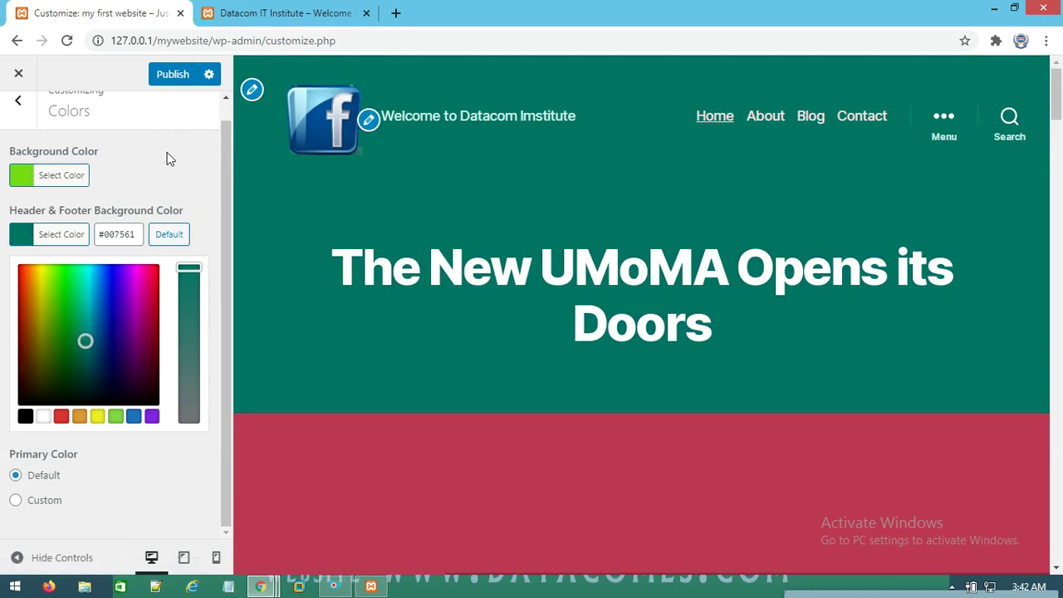
Publish the new background and header/footer colours
scroll(167, 158, up, 1)
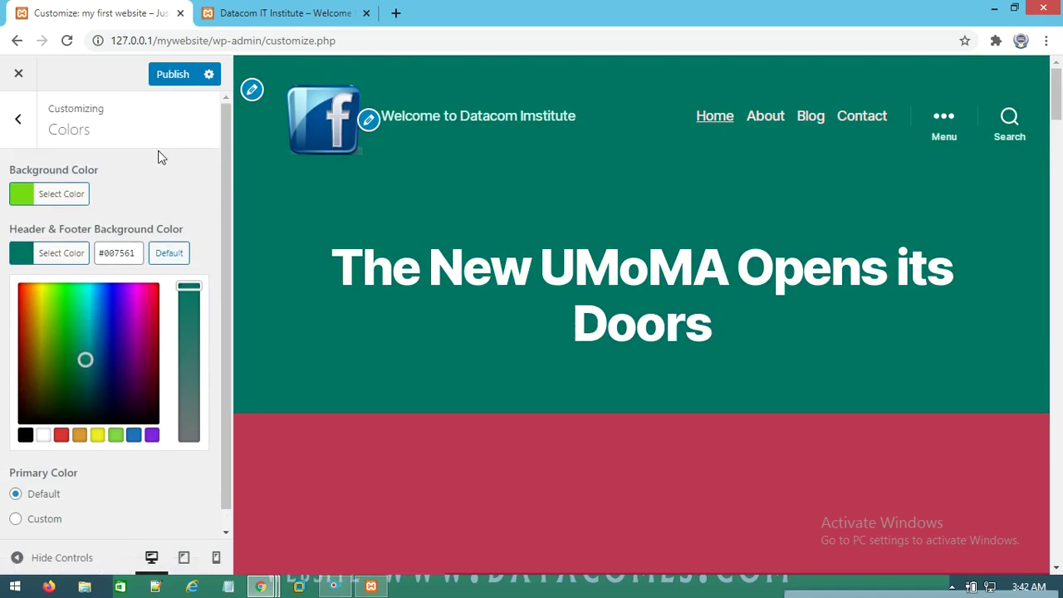
scroll(199, 249, down, 1)
scroll(427, 392, down, 3)
click(180, 78)
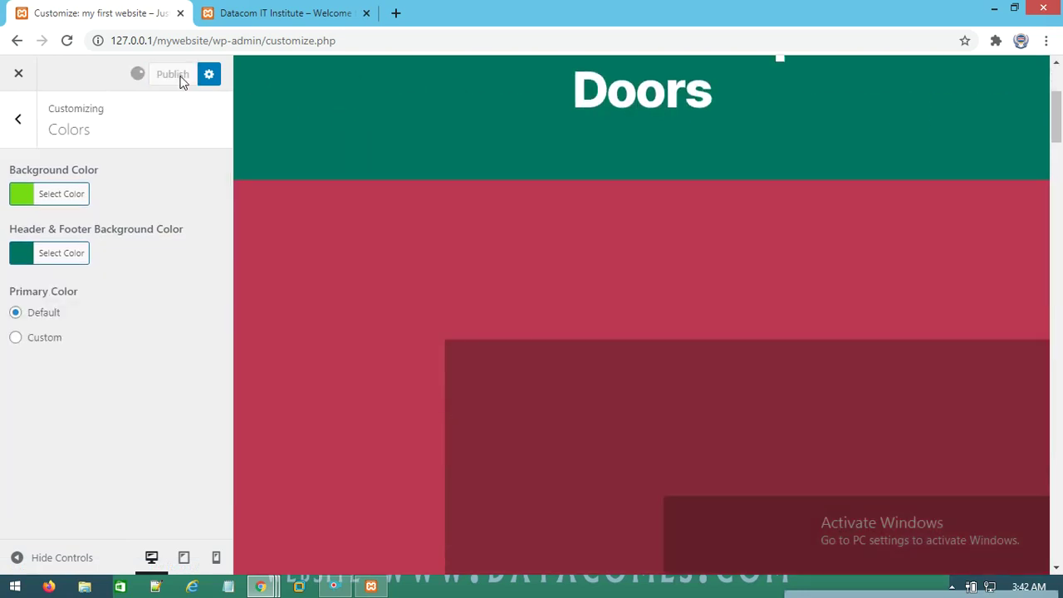
click(296, 19)
Reload and scroll the live site to check the green background and teal header, then return to the Customizer section list
right_click(405, 177)
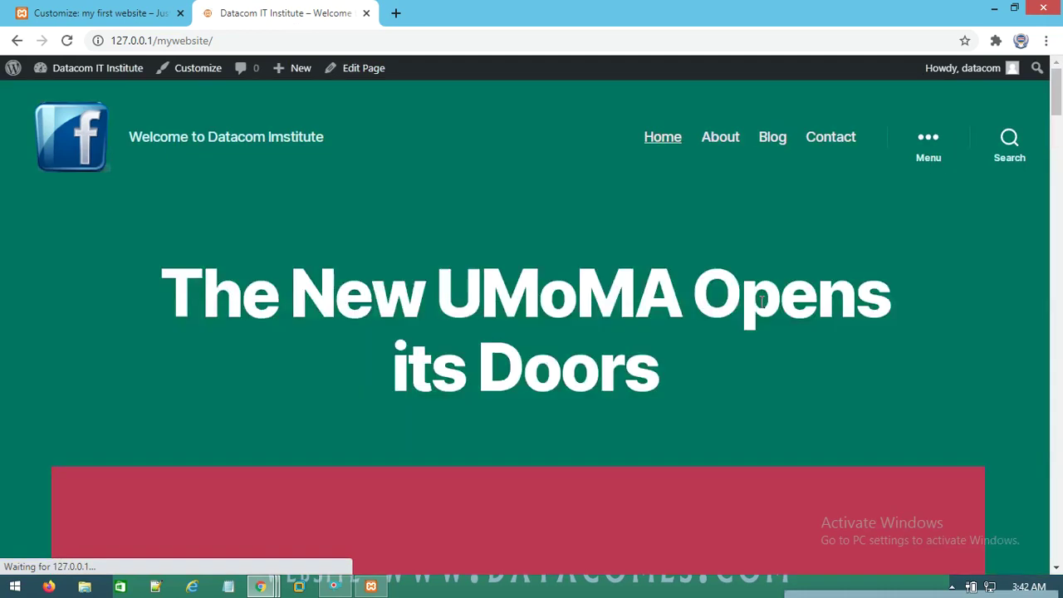
scroll(747, 222, down, 5)
scroll(722, 266, down, 6)
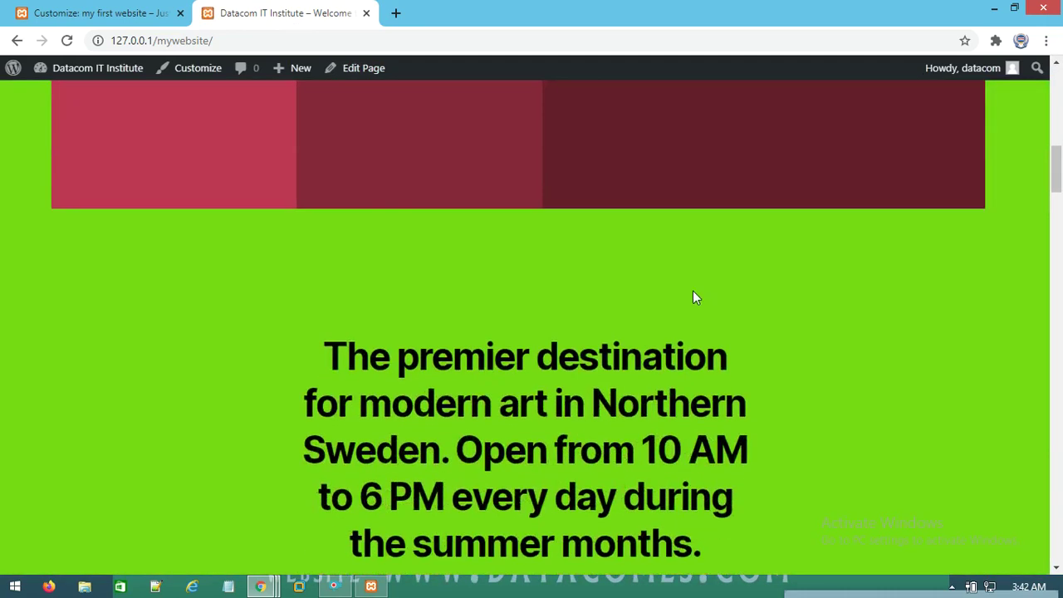
scroll(902, 283, up, 6)
scroll(920, 291, down, 12)
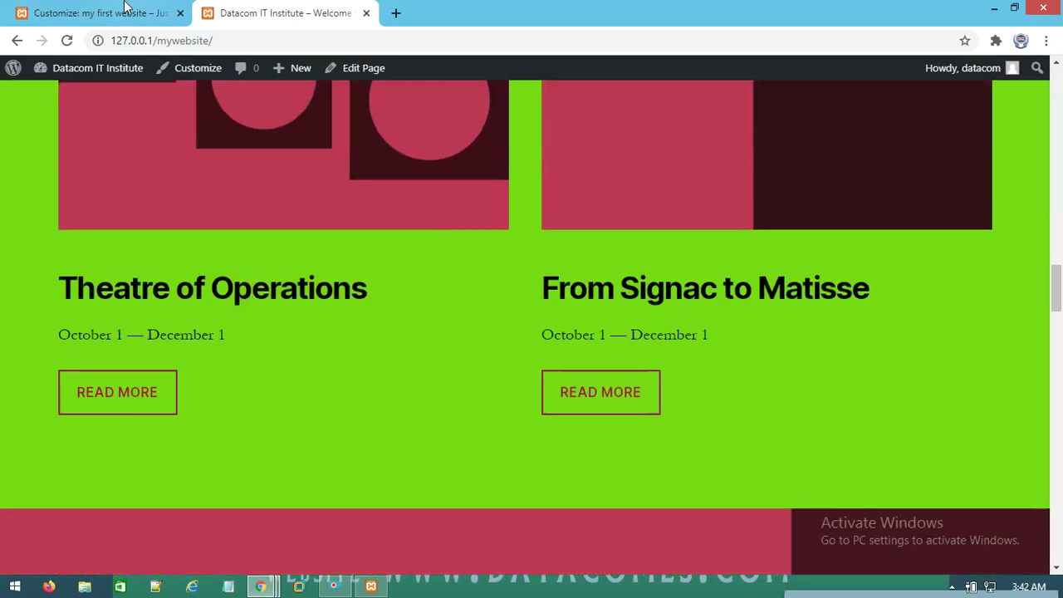
click(125, 7)
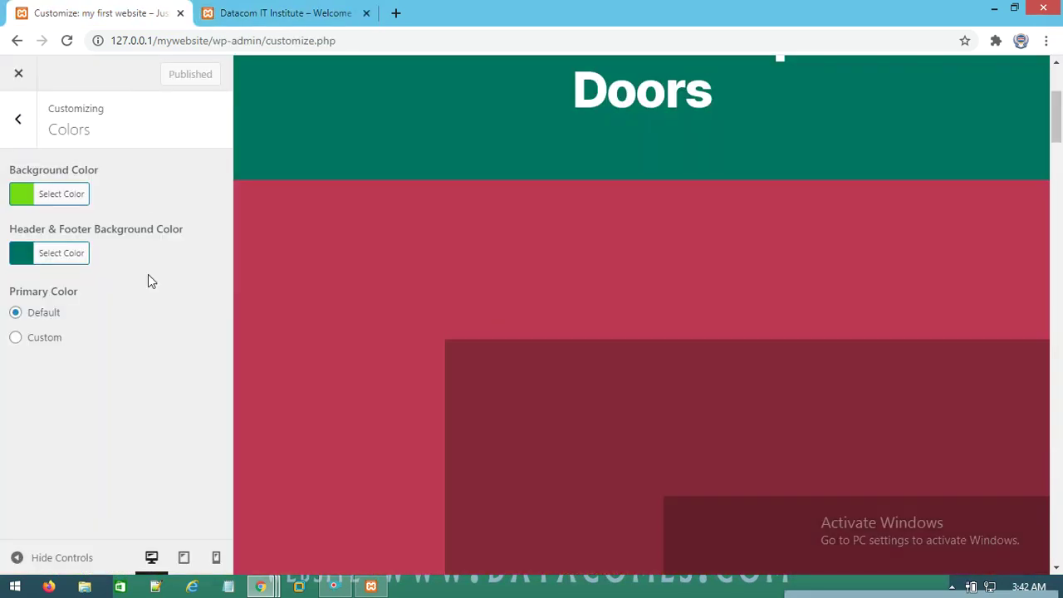
click(16, 119)
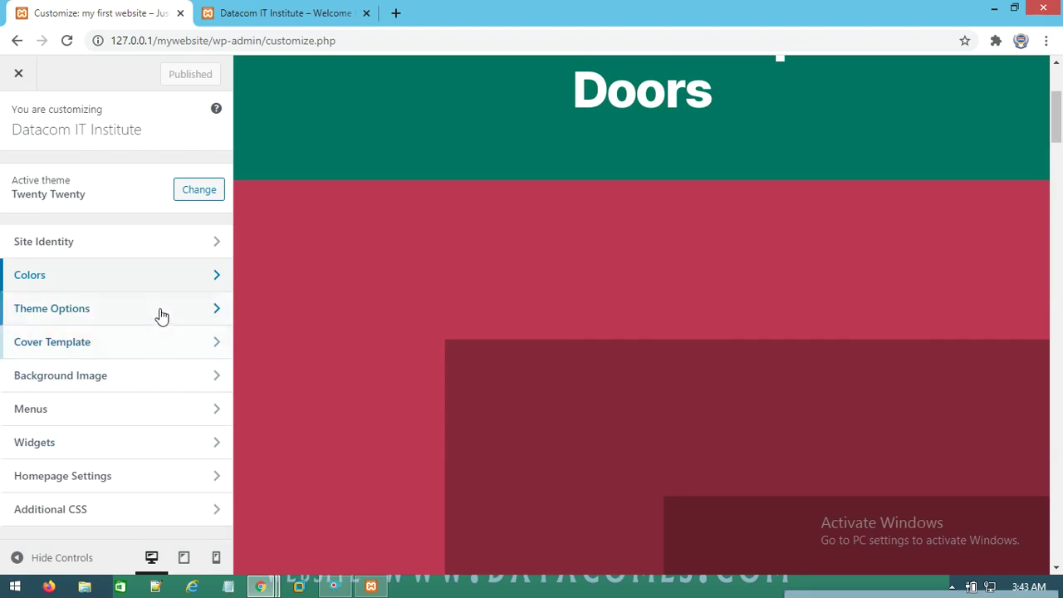
Set the Facebook image from the media library as the site background image
click(210, 323)
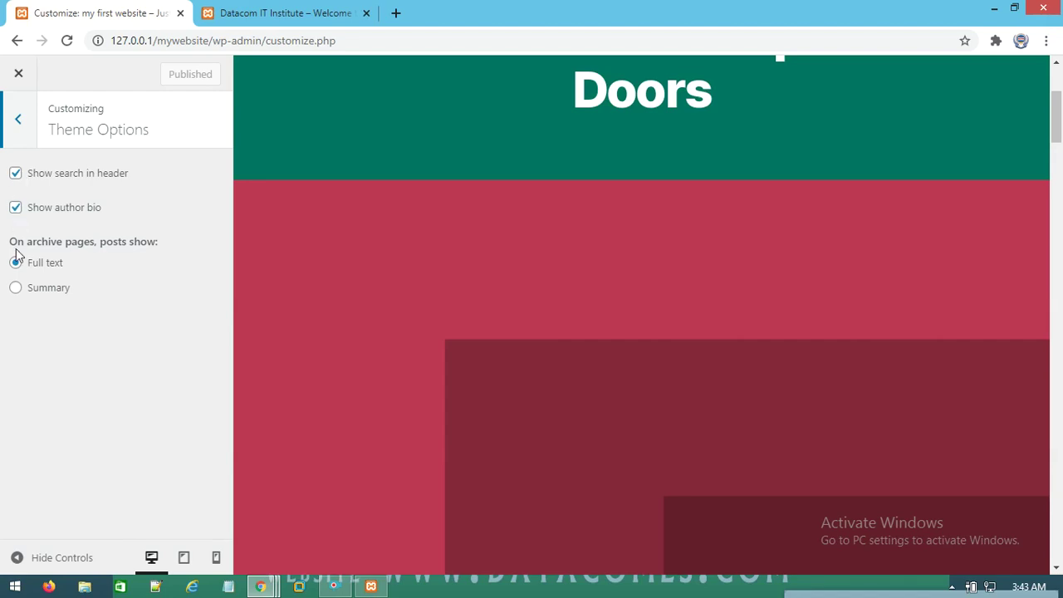
click(18, 119)
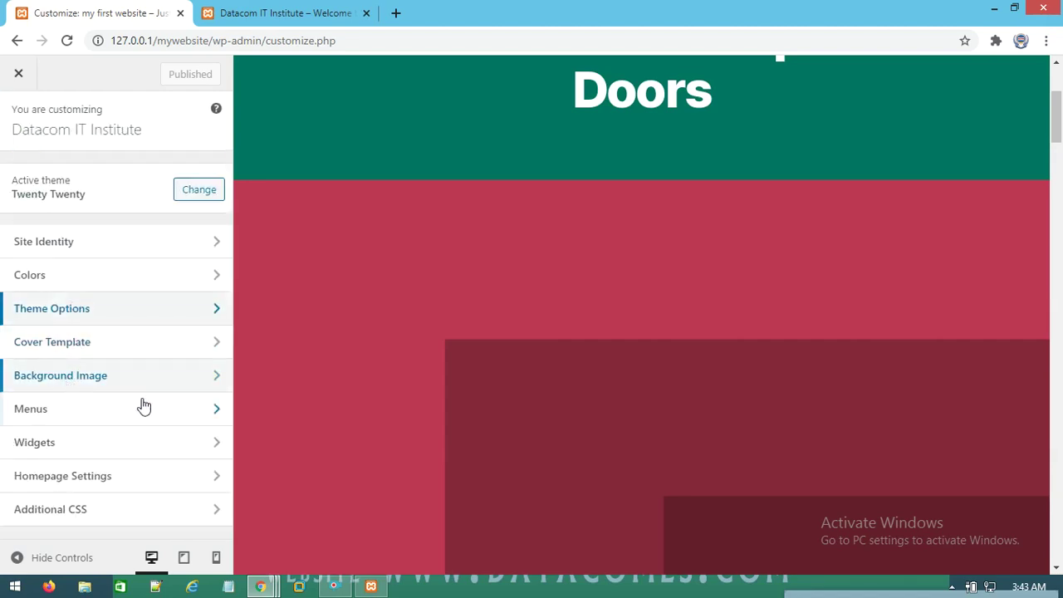
click(181, 380)
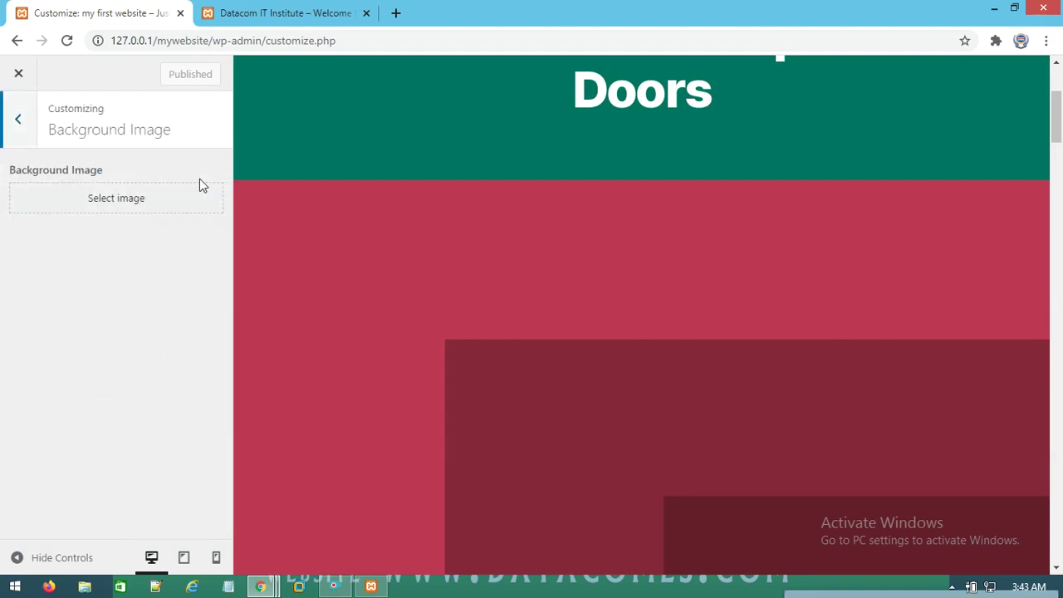
scroll(398, 265, down, 4)
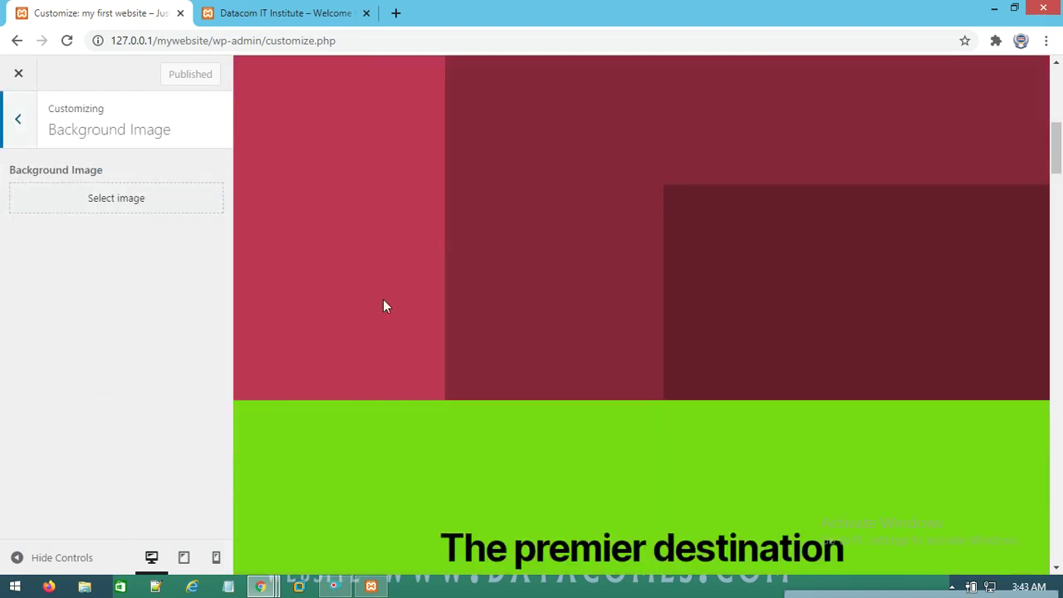
click(132, 203)
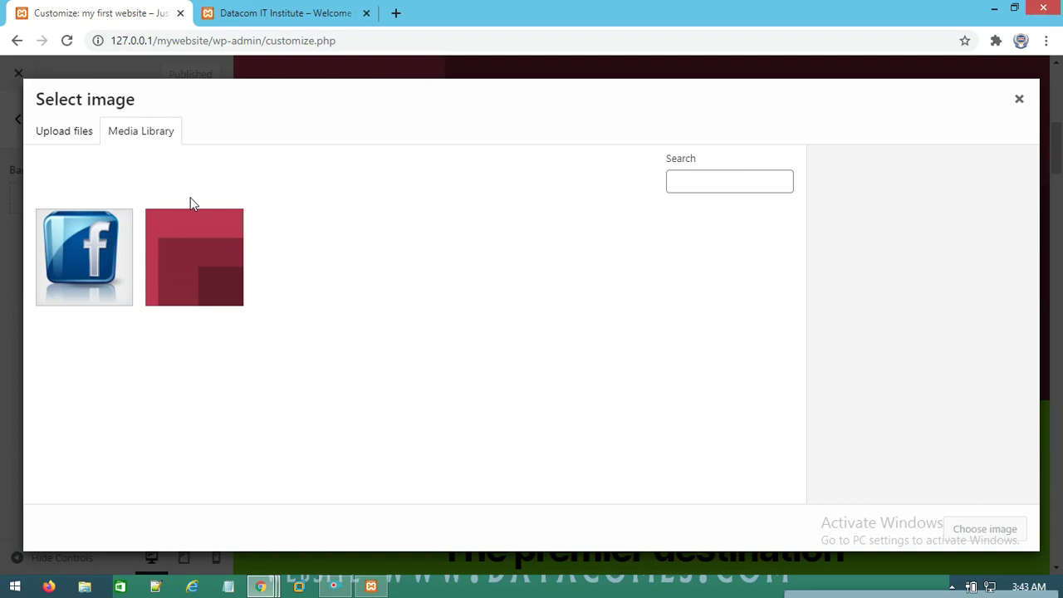
click(84, 249)
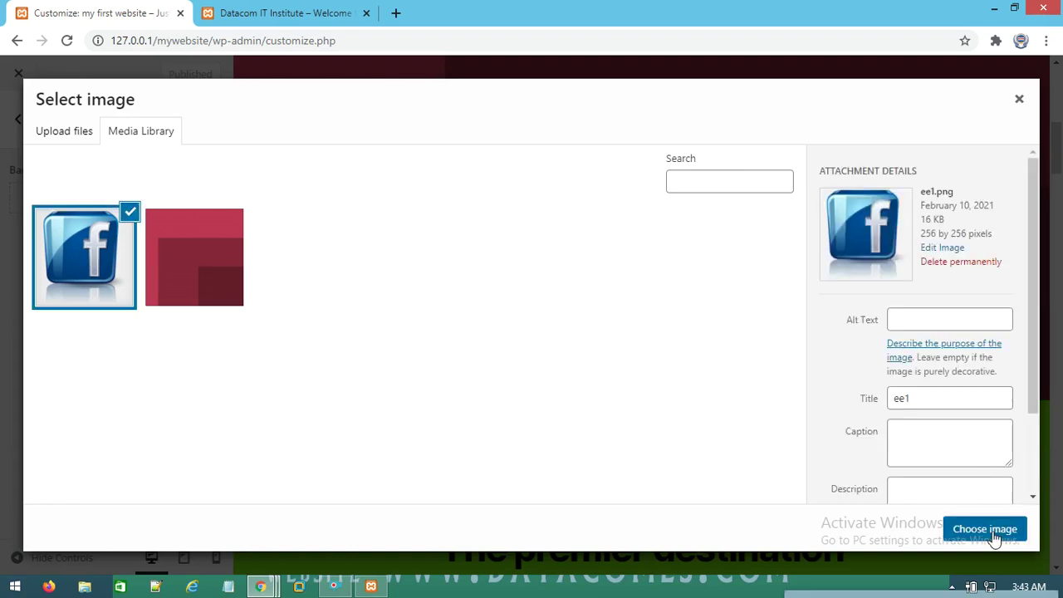
click(993, 531)
Remove the Facebook background image and go back to the main customizer options
scroll(440, 310, down, 6)
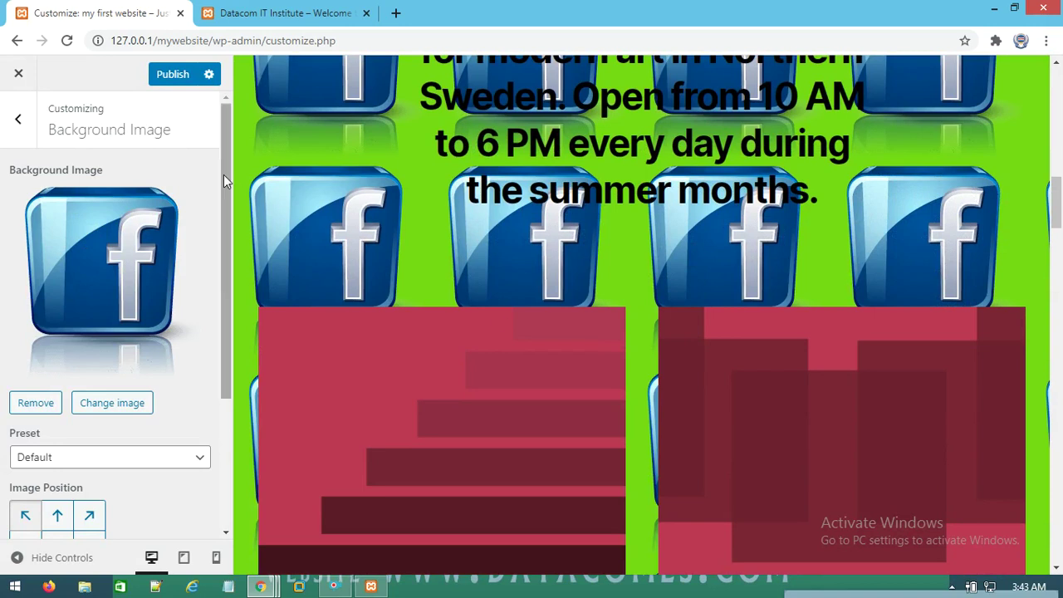
click(37, 405)
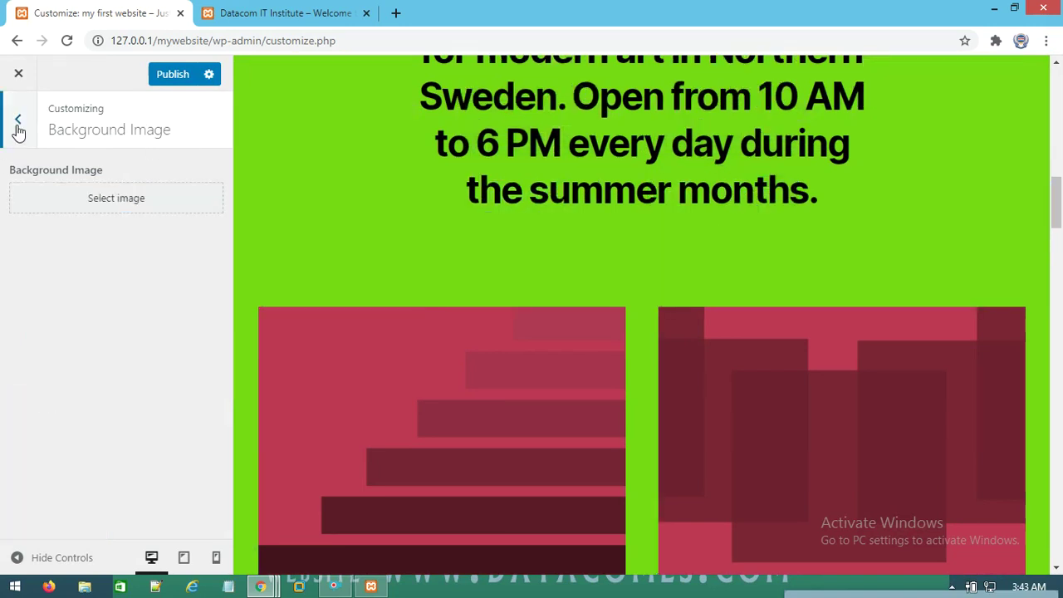
click(18, 121)
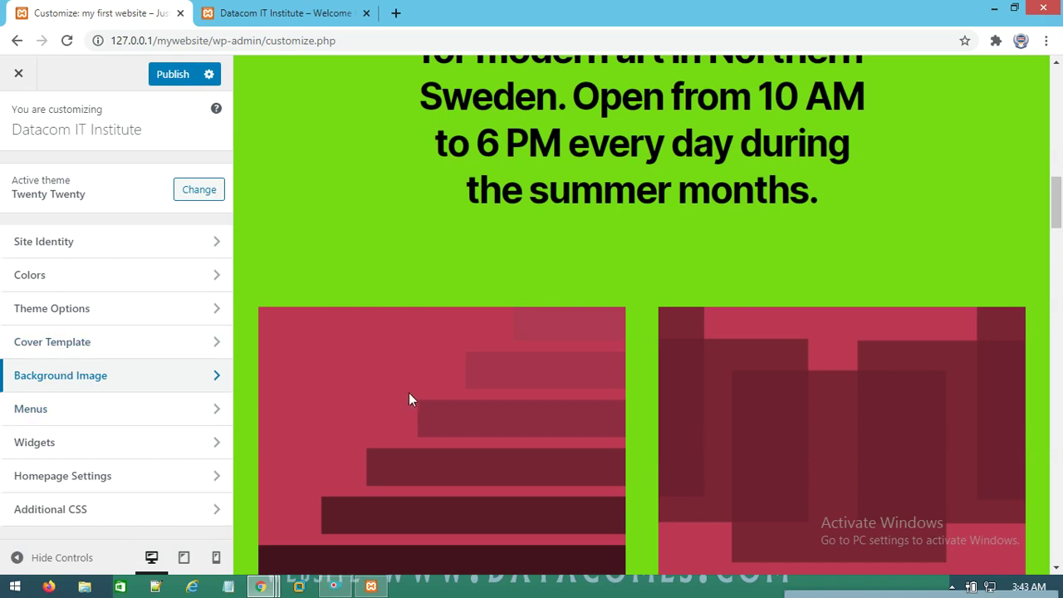
scroll(407, 392, up, 6)
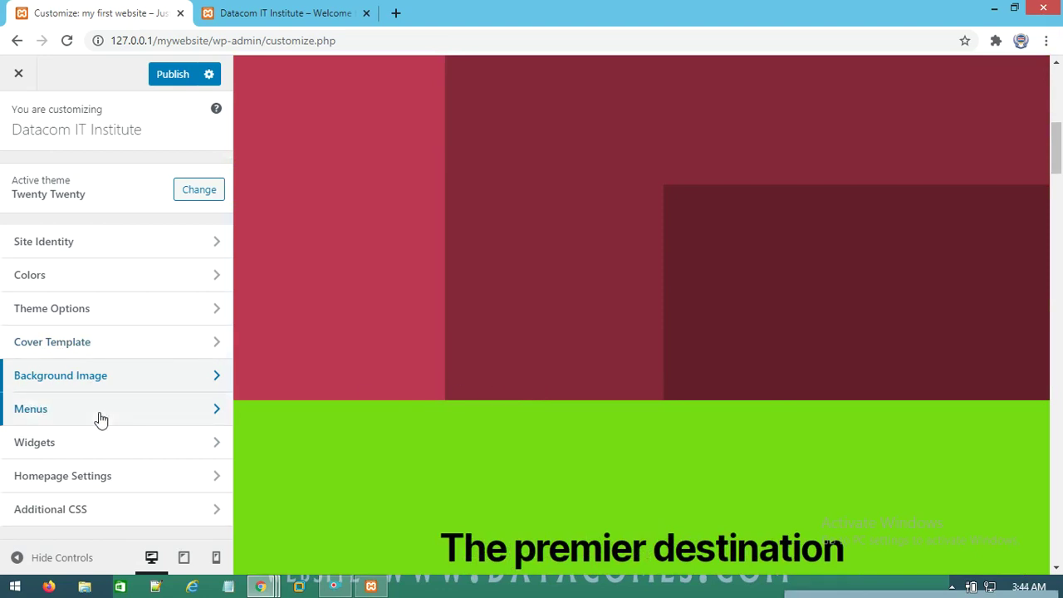
Publish the customizer changes and close the Customizer
scroll(555, 432, up, 4)
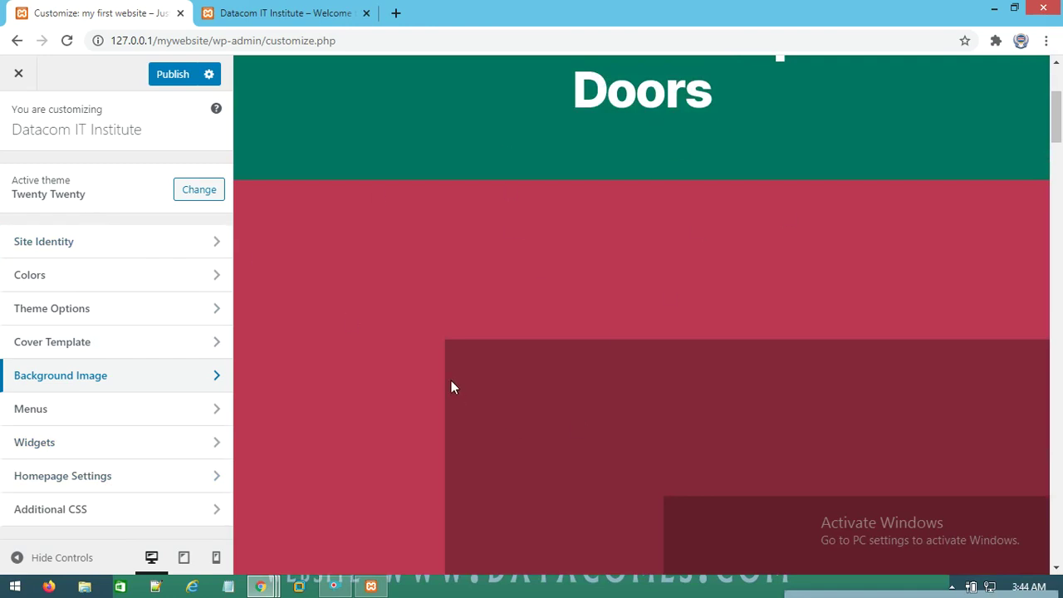
click(164, 80)
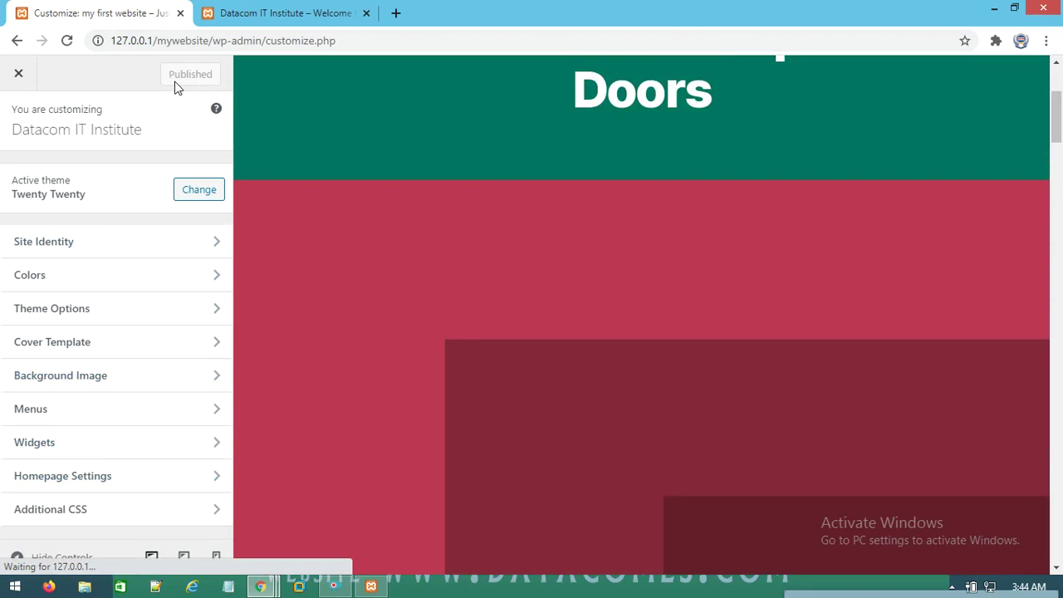
click(17, 76)
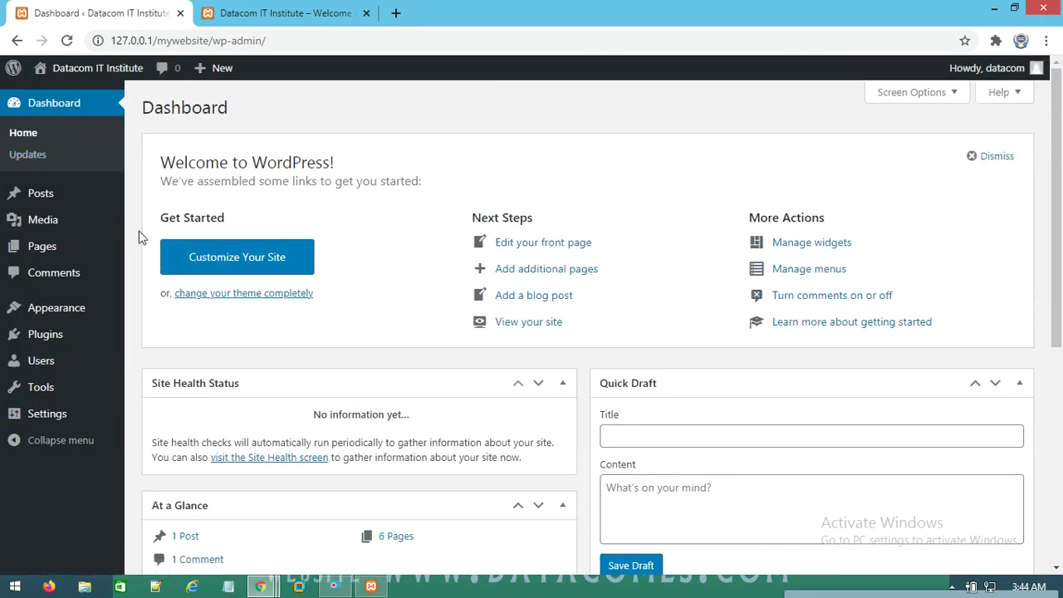
Reload the live site tab to load the published changes
click(283, 13)
right_click(314, 259)
click(375, 311)
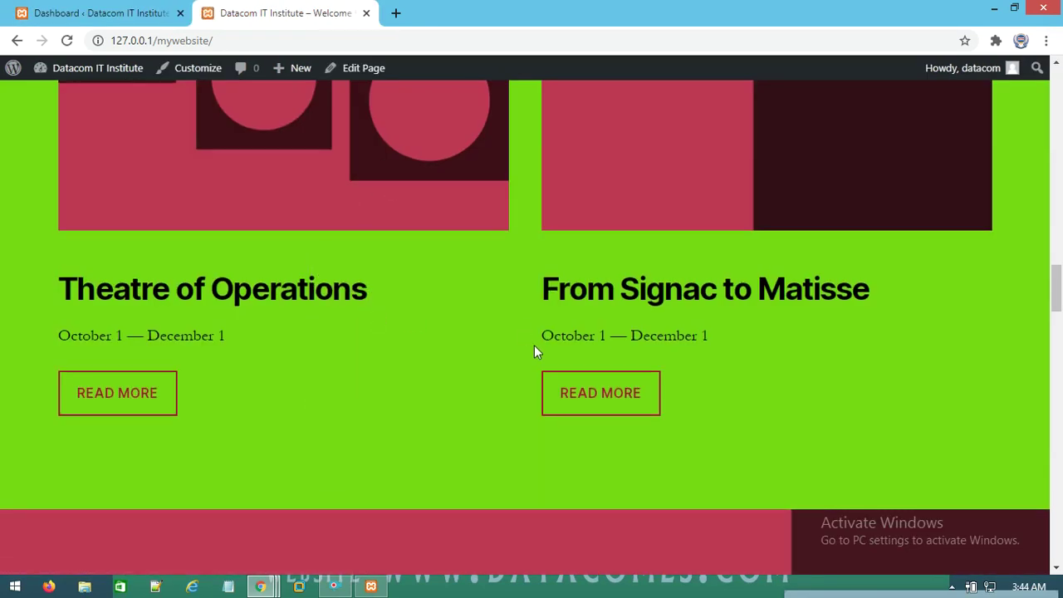
scroll(530, 340, up, 15)
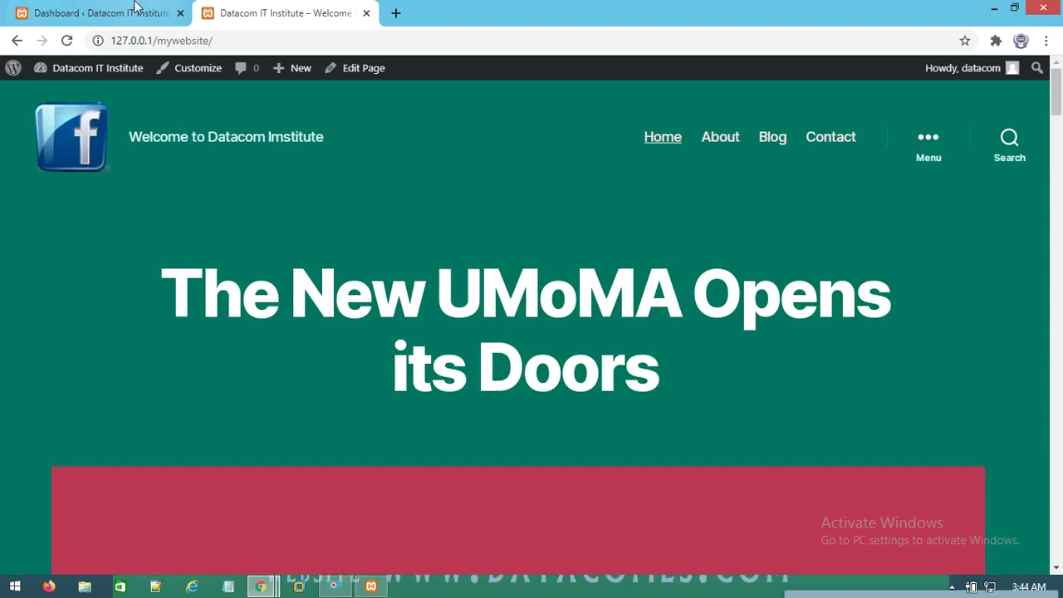
Scroll through the refreshed homepage, checking the logo, teal header and green background
click(137, 12)
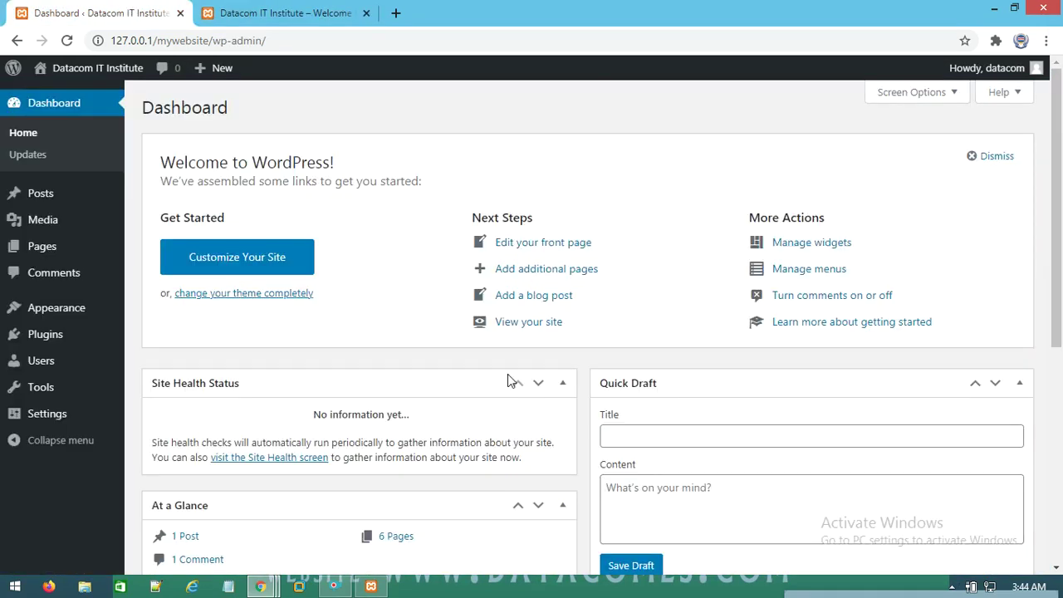
click(287, 12)
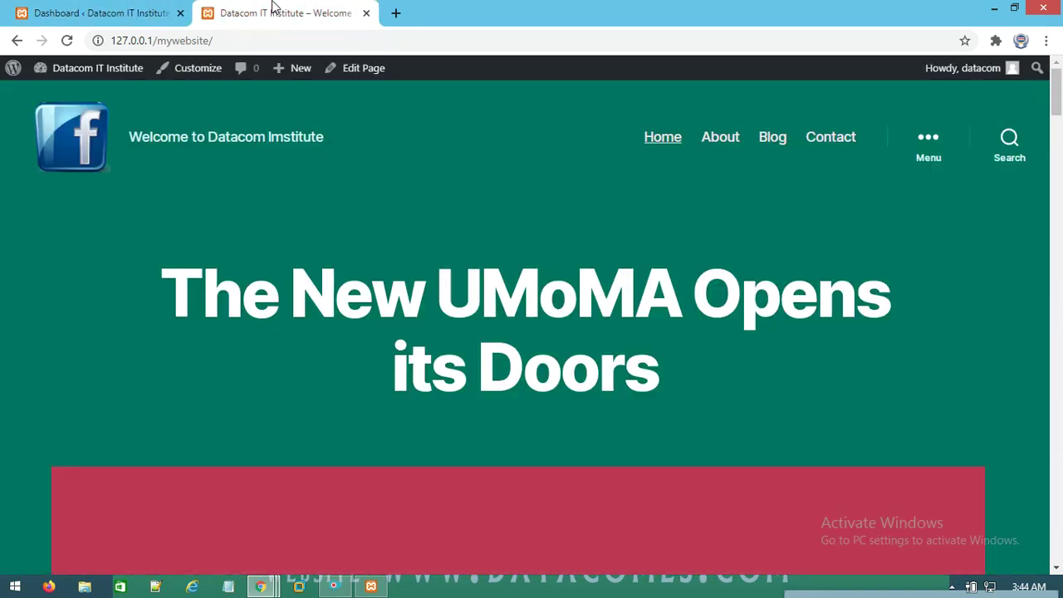
drag(1057, 87, 1059, 191)
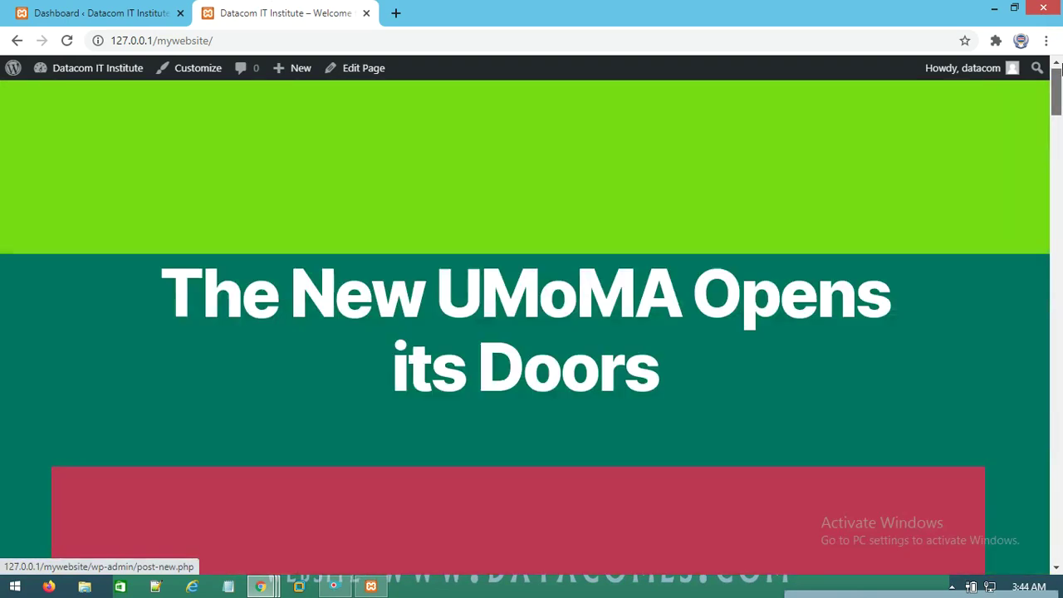
drag(1060, 191, 1058, 83)
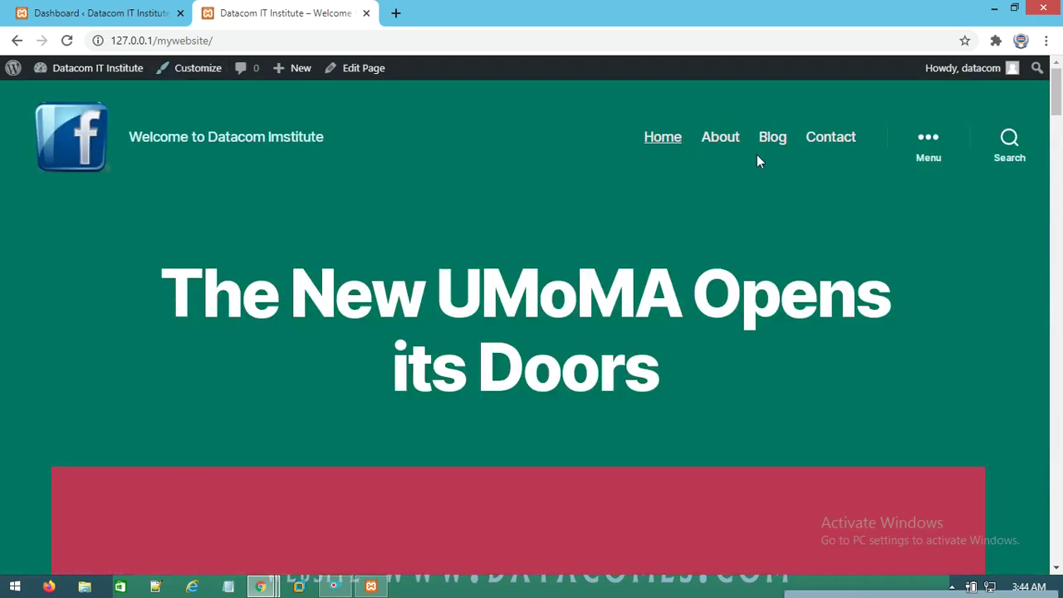
scroll(735, 253, down, 1)
scroll(735, 253, down, 20)
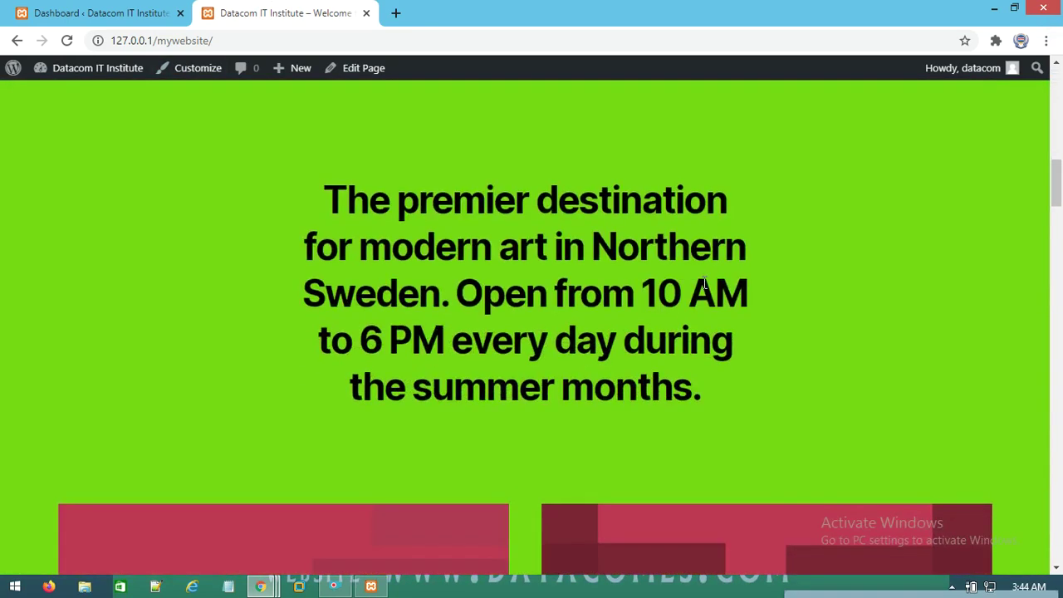
scroll(653, 359, down, 20)
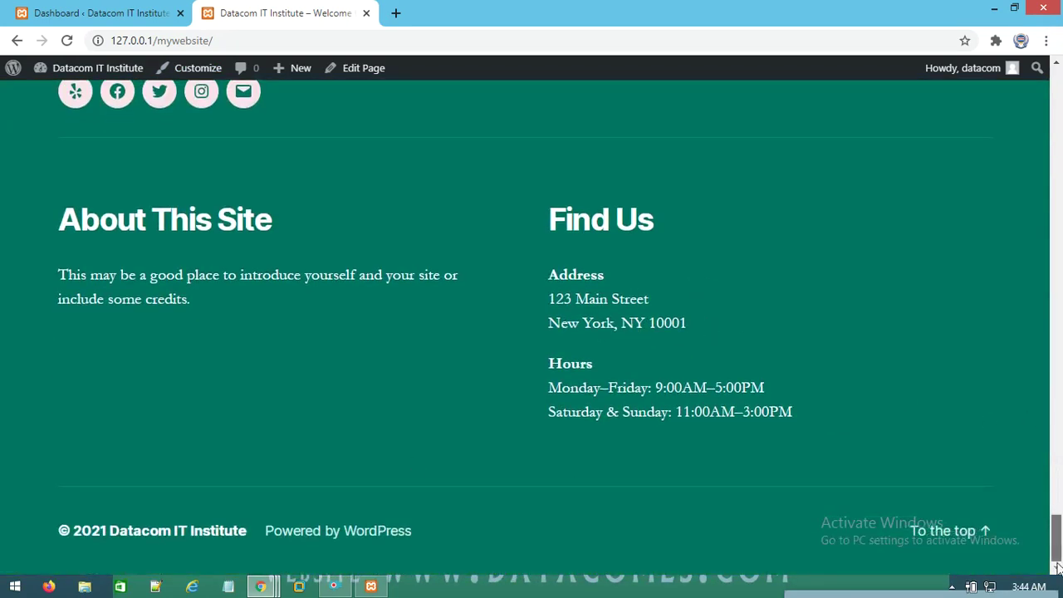
drag(1058, 540, 1024, 270)
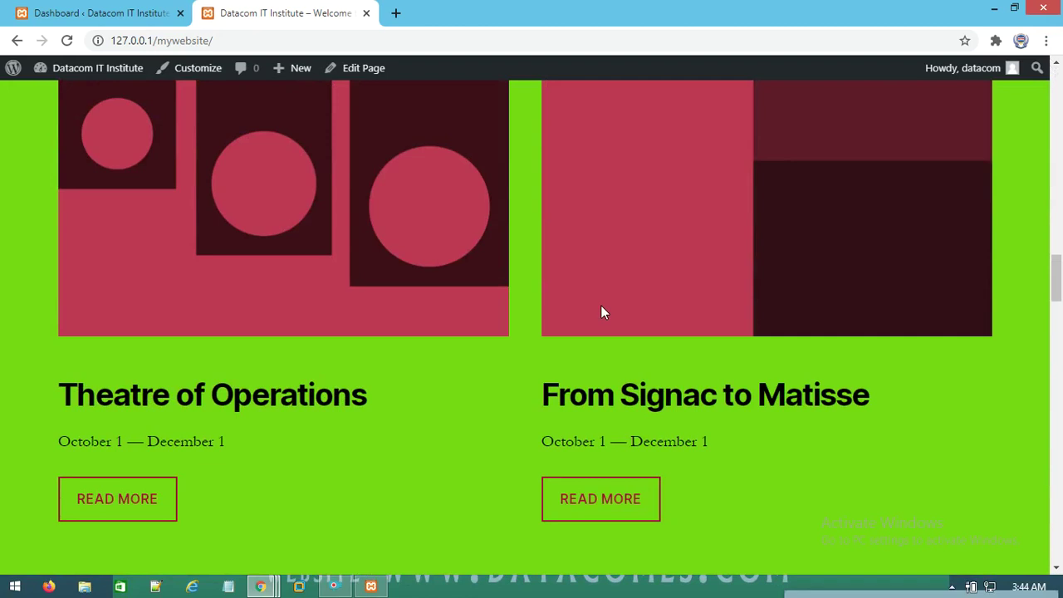
scroll(577, 322, up, 10)
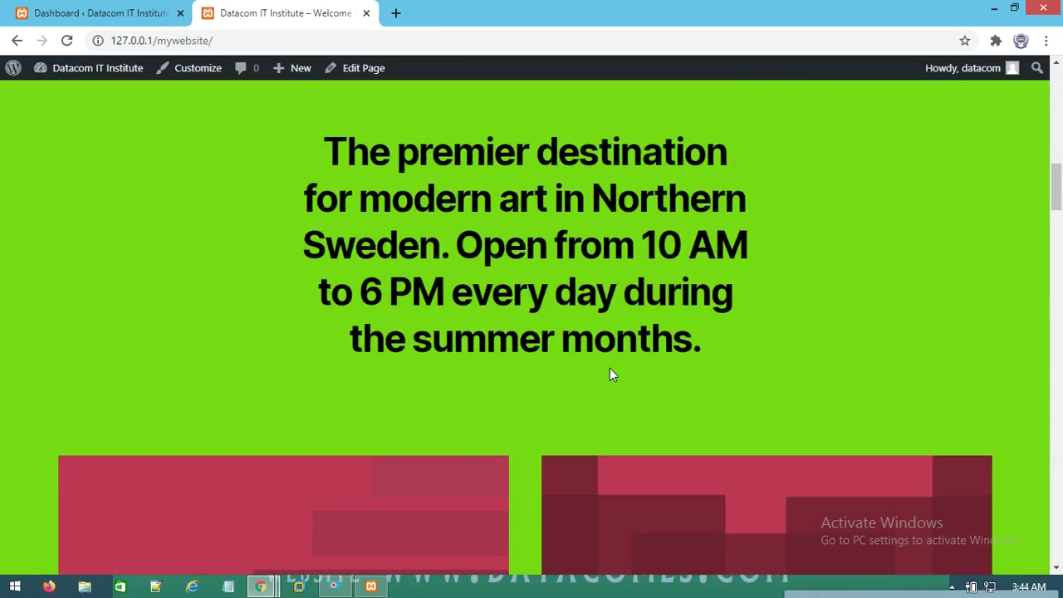
scroll(610, 368, up, 12)
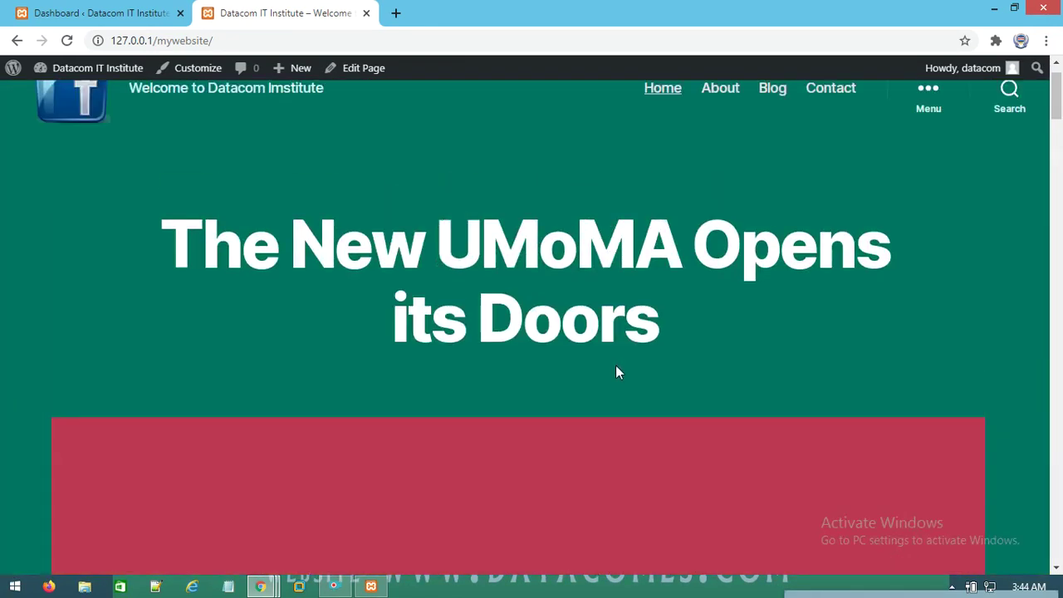
scroll(616, 372, down, 10)
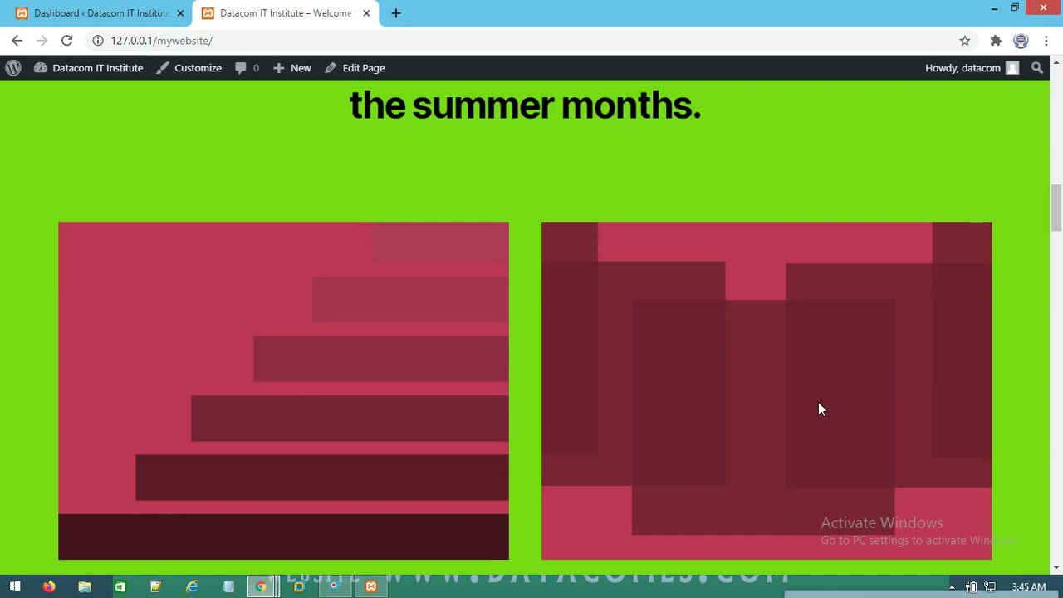
Look over the homepage once more, then go back to the admin Dashboard tab
click(87, 13)
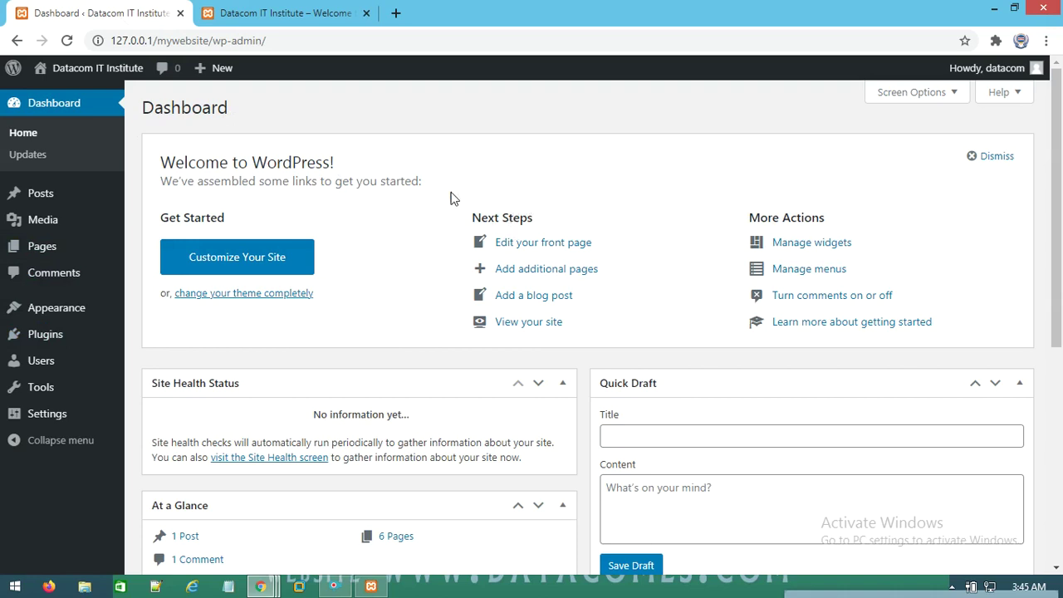
click(290, 10)
scroll(515, 406, down, 10)
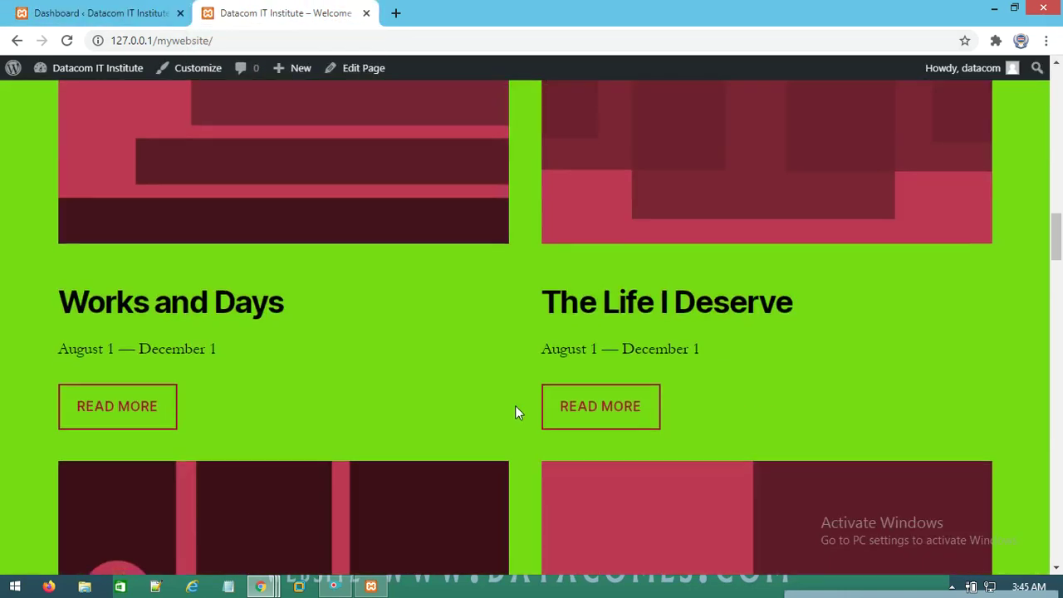
scroll(515, 407, down, 2)
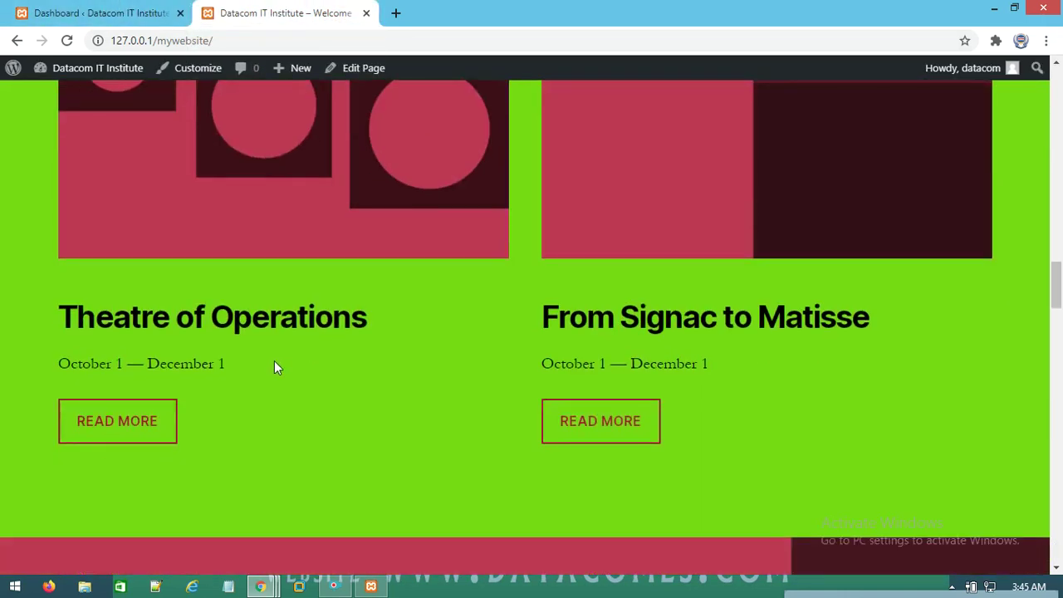
scroll(251, 244, up, 10)
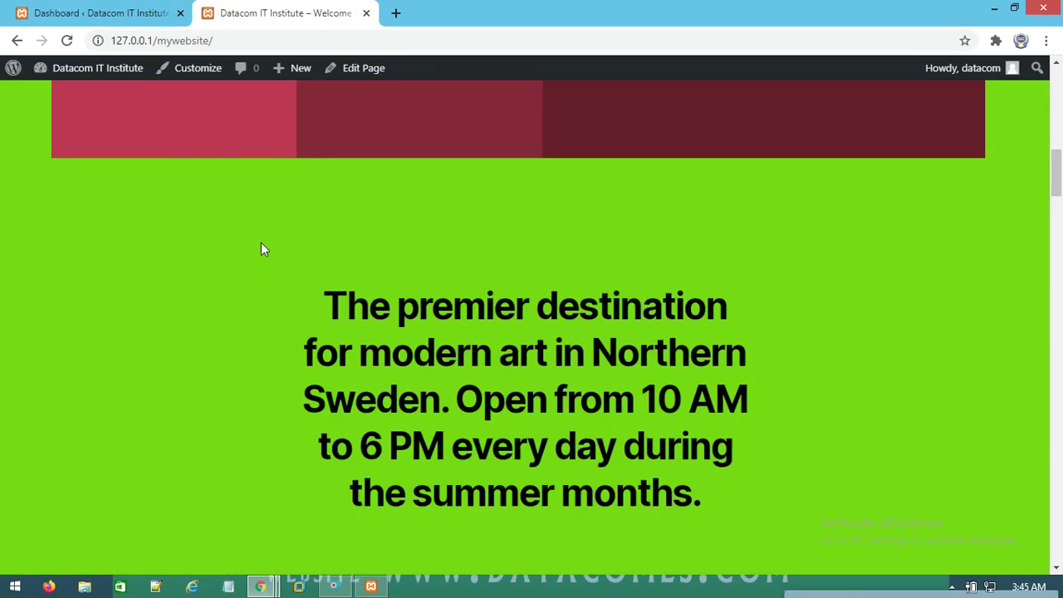
scroll(329, 292, up, 5)
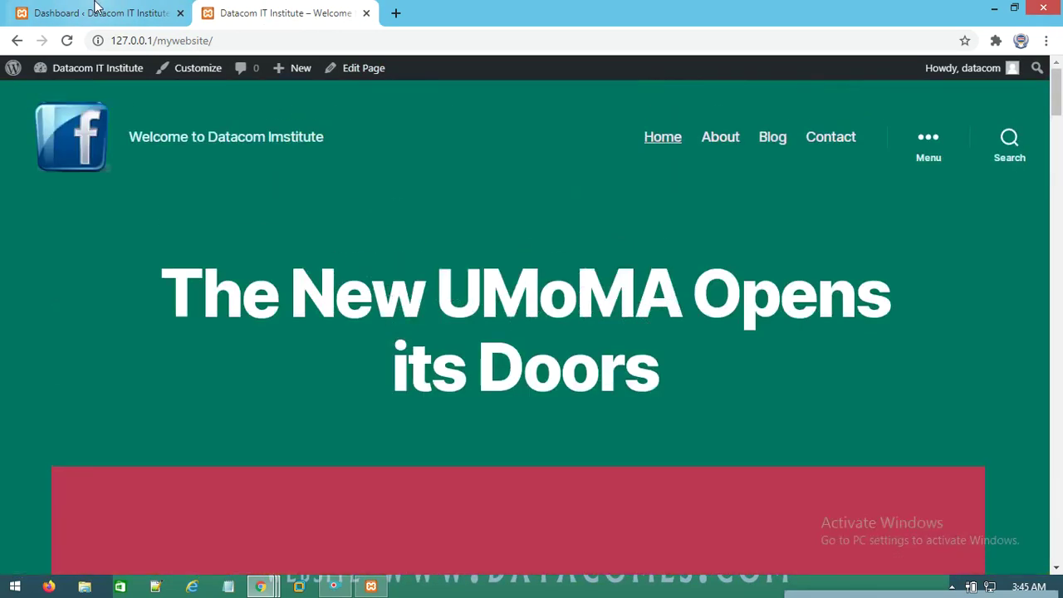
click(98, 12)
mouse_move(47, 250)
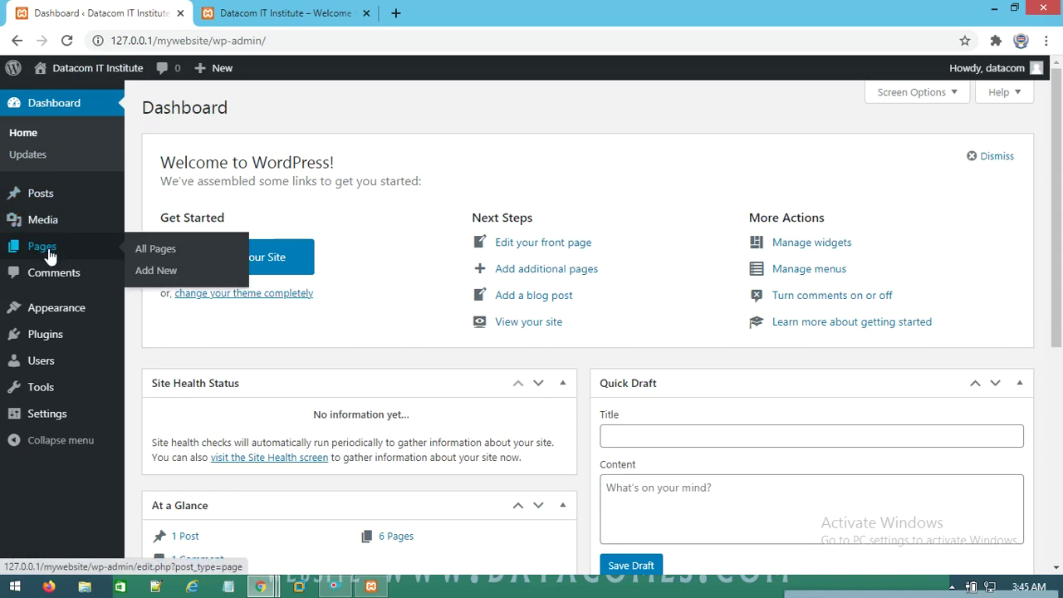
click(405, 13)
Search Google for 'guwahati university' and open the Gauhati University website
click(316, 41)
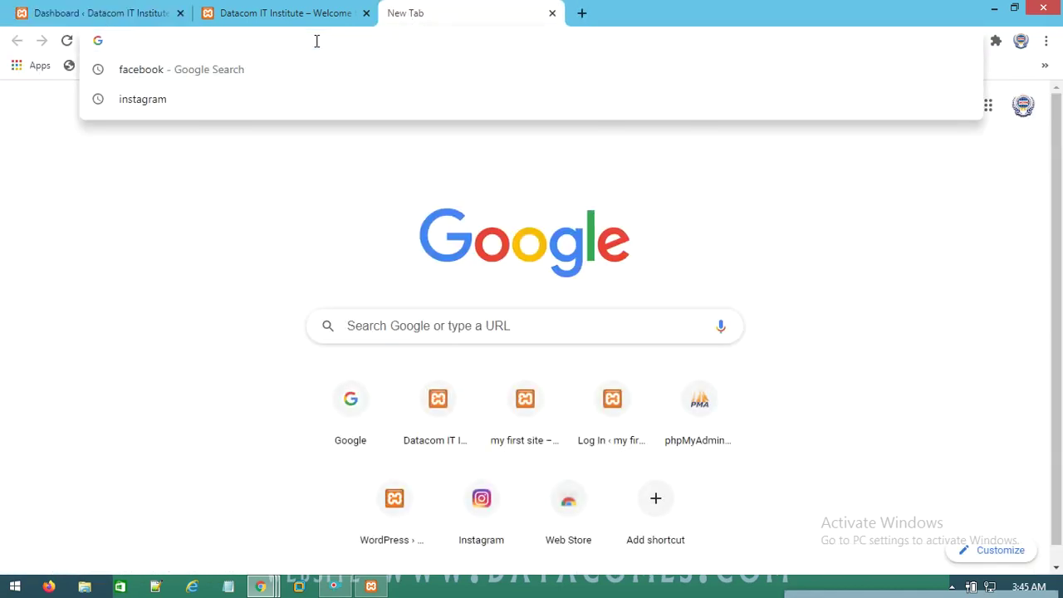
click(221, 283)
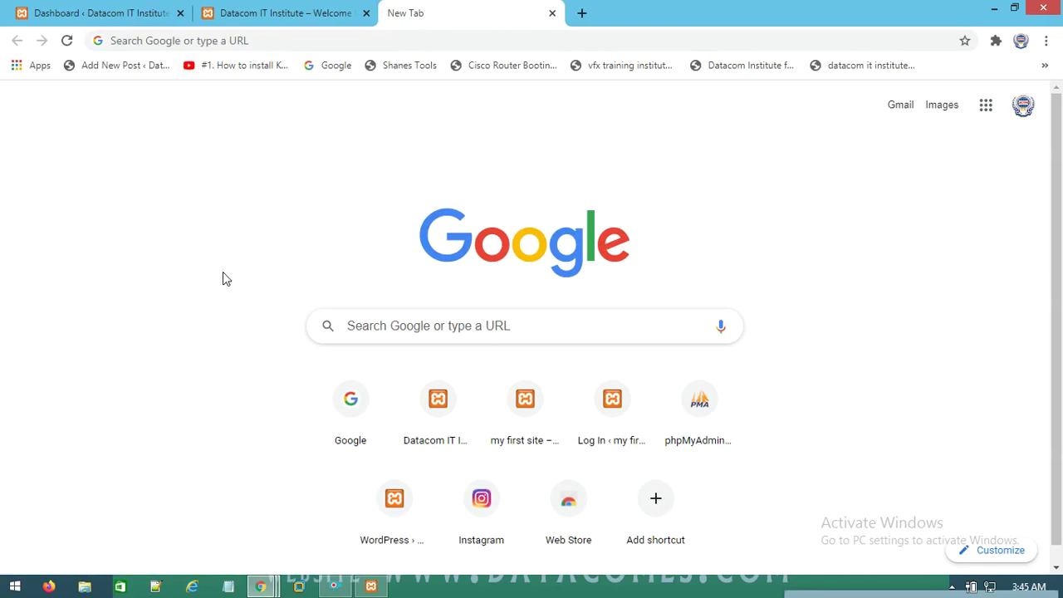
click(353, 400)
click(391, 226)
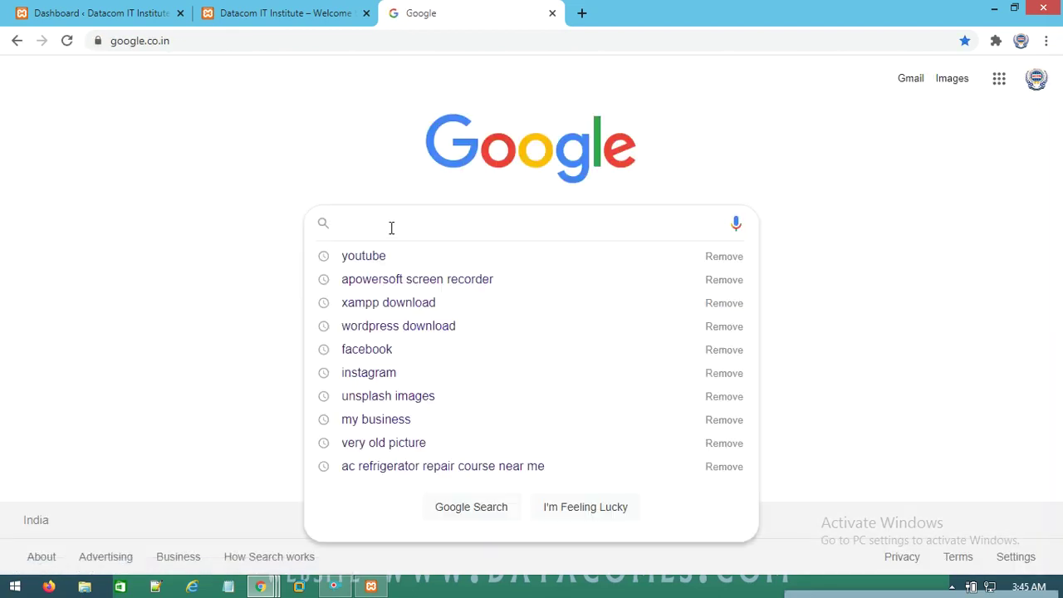
text(guwahati university)
key(Return)
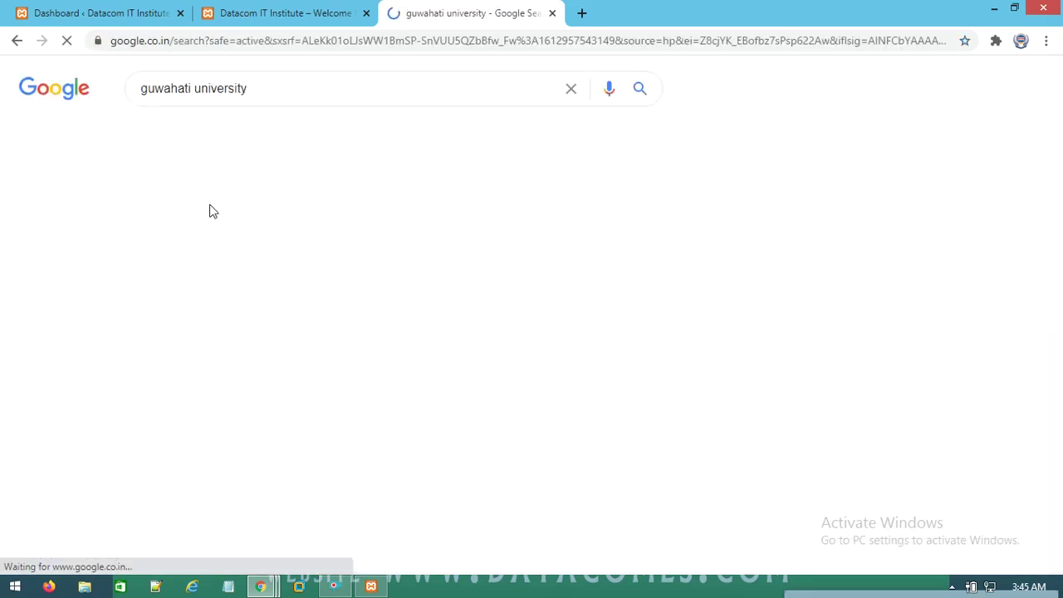
click(204, 276)
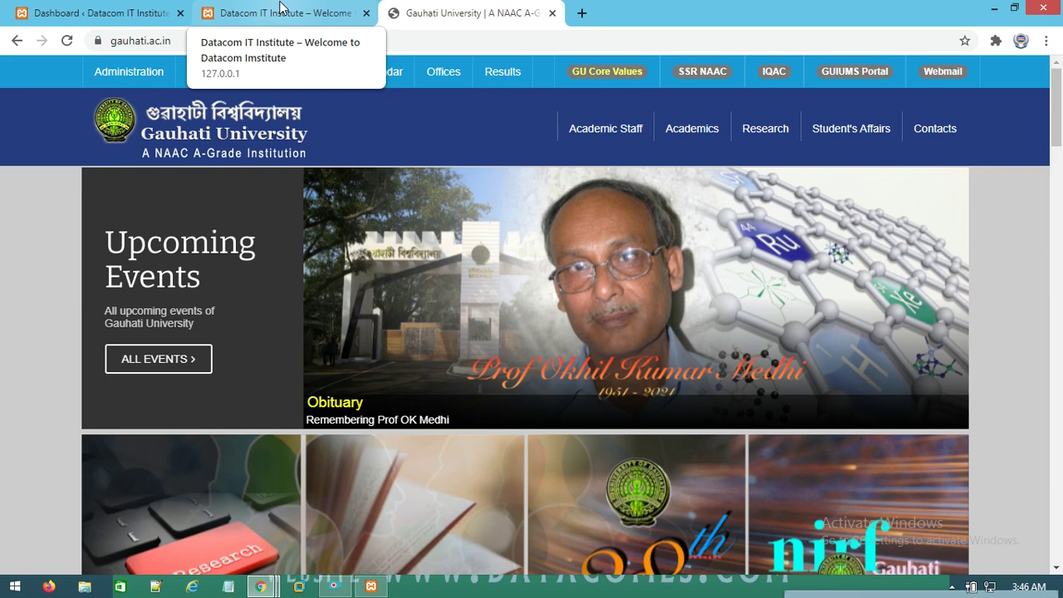
click(281, 10)
Scroll the Datacom IT Institute front page from the teal header down to the membership block
scroll(564, 429, down, 10)
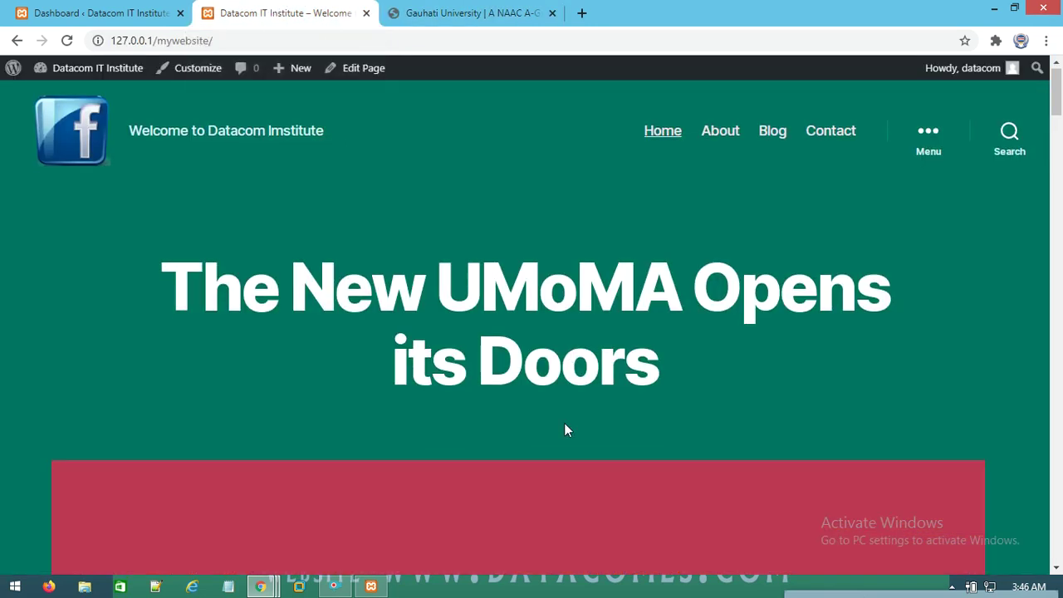
scroll(371, 479, down, 15)
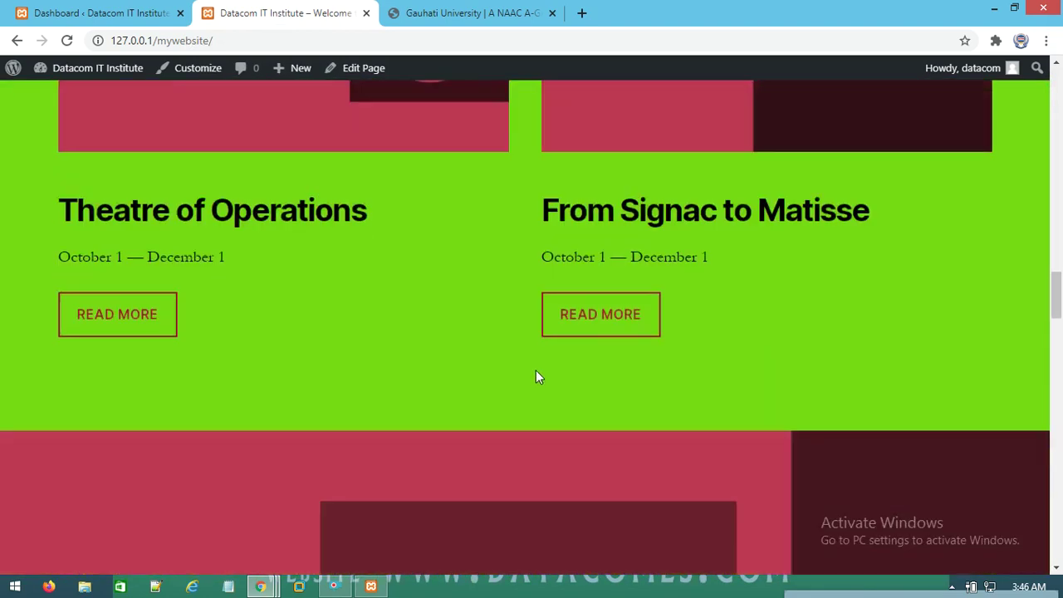
scroll(534, 374, up, 3)
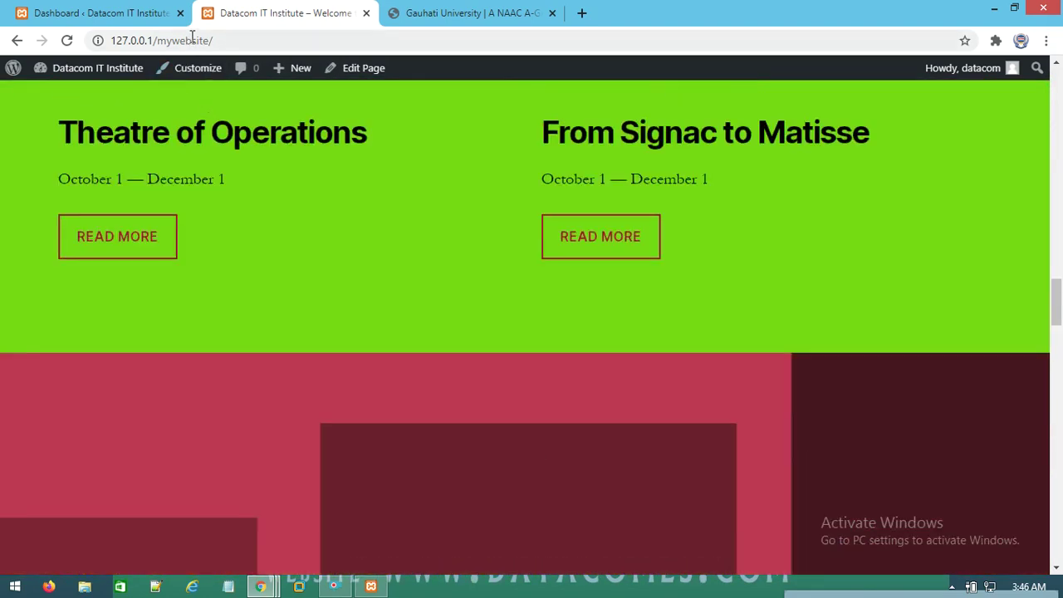
click(219, 39)
scroll(499, 357, down, 10)
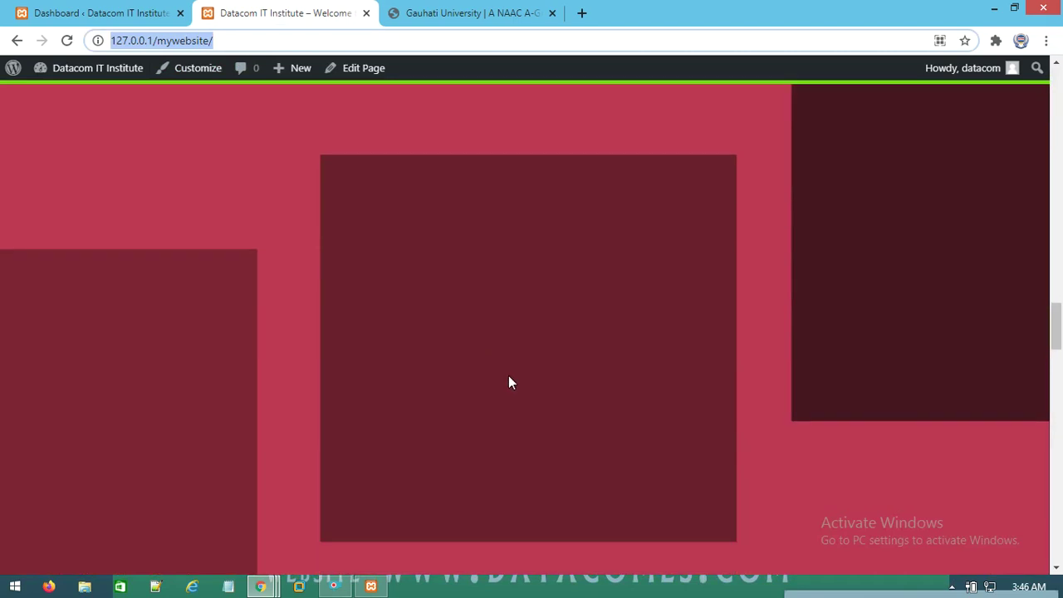
scroll(525, 349, down, 5)
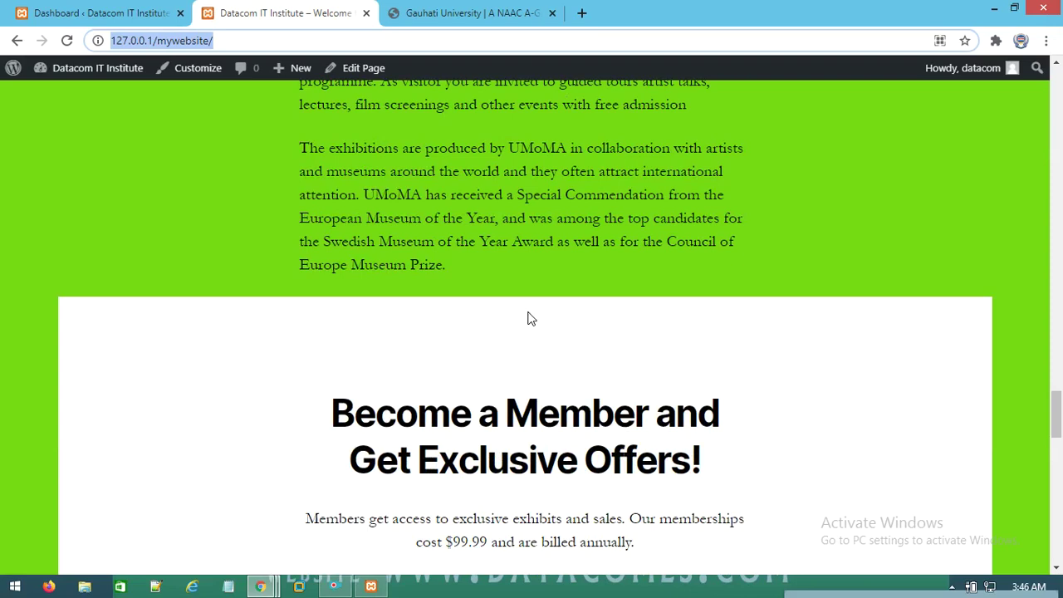
click(48, 10)
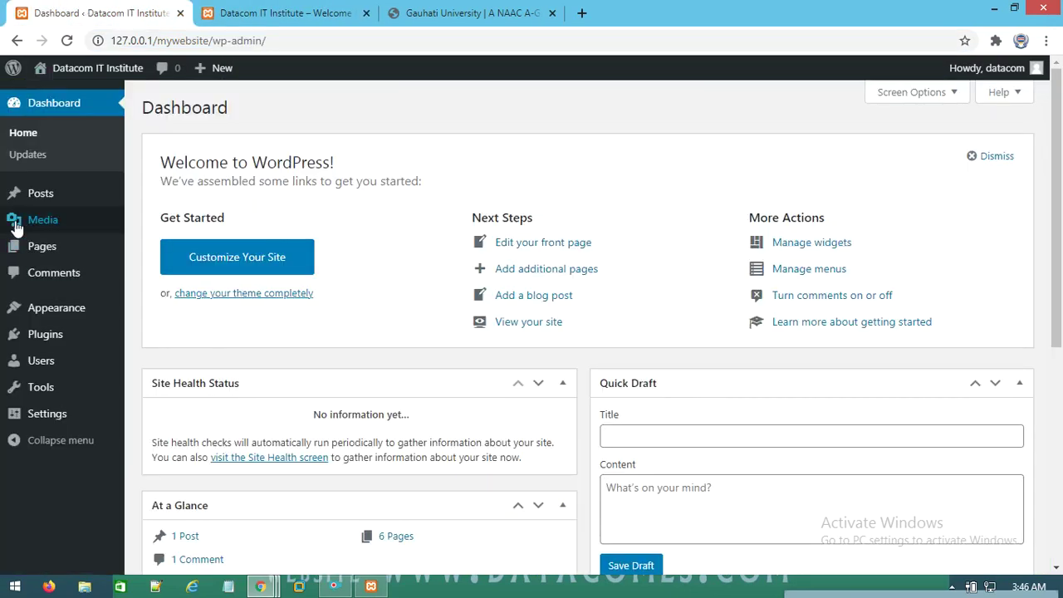
Open the admin All Pages list of 7 pages, then return to the front-page tab
mouse_move(25, 218)
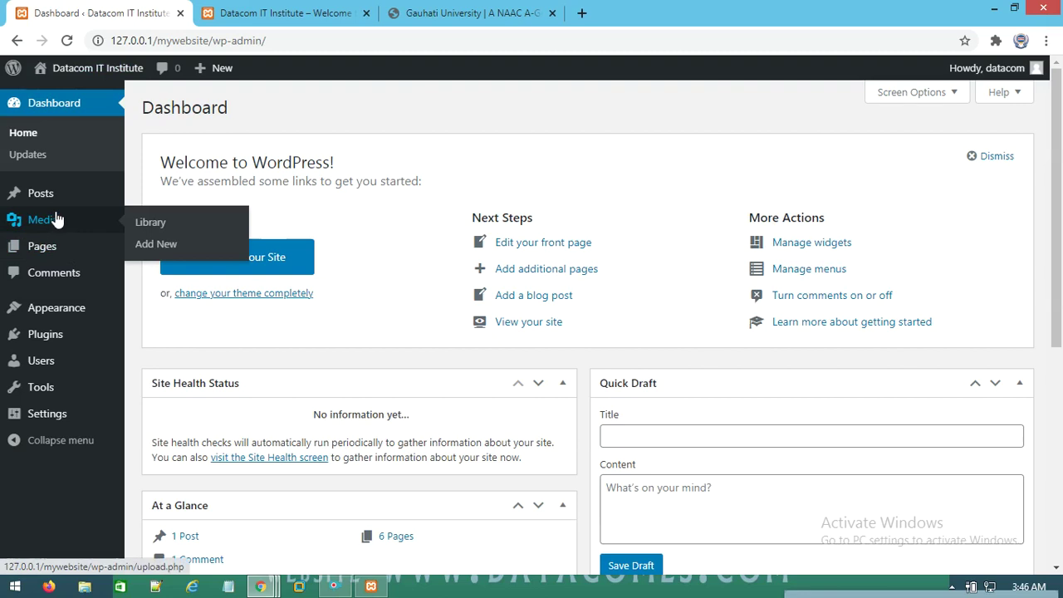
mouse_move(58, 253)
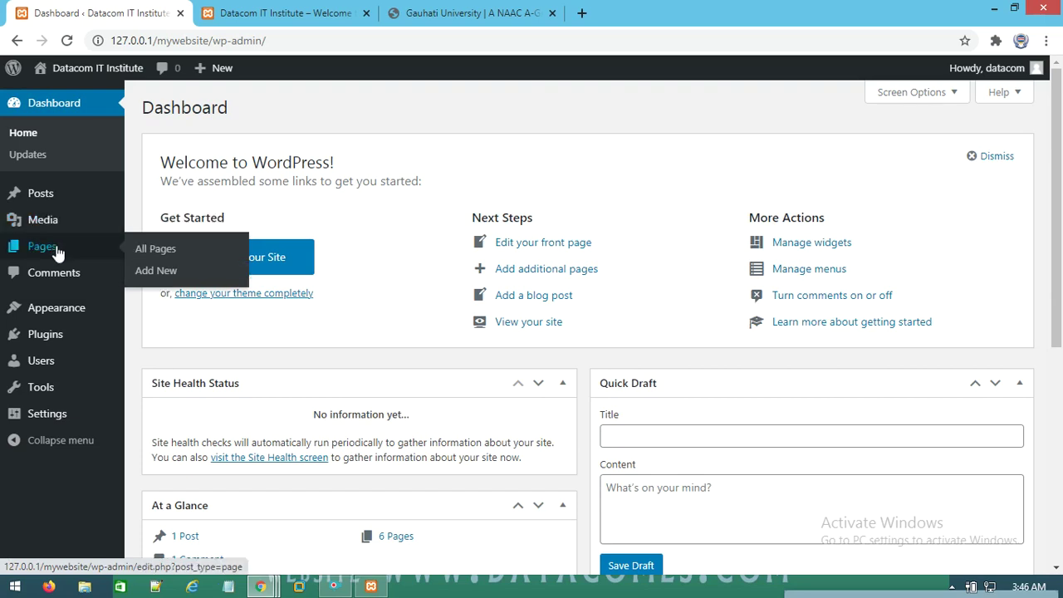
click(166, 259)
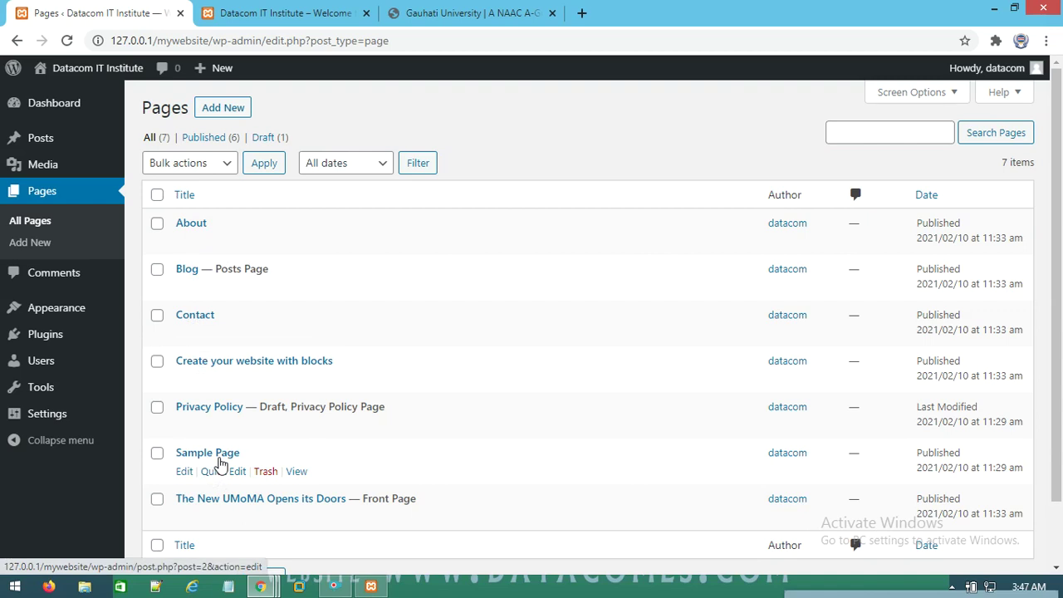
click(309, 10)
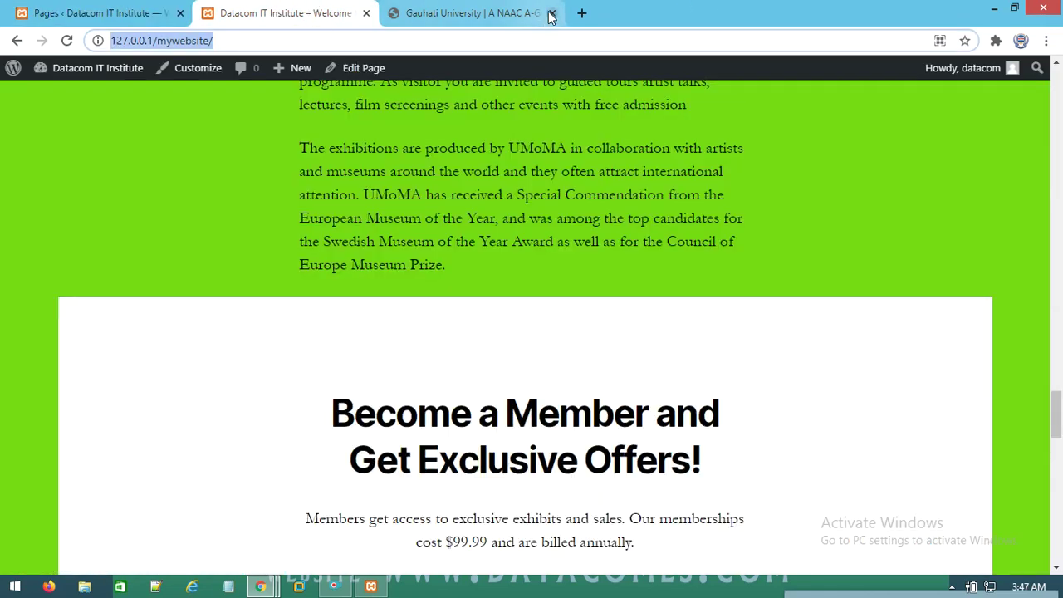
click(551, 14)
scroll(478, 195, up, 20)
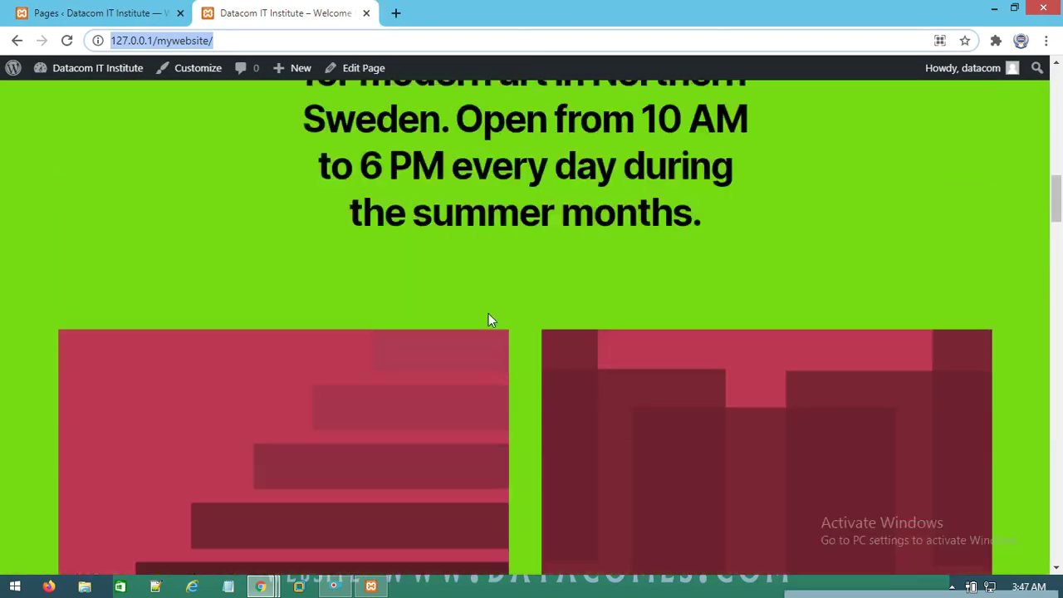
Visit the About, Blog and Contact pages to check the teal header and green background
scroll(488, 319, up, 6)
scroll(1006, 249, up, 8)
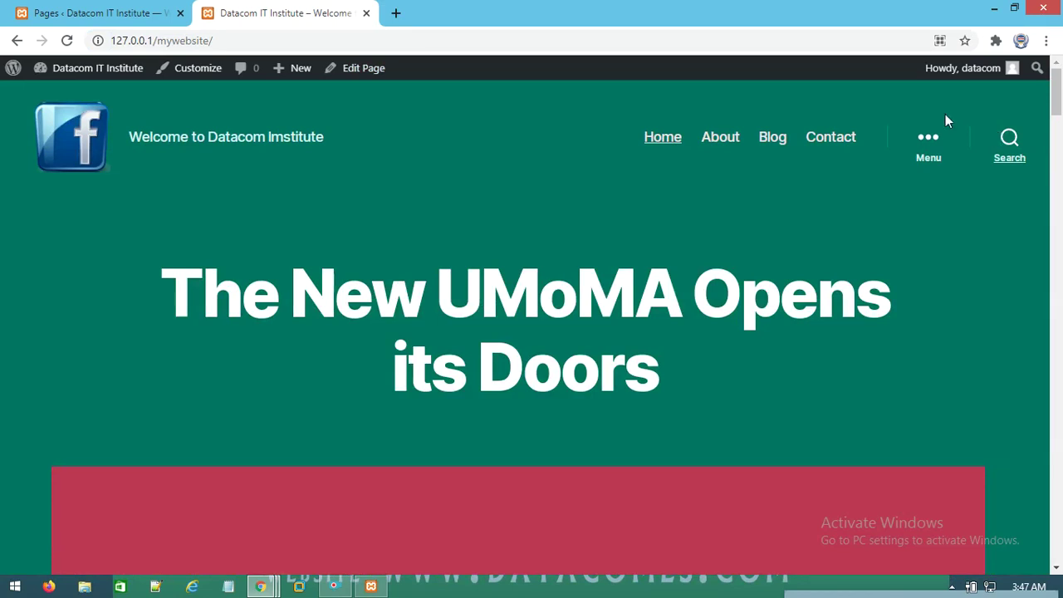
click(721, 138)
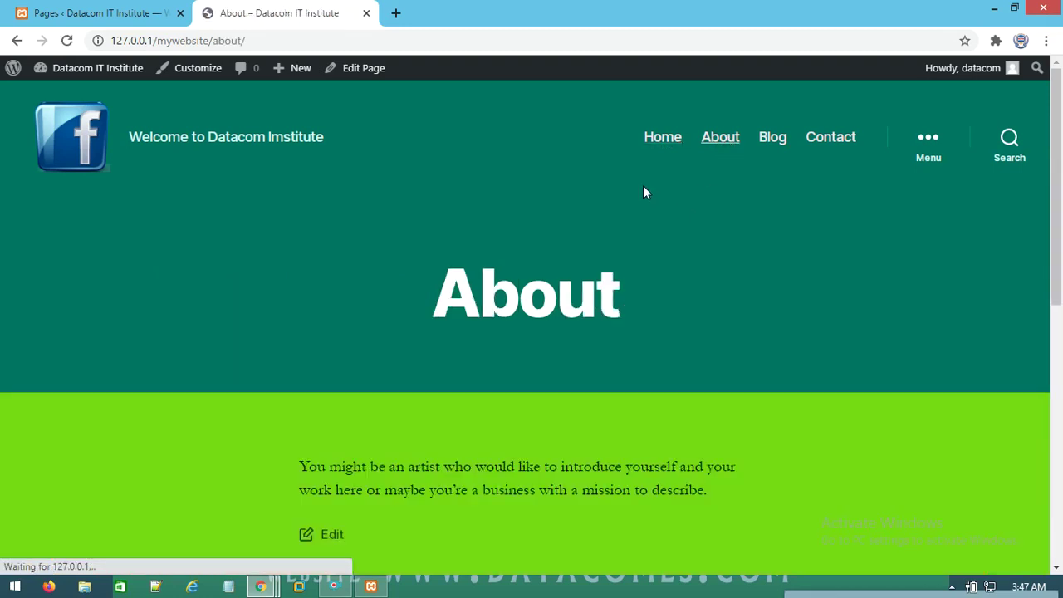
scroll(463, 390, down, 4)
scroll(510, 199, up, 5)
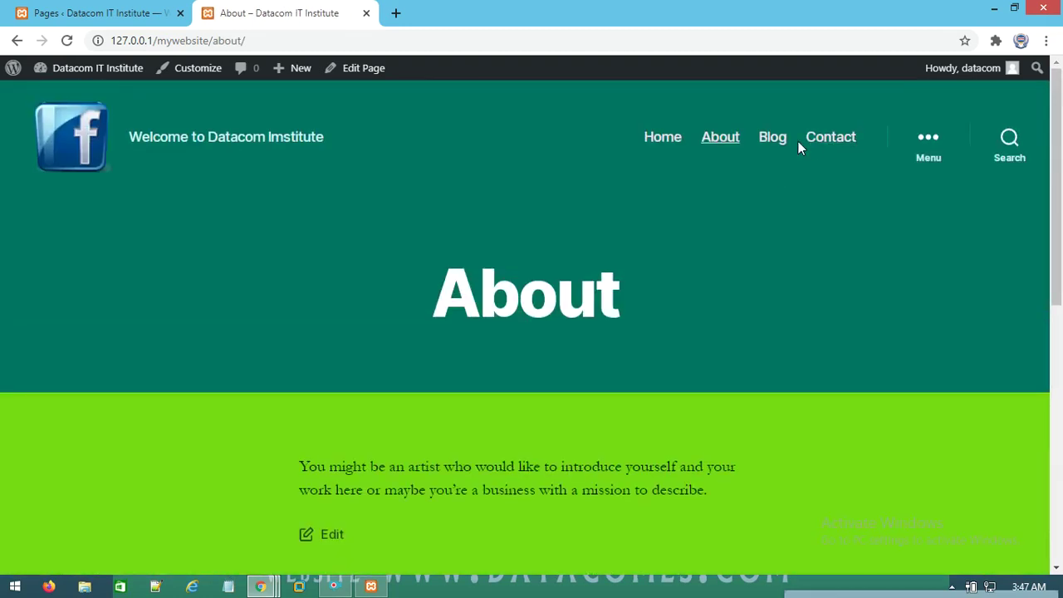
click(772, 138)
scroll(408, 208, down, 3)
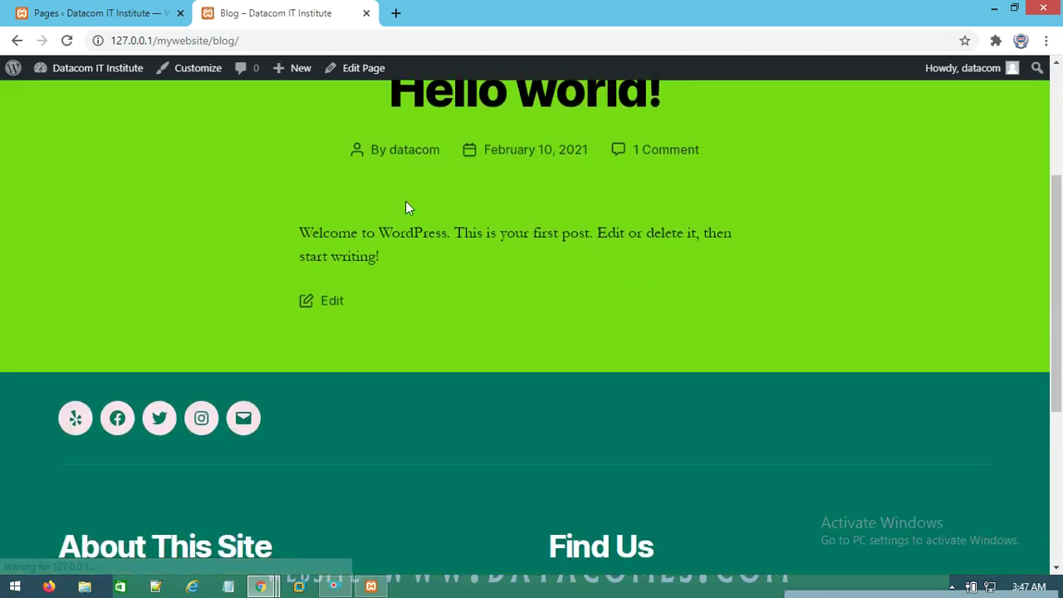
scroll(408, 209, up, 3)
click(847, 138)
scroll(459, 494, down, 3)
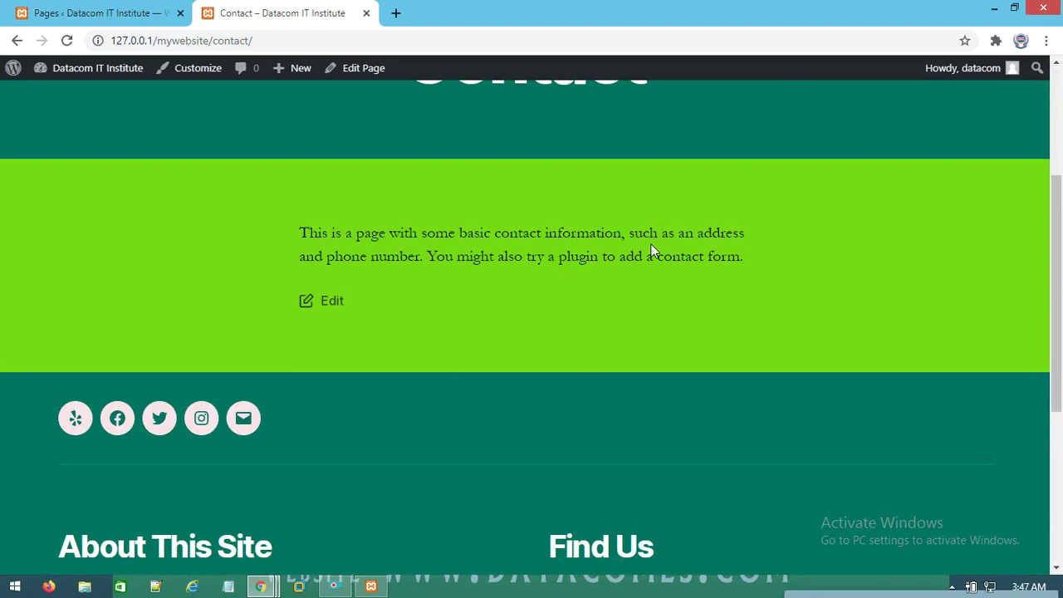
scroll(609, 297, up, 3)
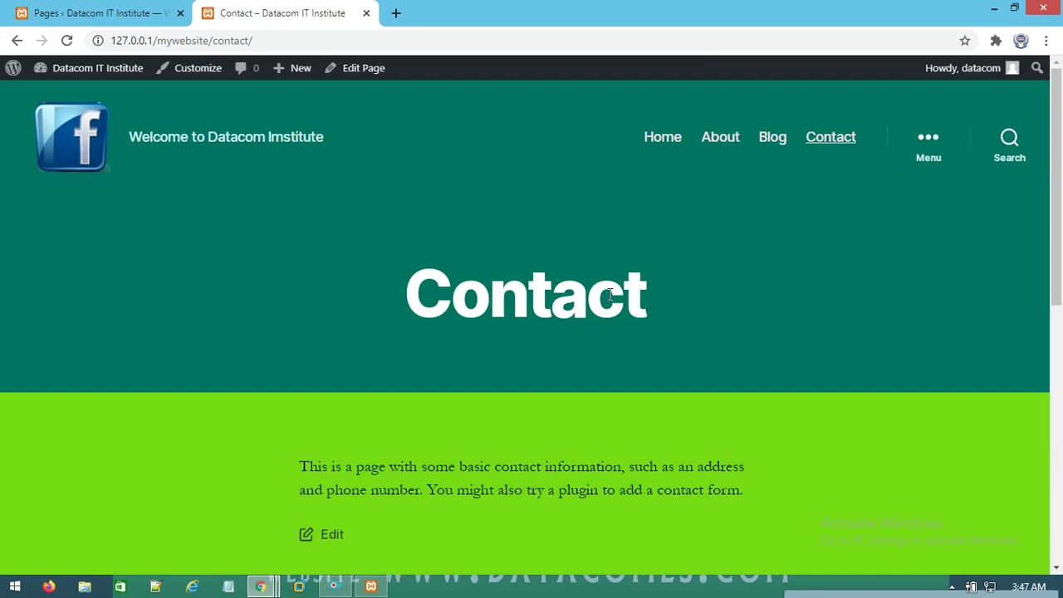
Compare the admin Pages list with the live Contact page, ending on the Pages list
click(46, 12)
scroll(237, 499, down, 1)
scroll(238, 515, up, 1)
click(301, 10)
click(83, 13)
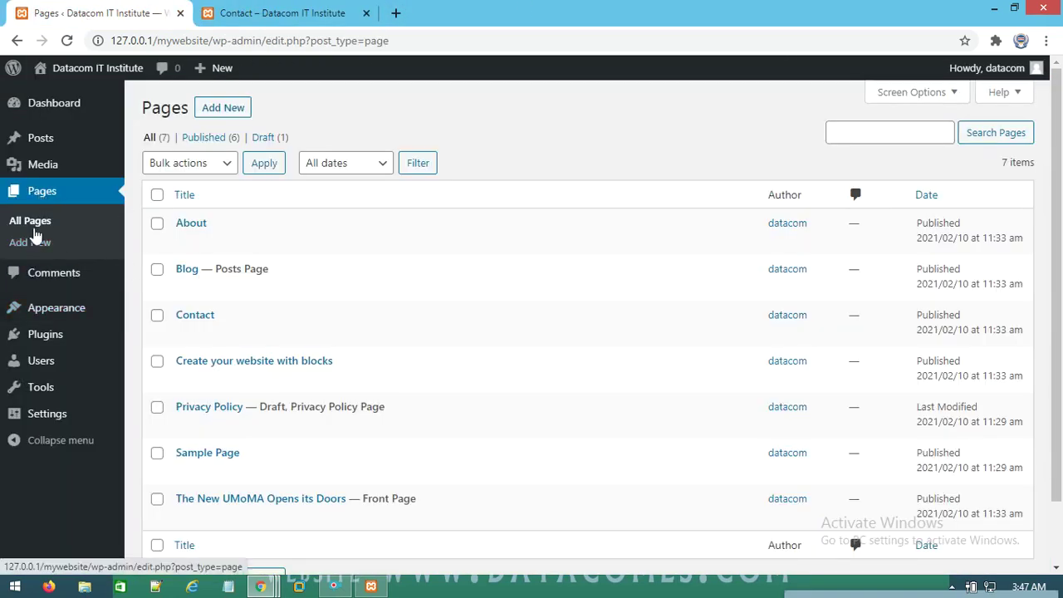
click(34, 228)
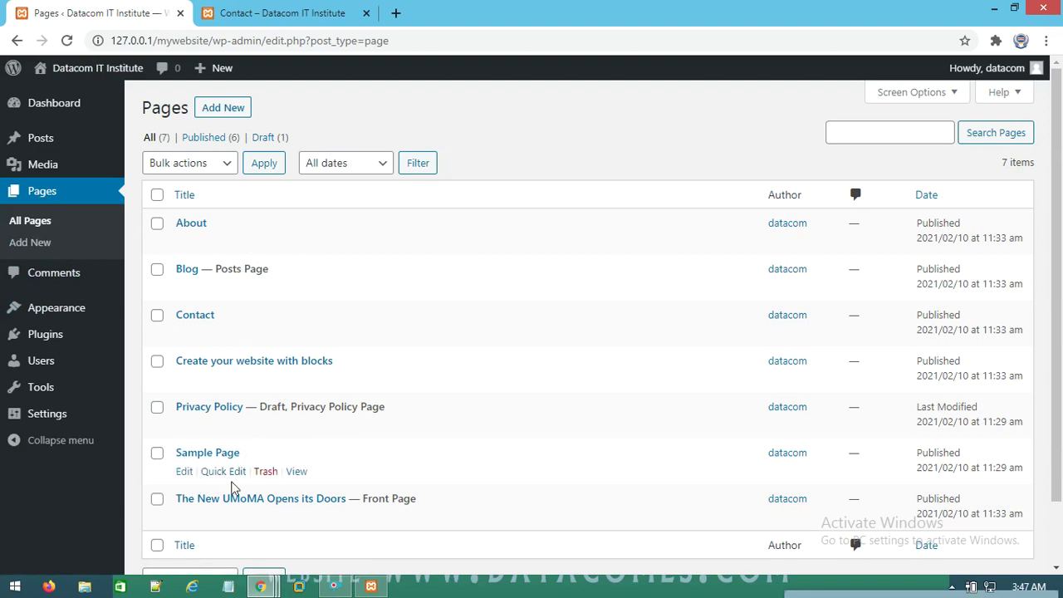
scroll(233, 465, down, 2)
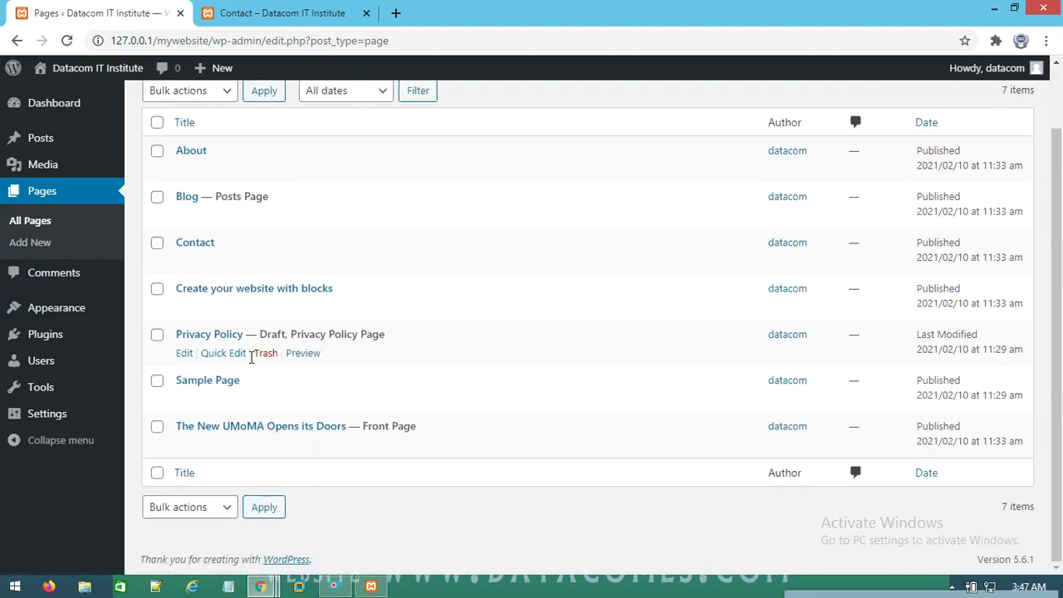
click(274, 12)
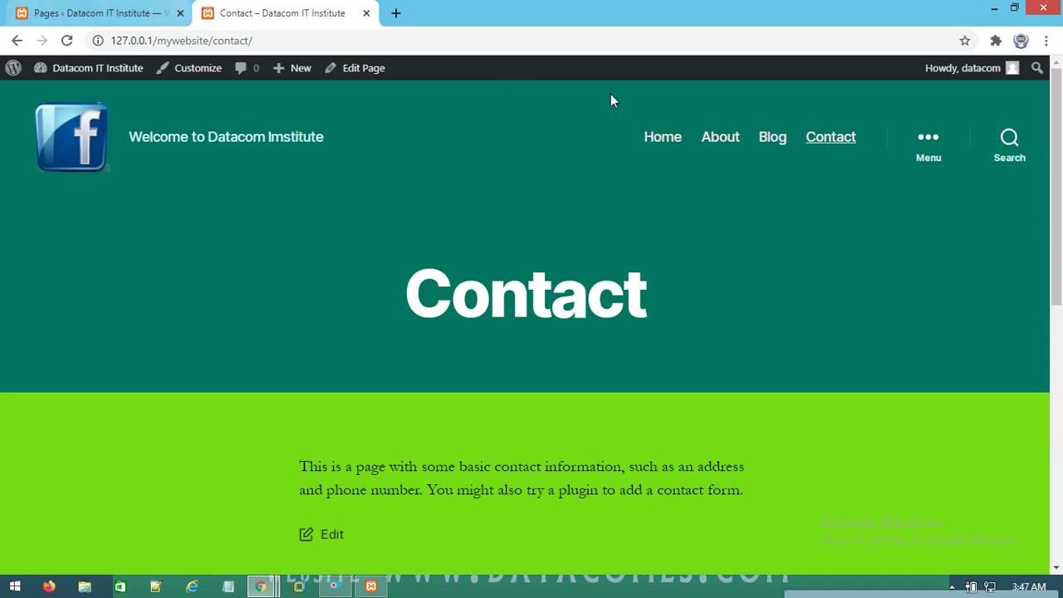
click(138, 10)
scroll(191, 228, up, 2)
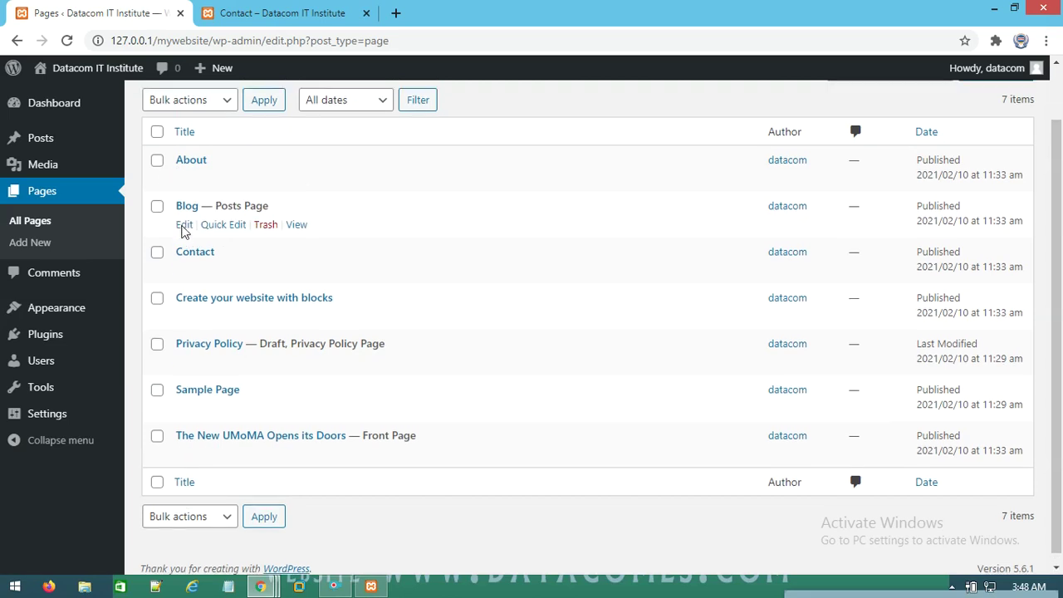
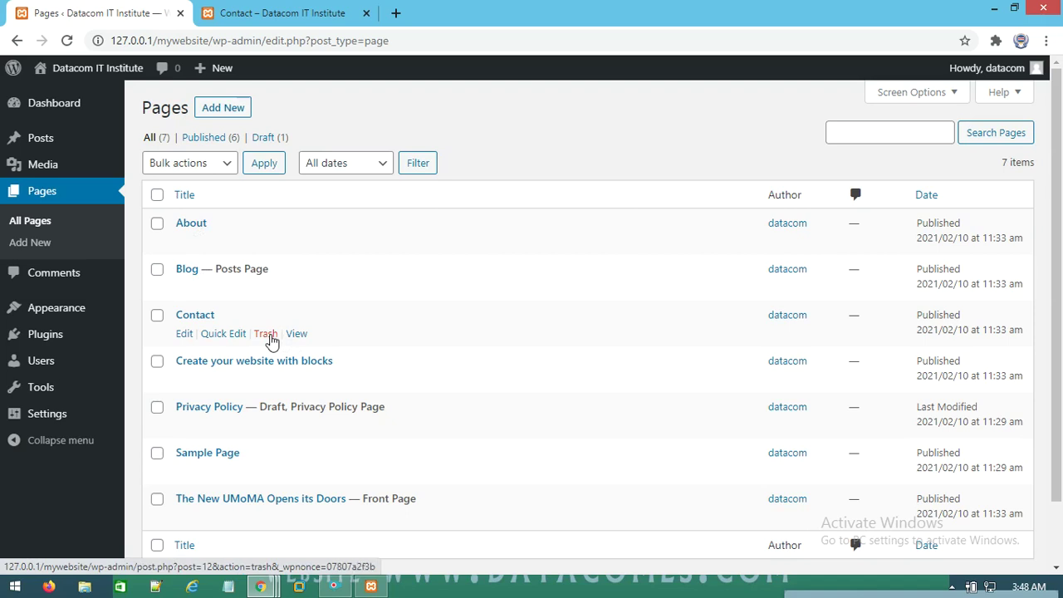
Trash the Contact page, restore it from the Trash, and return to All Pages
click(266, 334)
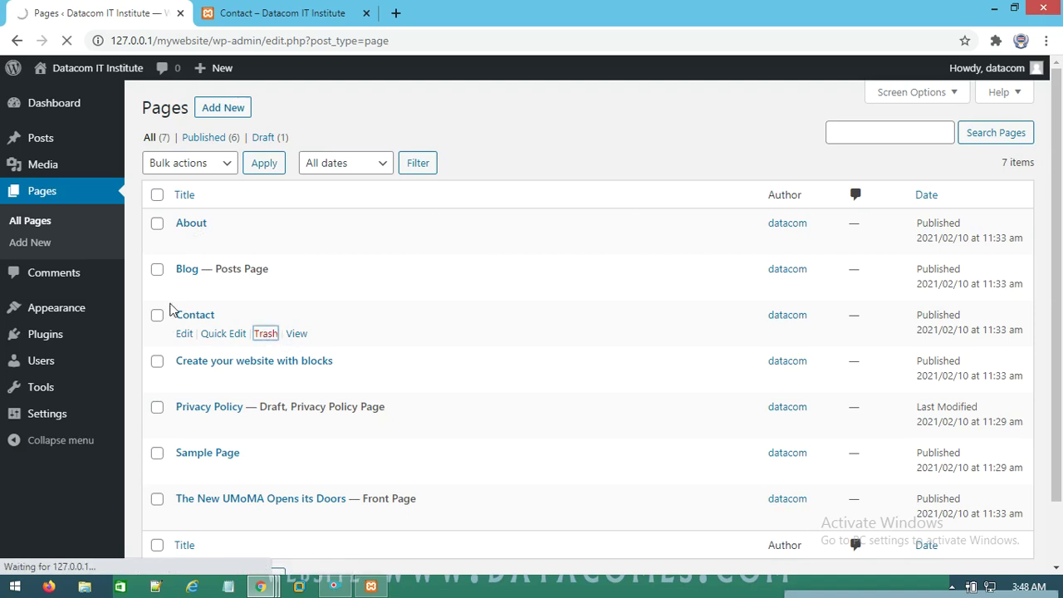
click(308, 185)
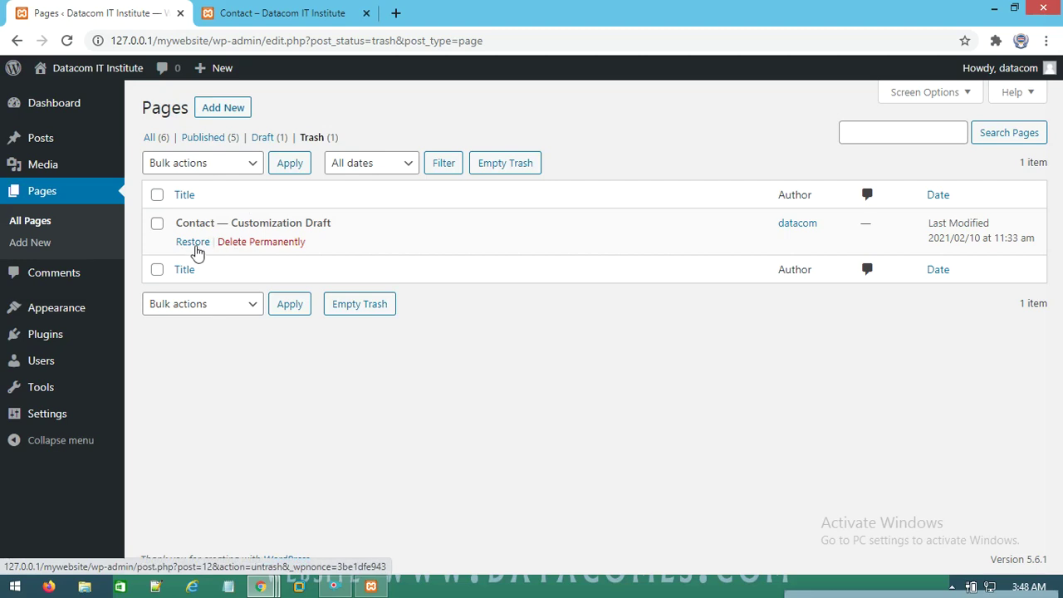
click(194, 244)
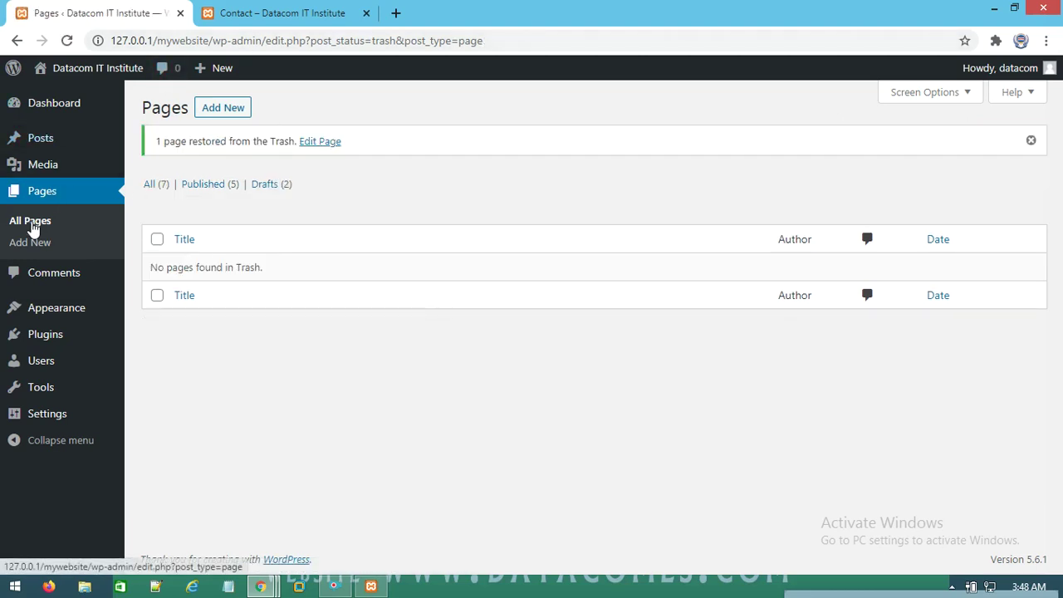
click(34, 226)
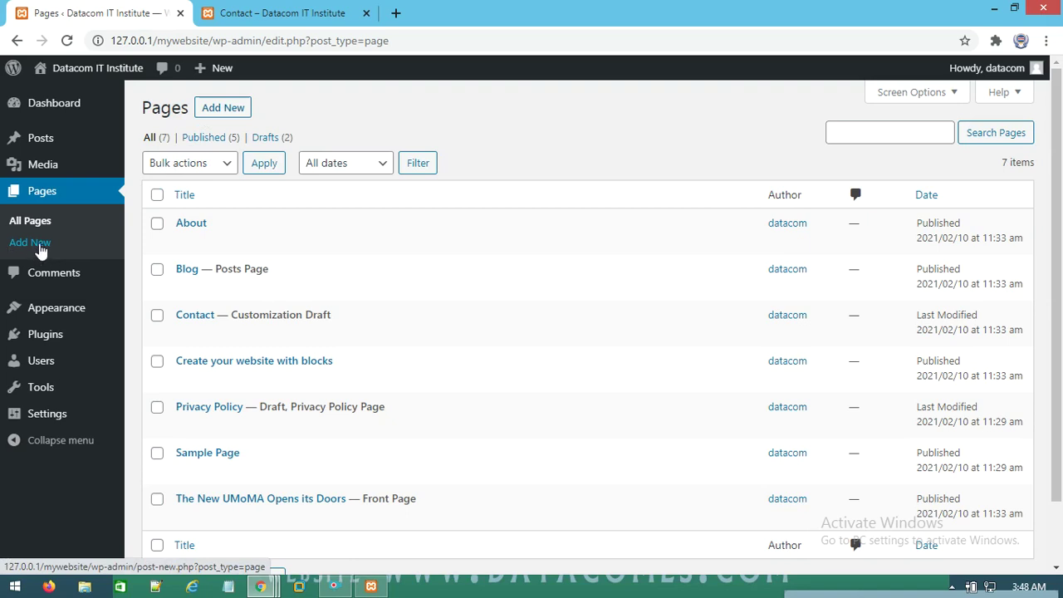
click(41, 246)
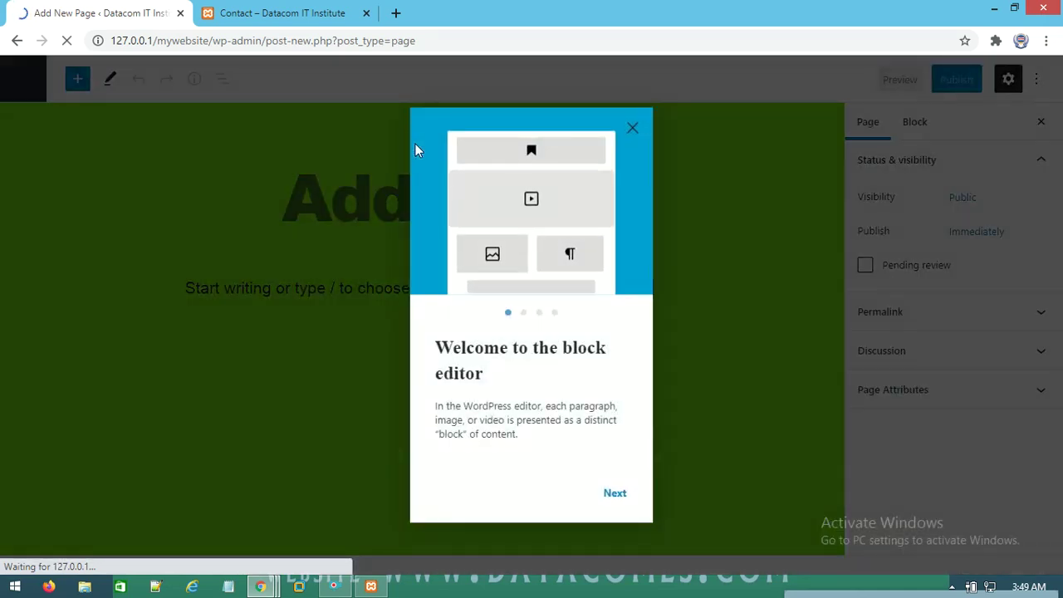
Title the new page 'Course' and add the paragraph 'Welcome to datacom institute'
click(632, 130)
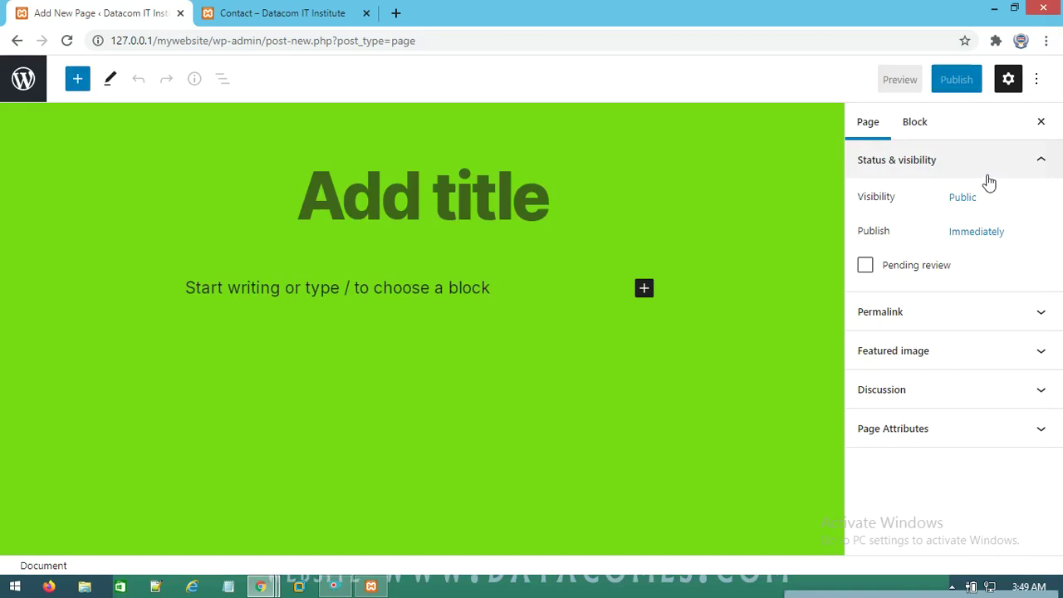
click(417, 195)
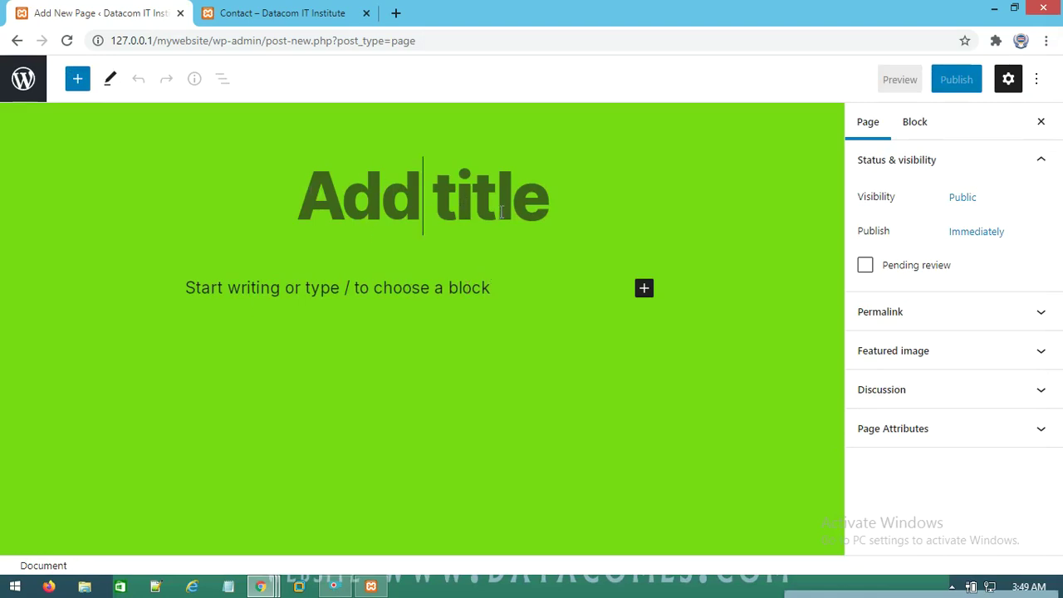
text(Course)
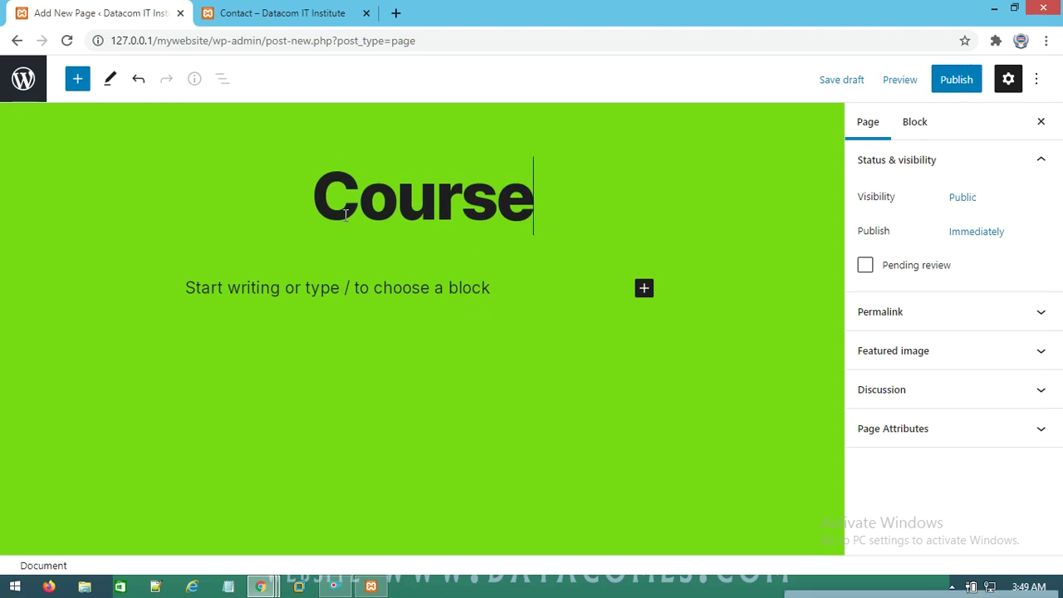
click(221, 324)
text(Wel)
text(e )
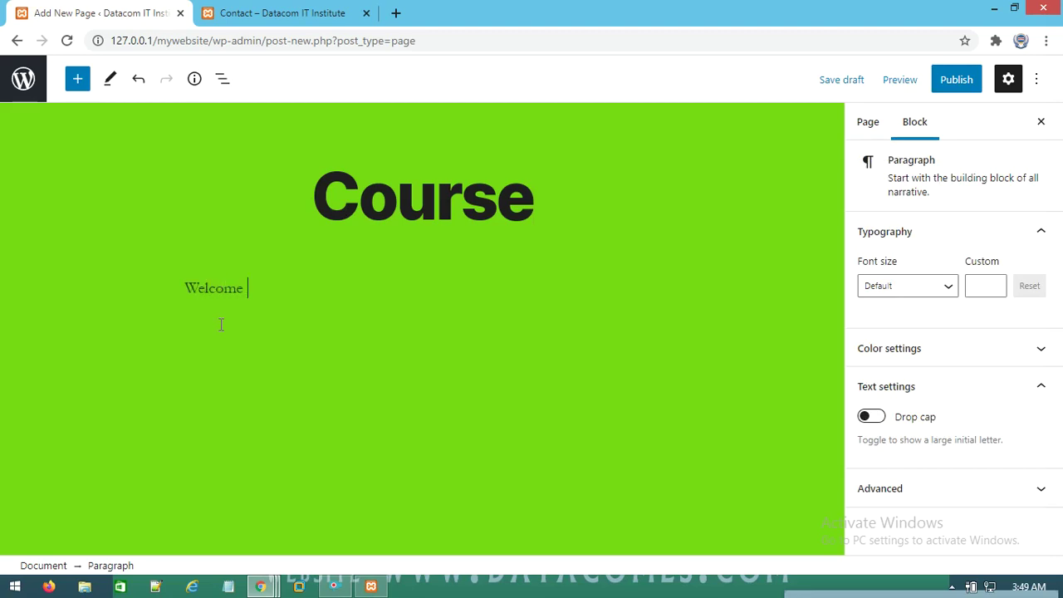
text(to datacom ins)
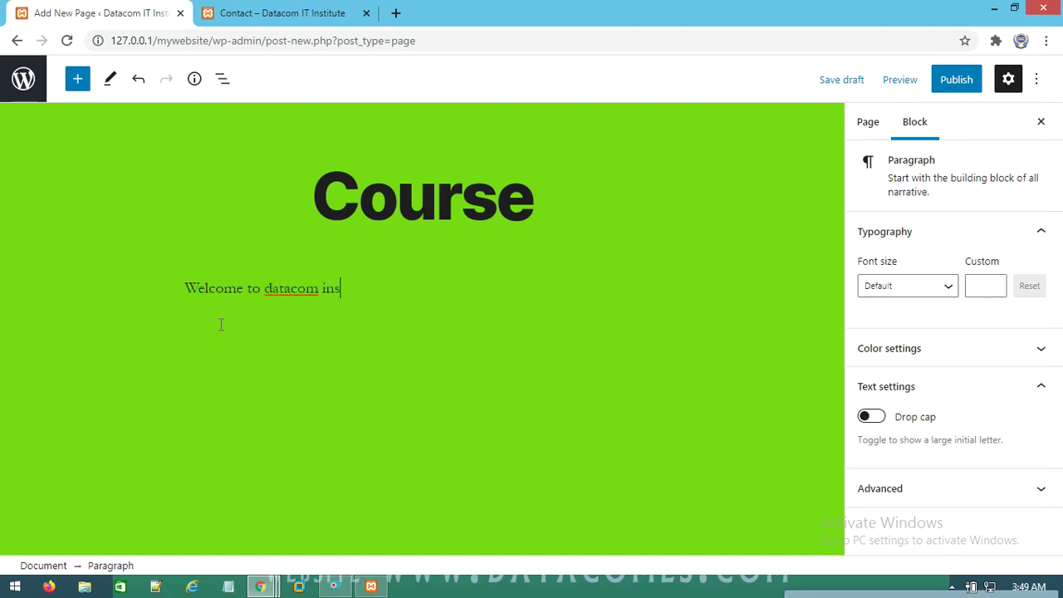
text(titute)
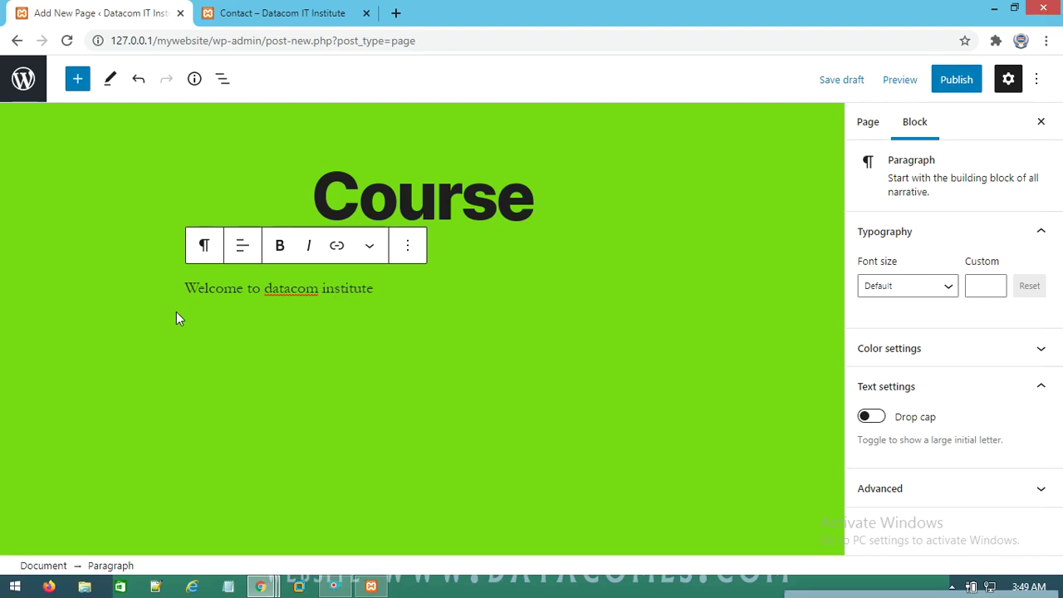
click(960, 83)
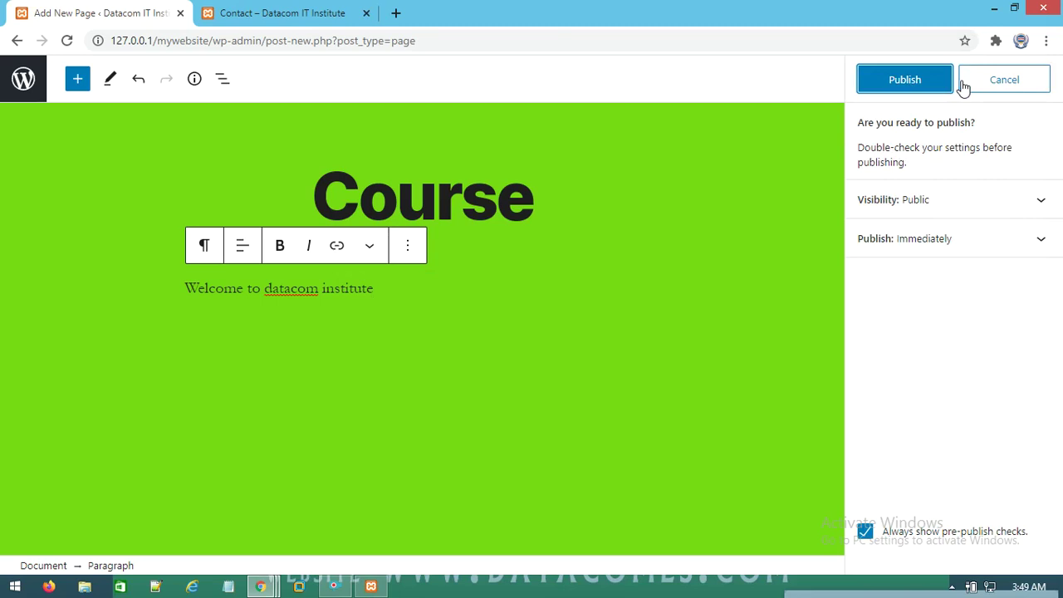
click(916, 90)
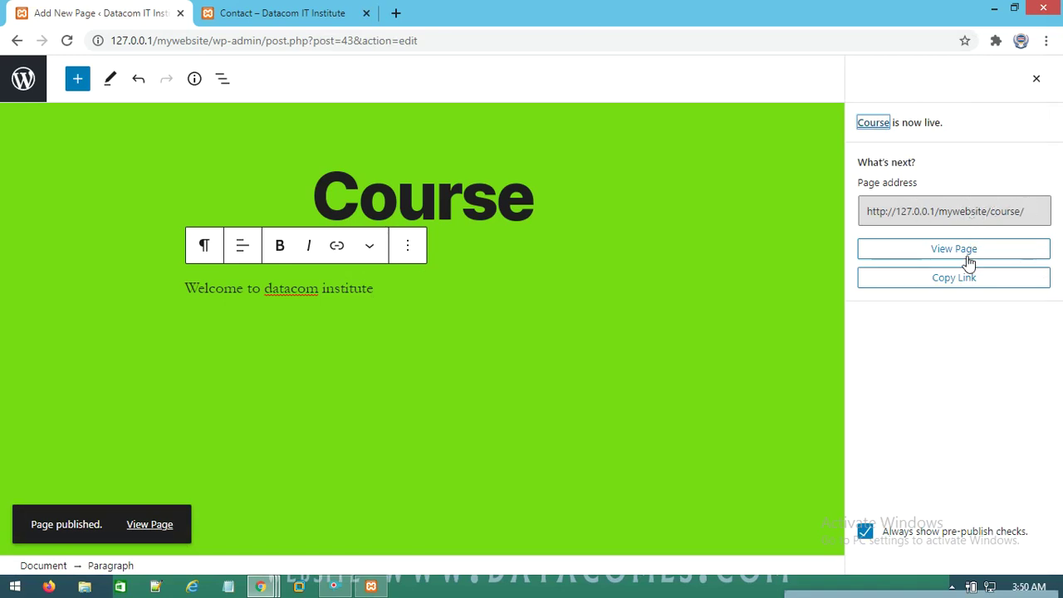
click(951, 279)
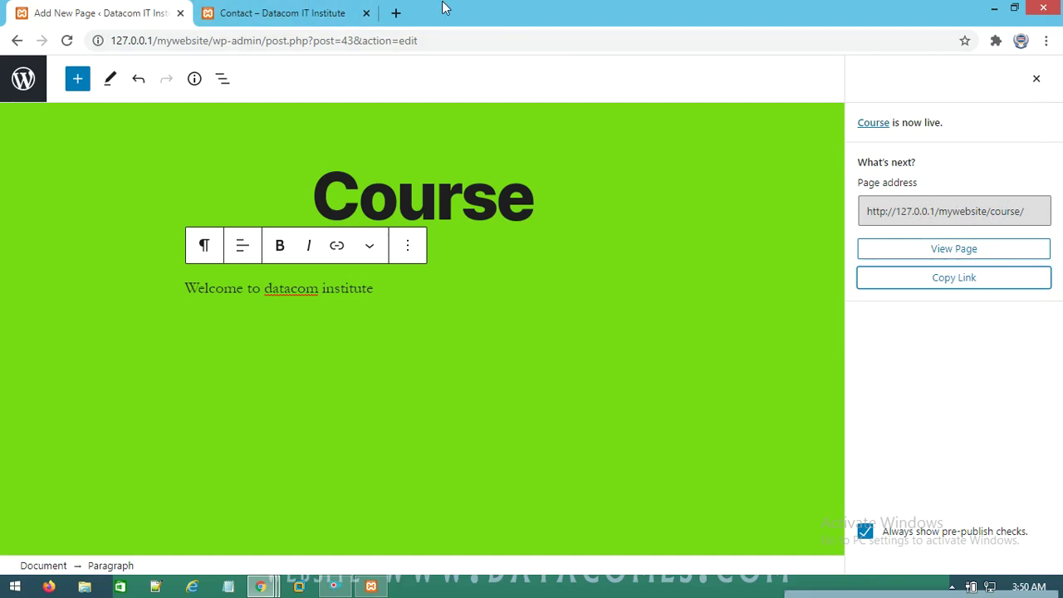
Load the copied Course page address in a new tab, review it, then close the tab
click(396, 13)
right_click(375, 39)
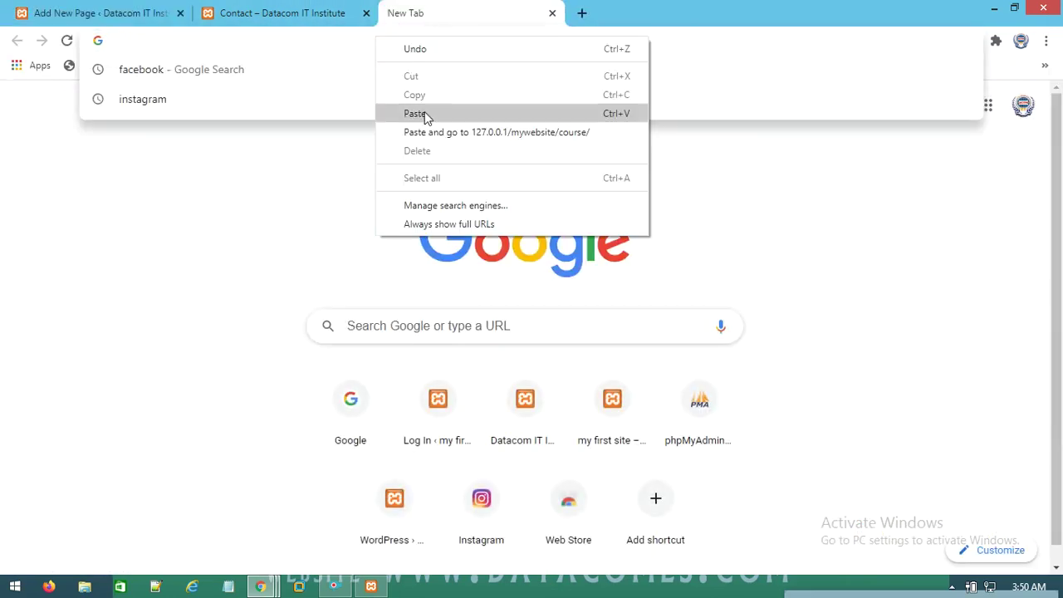
click(416, 113)
key(Return)
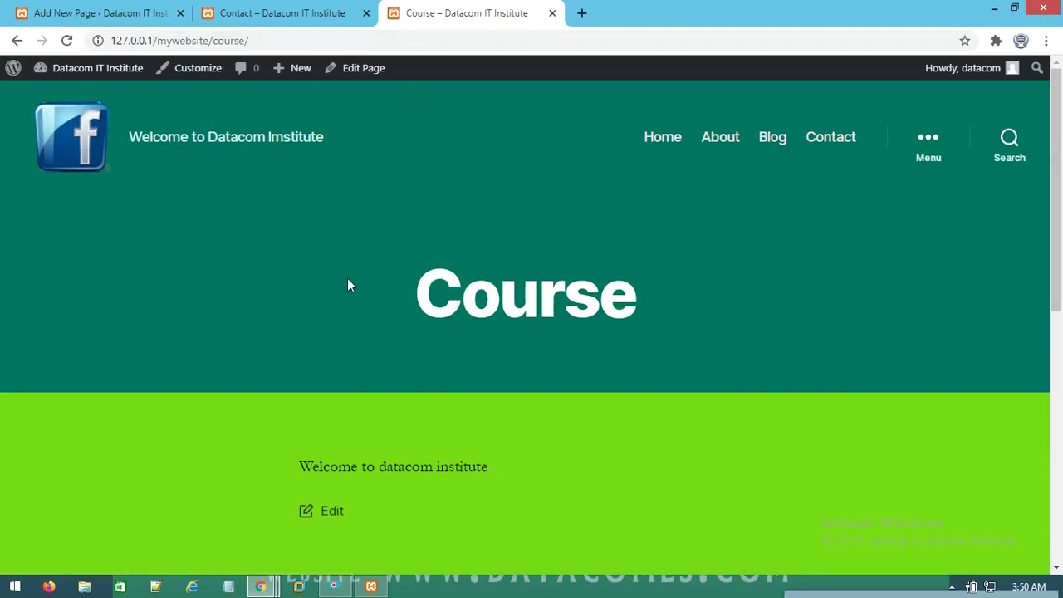
scroll(333, 279, down, 3)
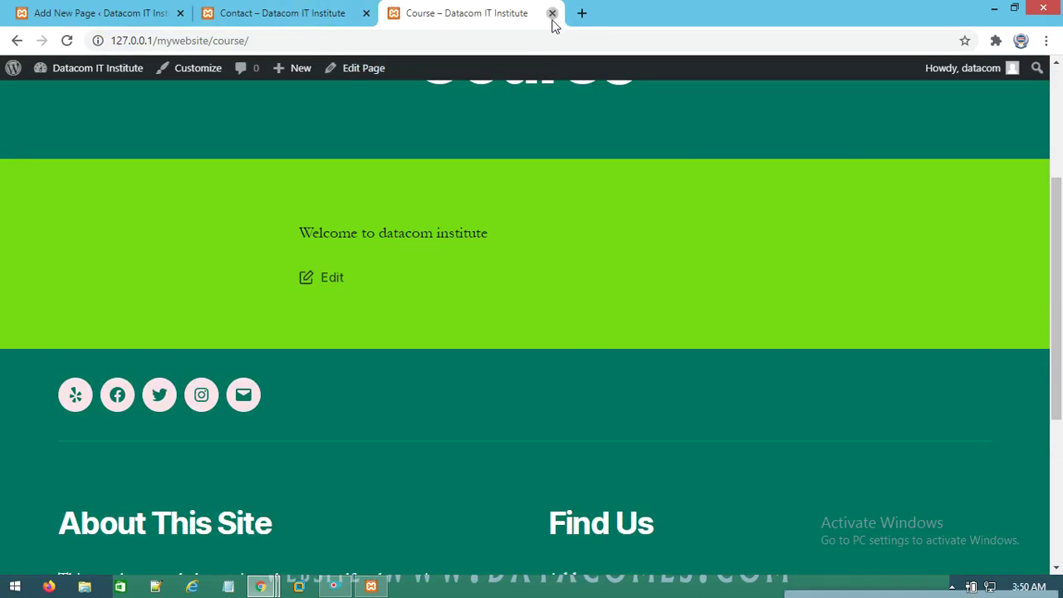
click(552, 13)
Switch to the live Contact page tab and scroll through its contact information
click(295, 15)
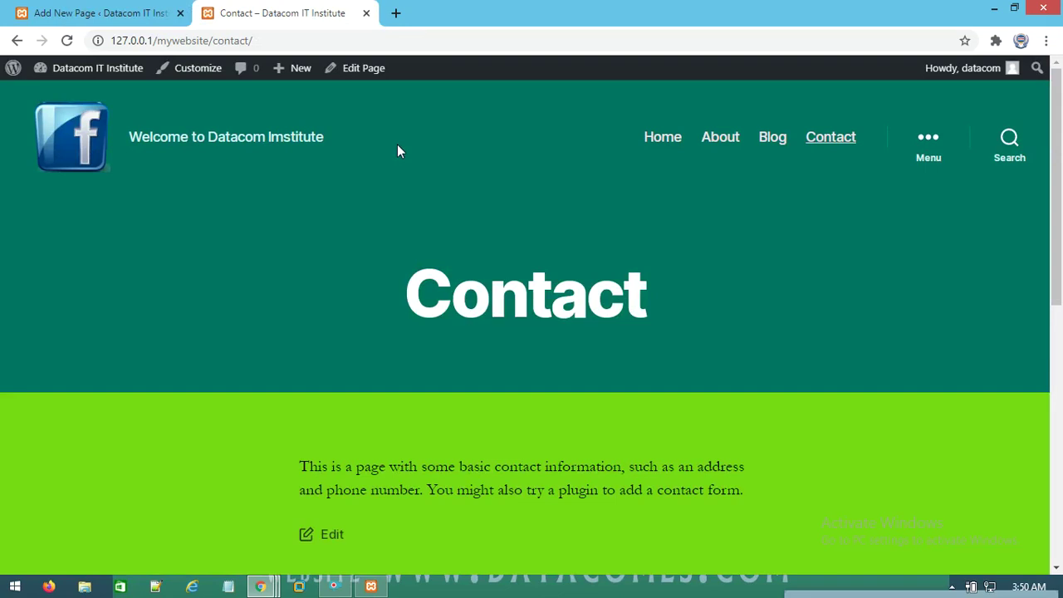
scroll(608, 197, down, 4)
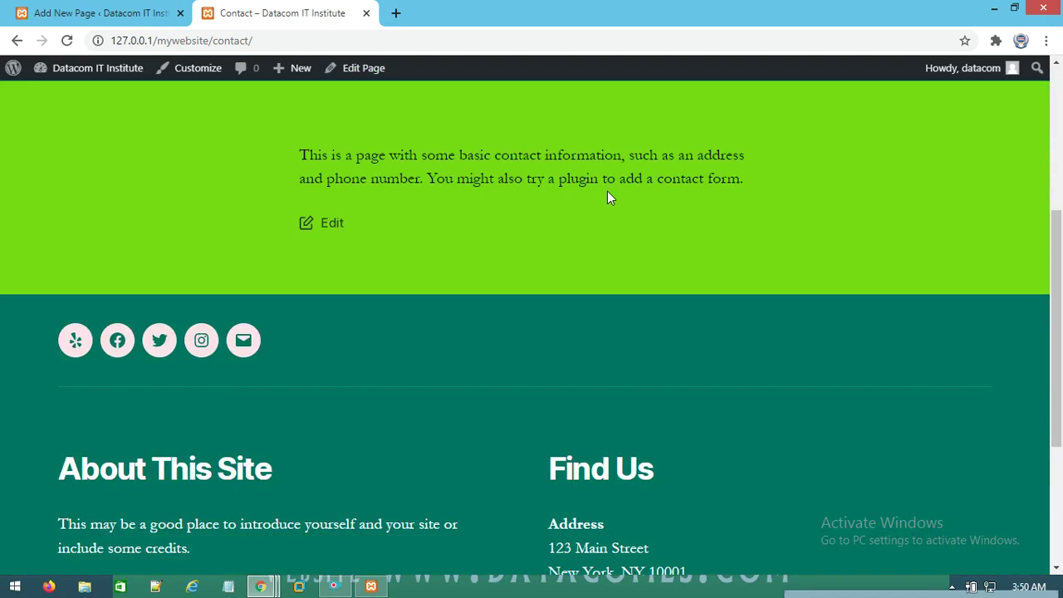
scroll(645, 398, up, 4)
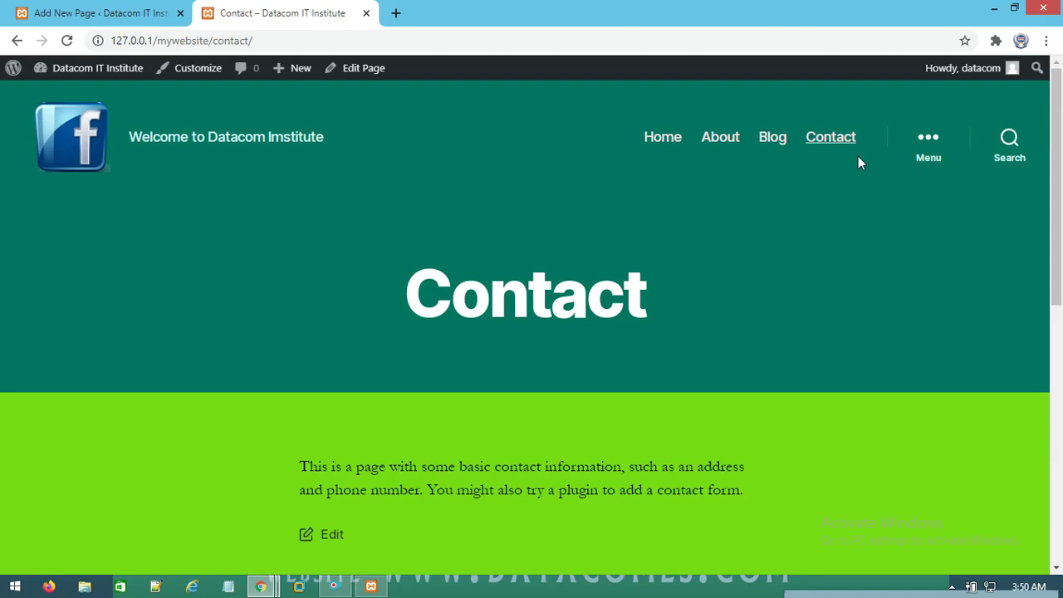
Go from the page editor back to Pages and into Appearance > Menus
click(124, 12)
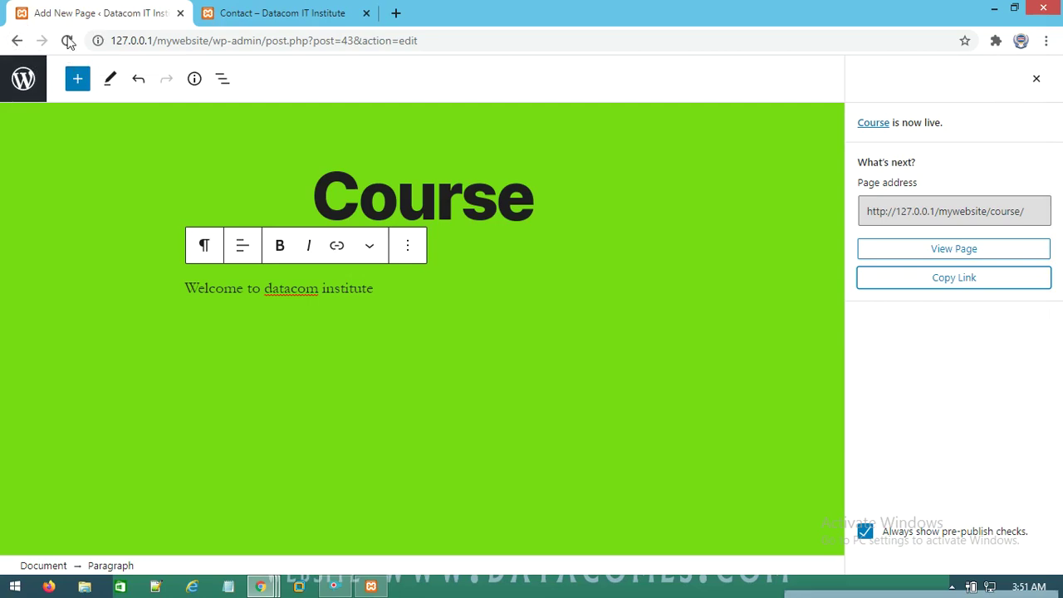
click(14, 43)
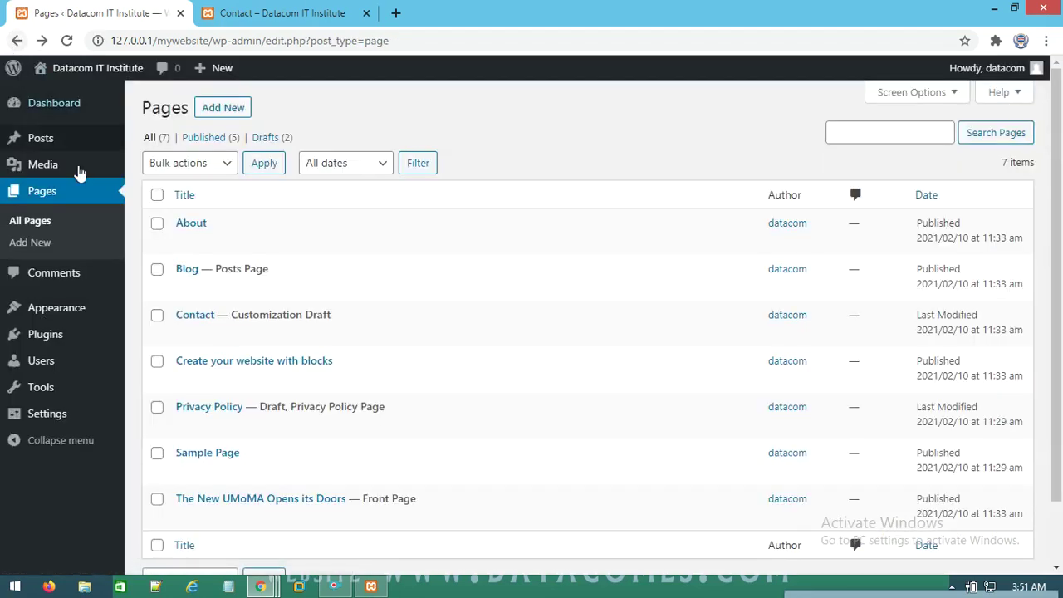
mouse_move(52, 319)
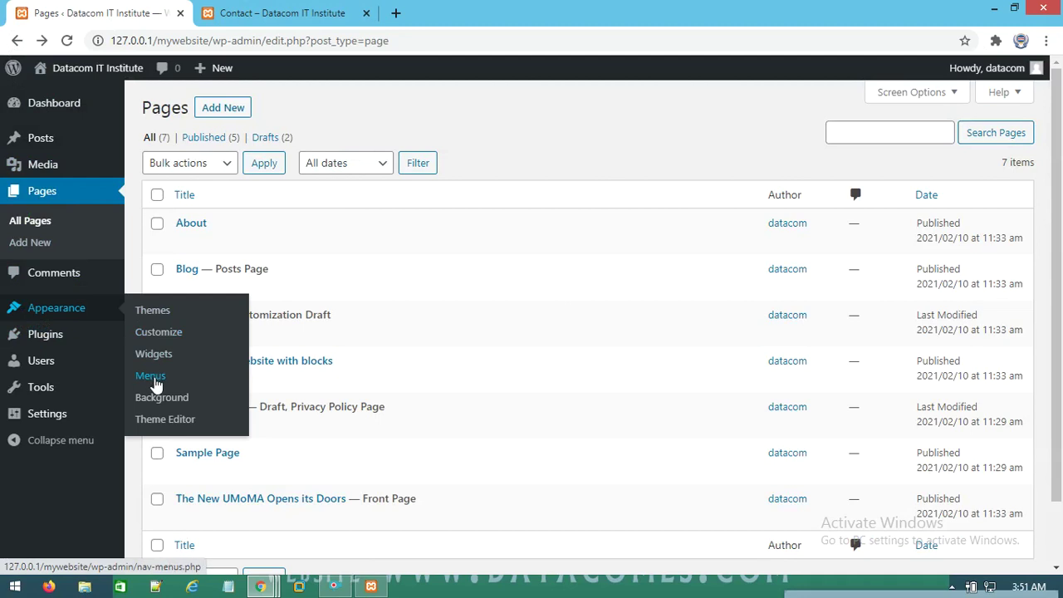
click(153, 380)
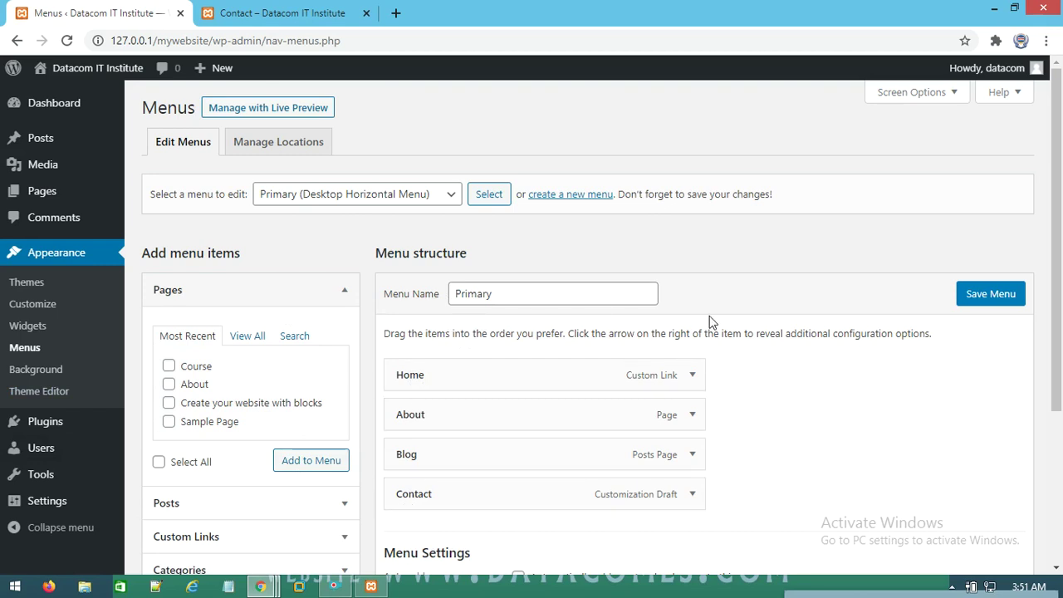
Add the Course page to the Primary menu and save the menu
scroll(858, 348, down, 2)
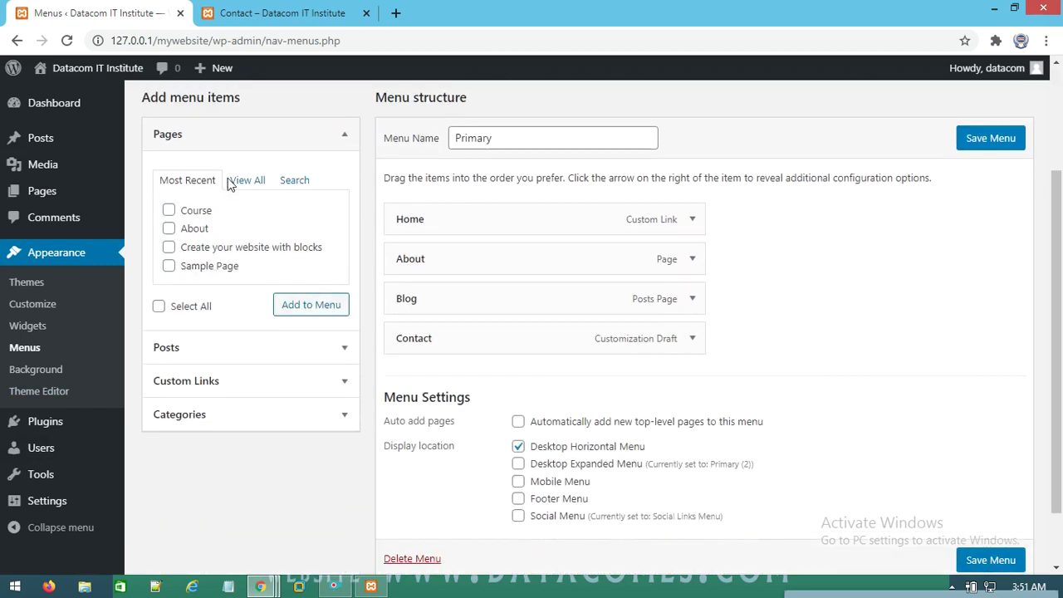
click(170, 212)
click(301, 305)
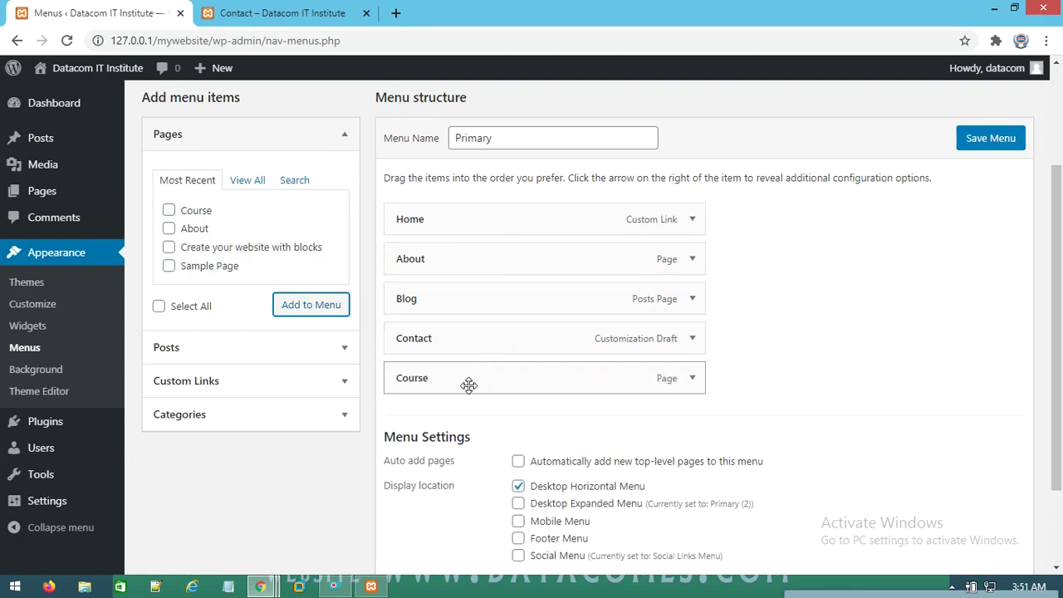
click(999, 145)
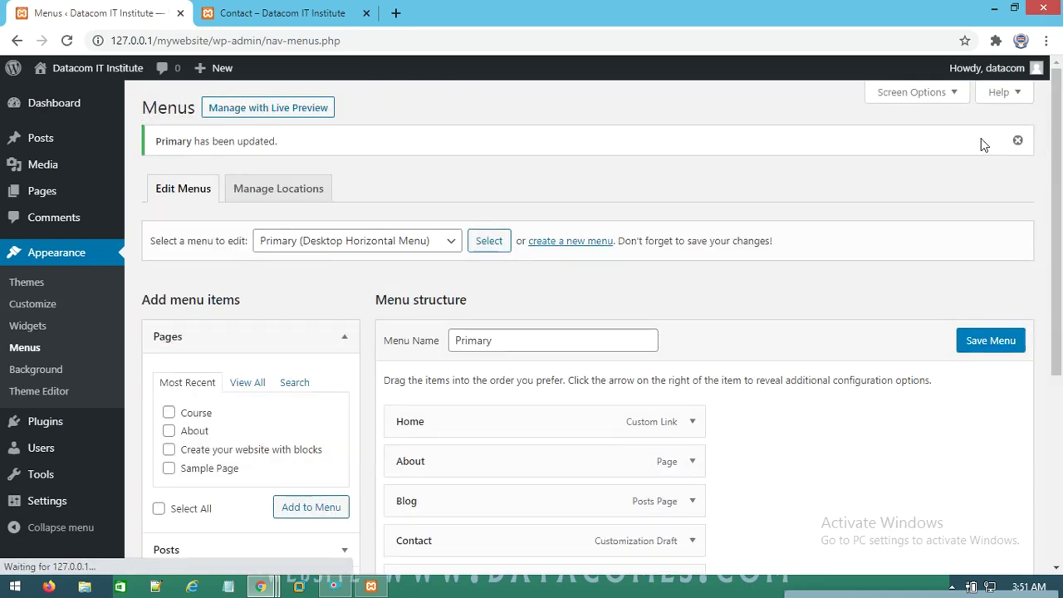
click(307, 12)
right_click(426, 131)
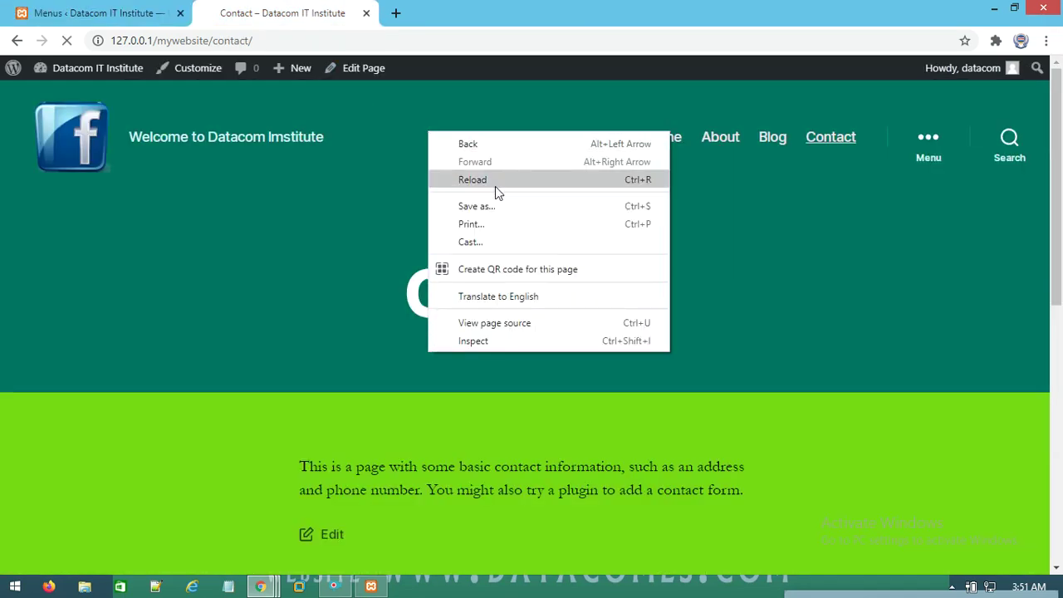
Reload the live site and open the new Course link from the header navigation
click(495, 179)
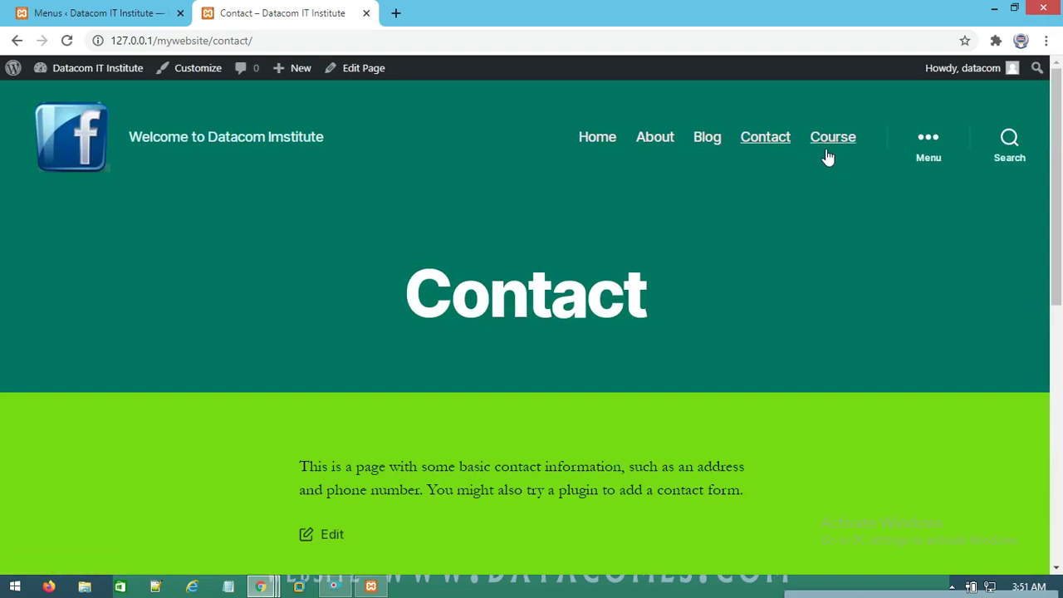
click(833, 140)
scroll(391, 375, down, 3)
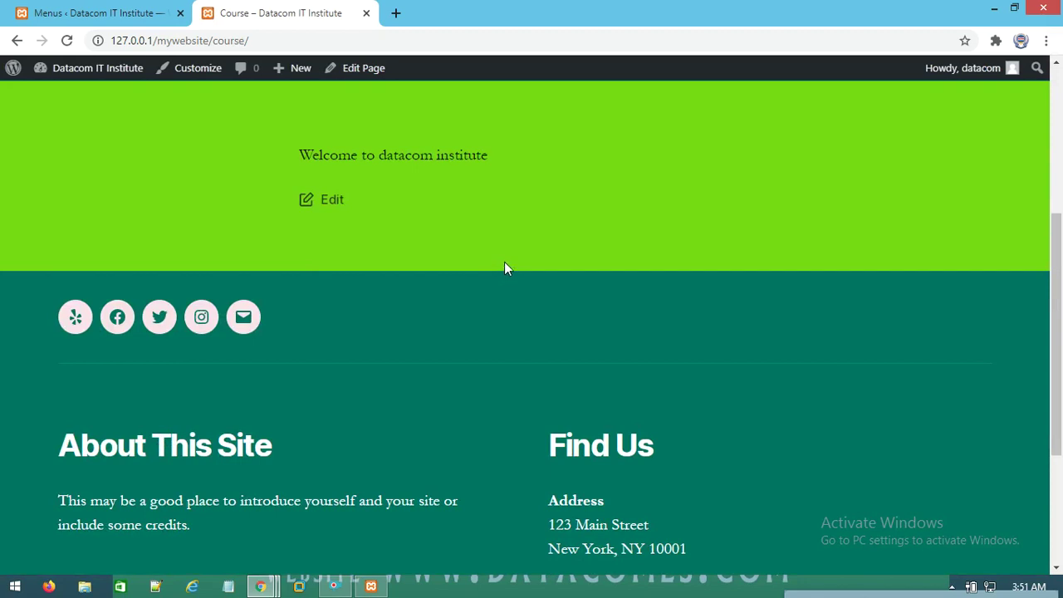
click(345, 587)
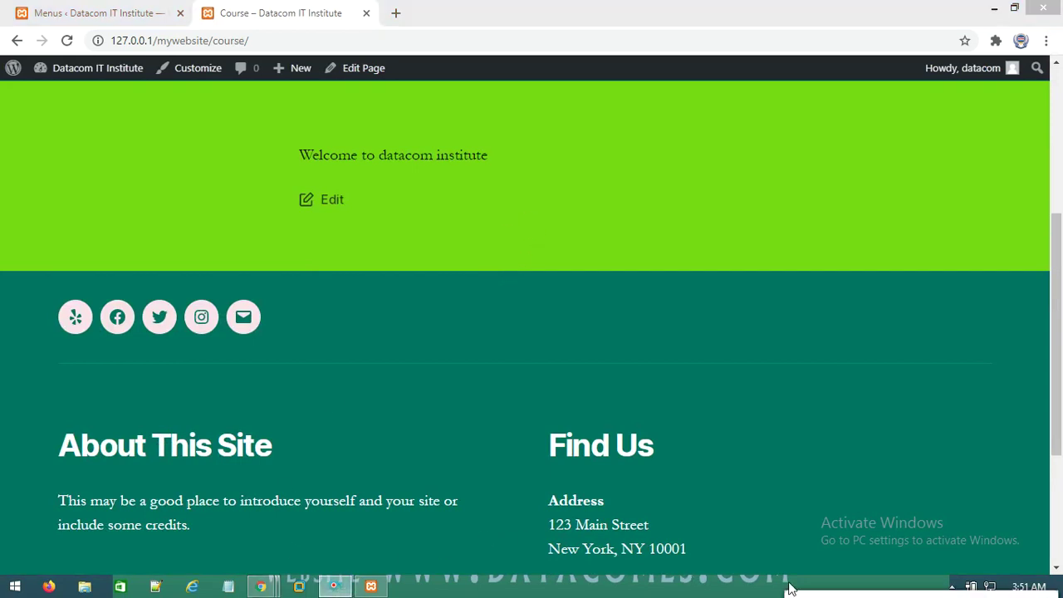